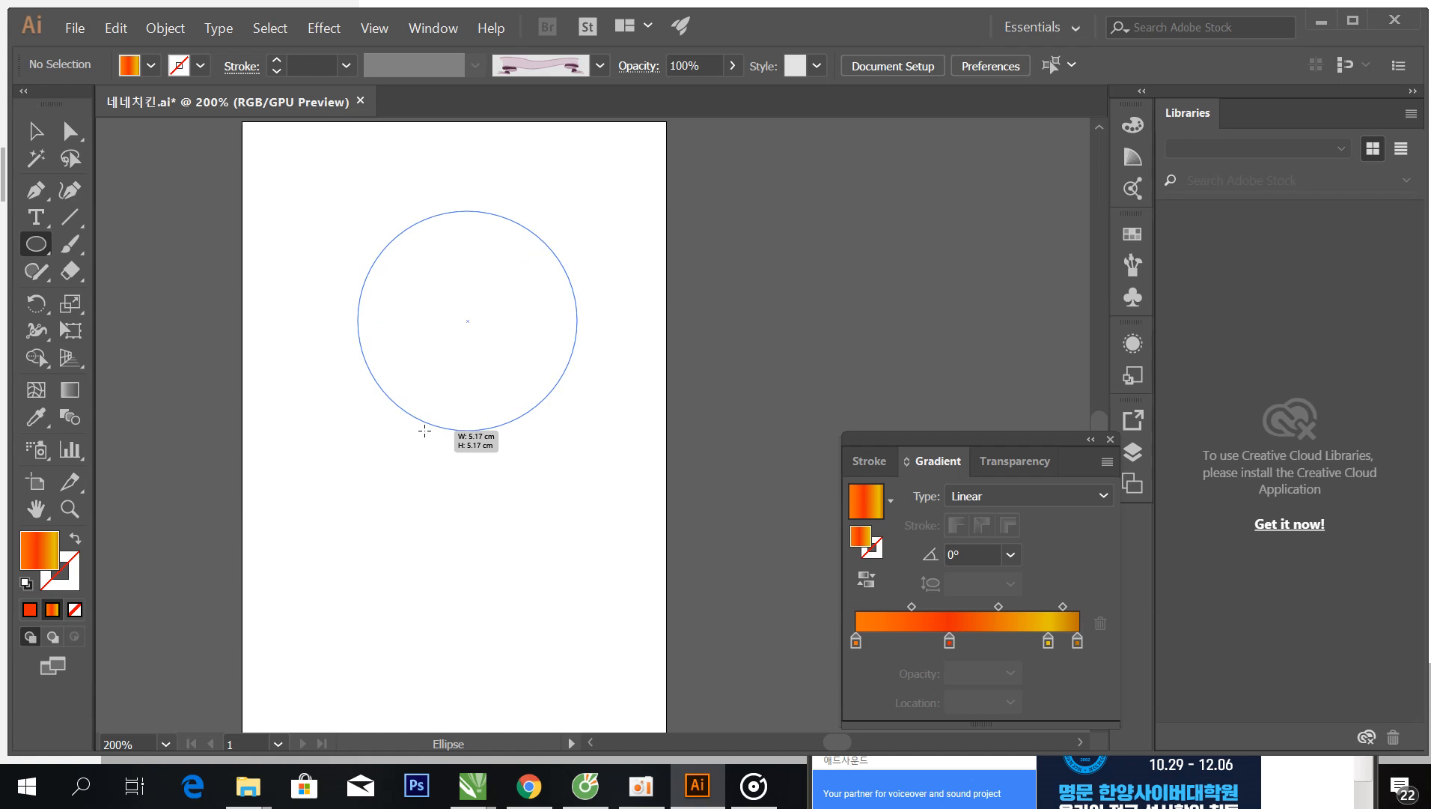
Step: Move the newly drawn gradient-filled circle to the middle of the artboard's upper half and deselect it
{"action": "left_click", "coordinate": [36, 134]}
{"action": "mouse_move", "coordinate": [440, 324]}
{"action": "left_mouse_down"}
{"action": "mouse_move", "coordinate": [423, 321]}
{"action": "mouse_move", "coordinate": [445, 308]}
{"action": "left_mouse_up"}
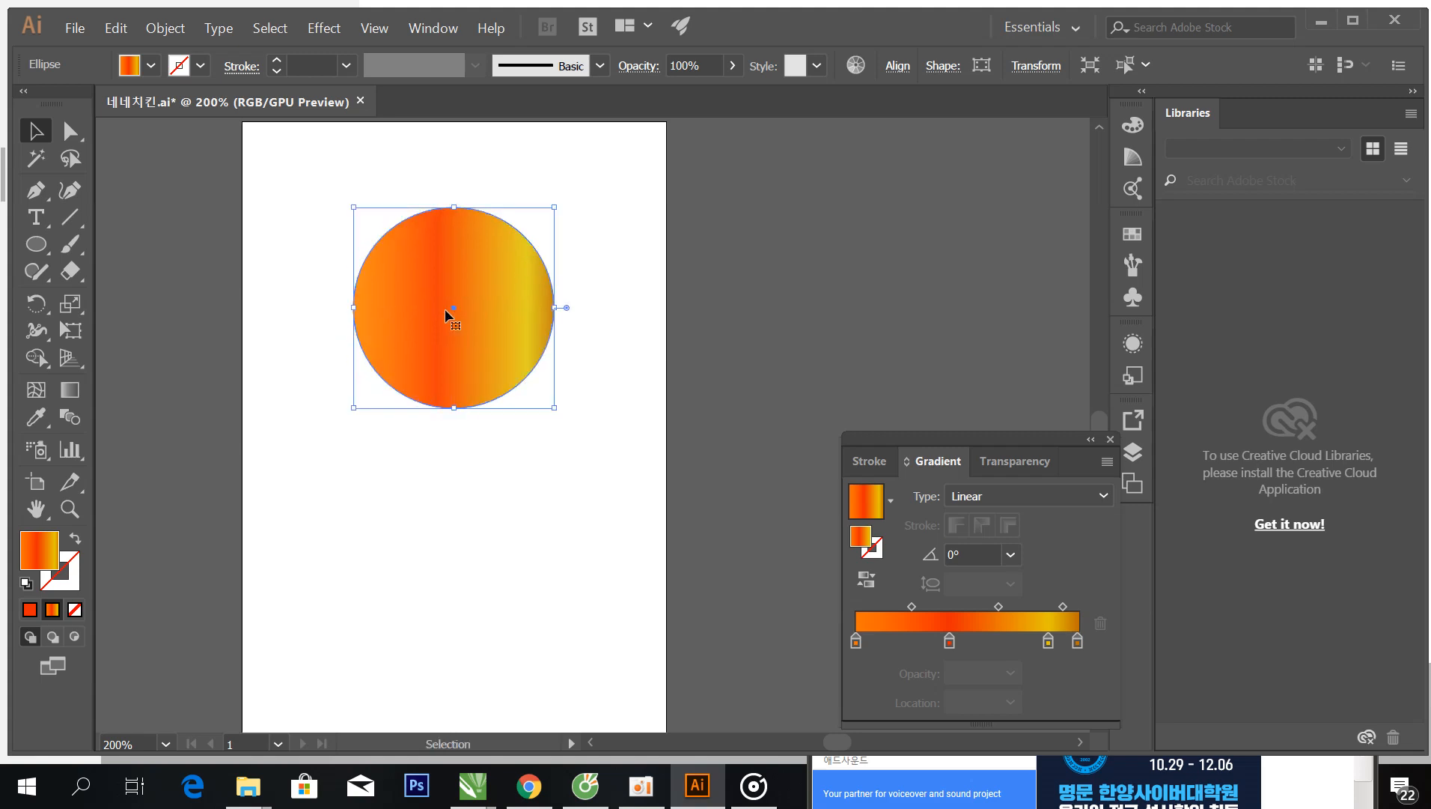
{"action": "left_click", "coordinate": [697, 249]}
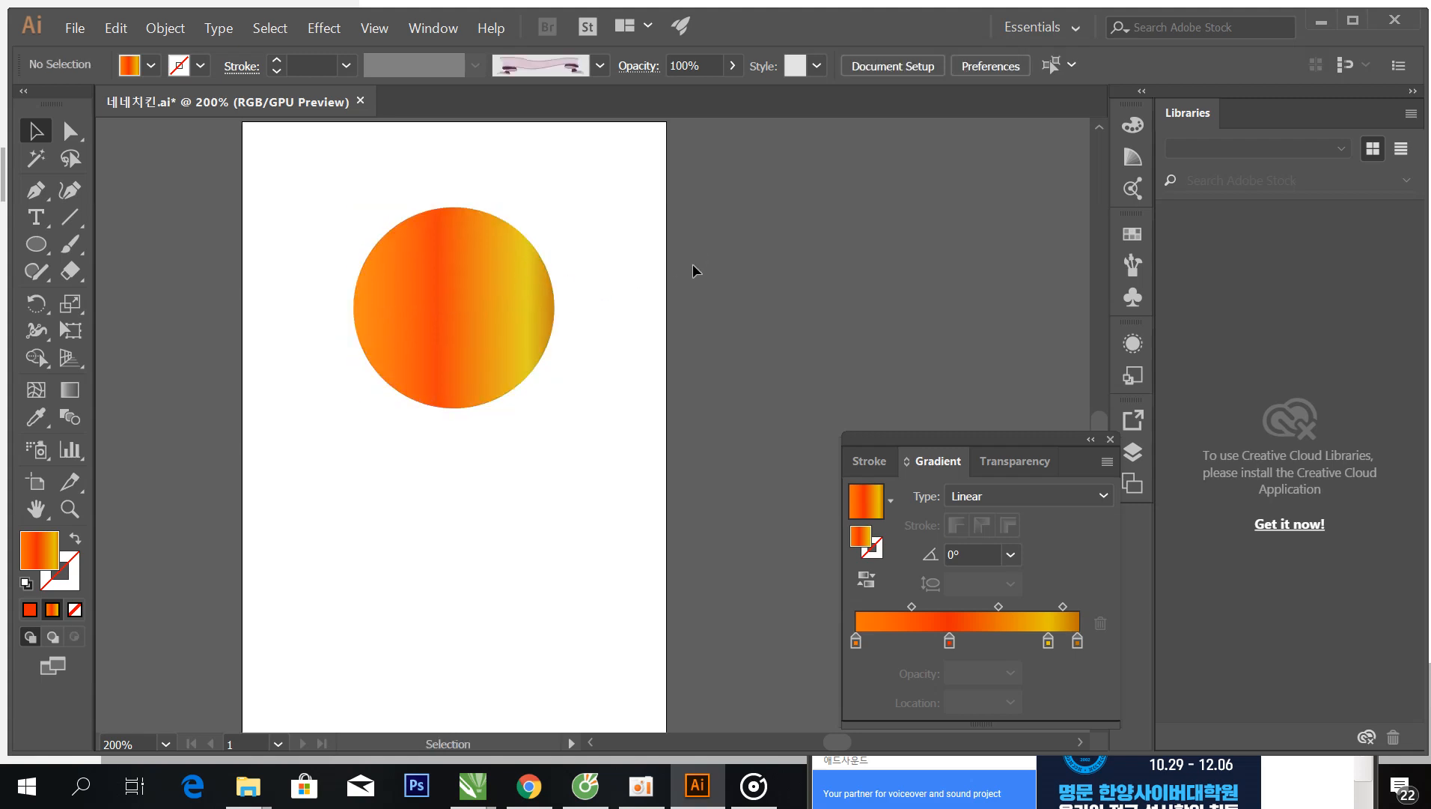
Step: Copy the gradient circle in place on top of the original and scale the copy slightly smaller about its centre
{"action": "left_click", "coordinate": [459, 282]}
{"action": "left_click", "coordinate": [116, 28]}
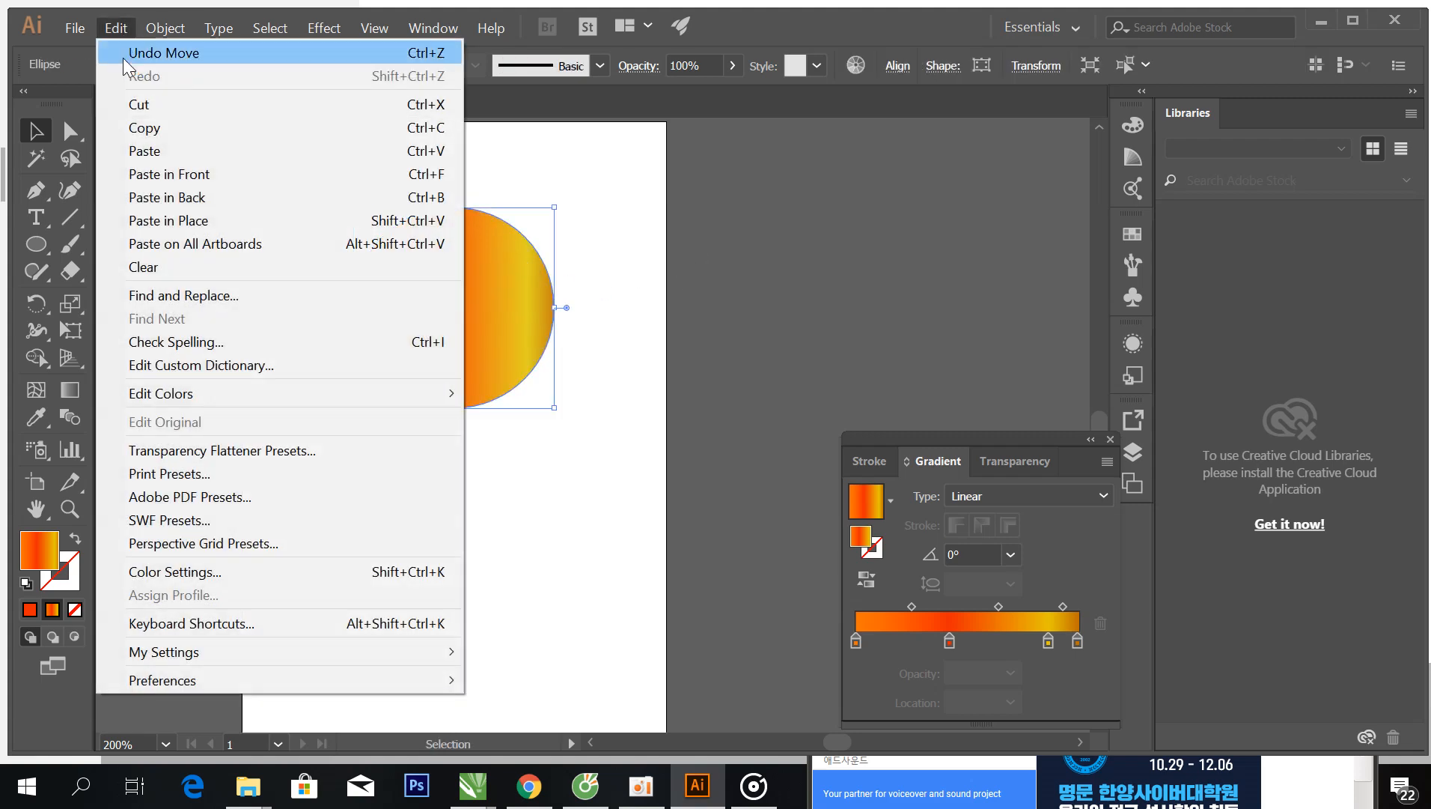
{"action": "left_click", "coordinate": [145, 128]}
{"action": "left_click_drag", "start_coordinate": [554, 407], "coordinate": [550, 399]}
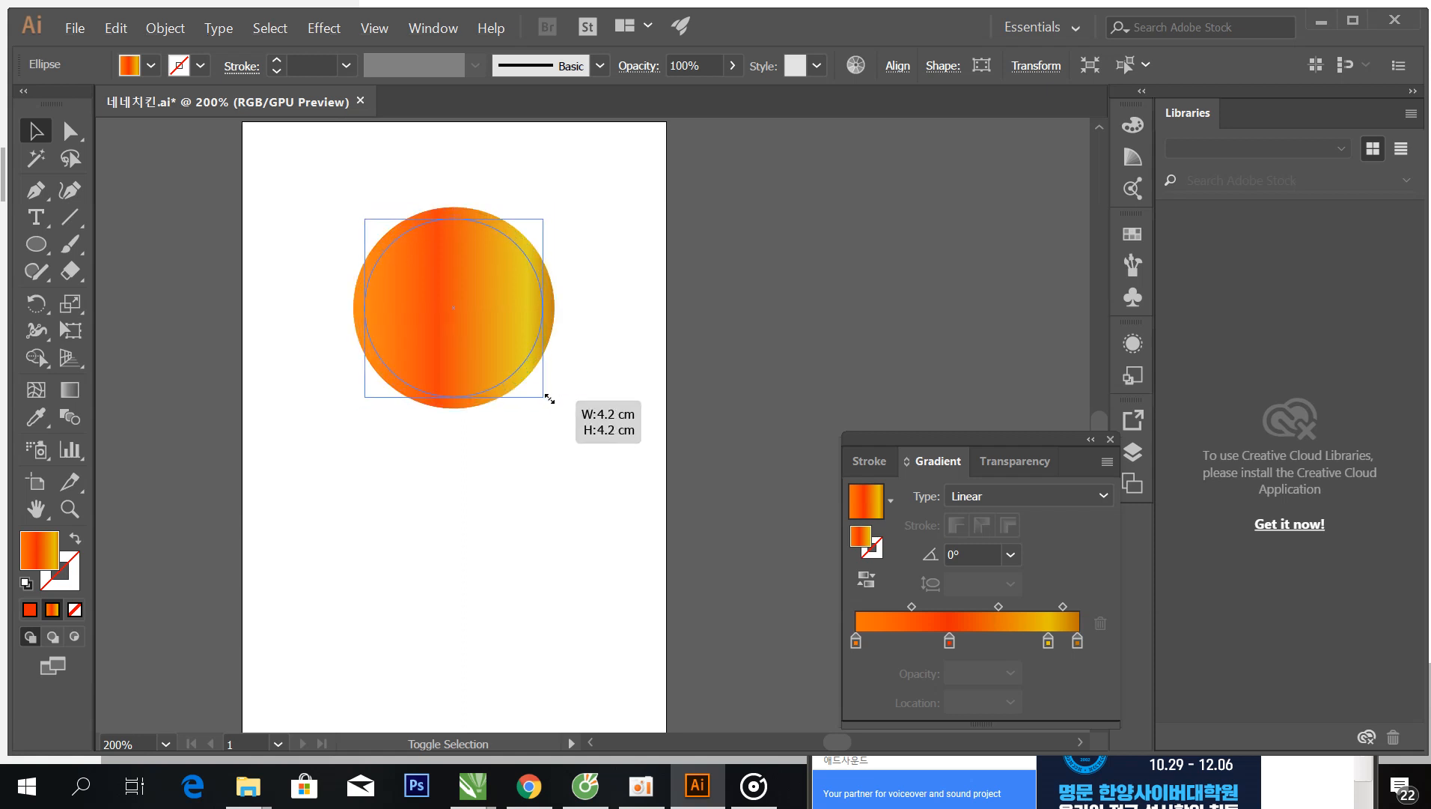
{"action": "left_click_drag", "start_coordinate": [551, 399], "coordinate": [551, 400]}
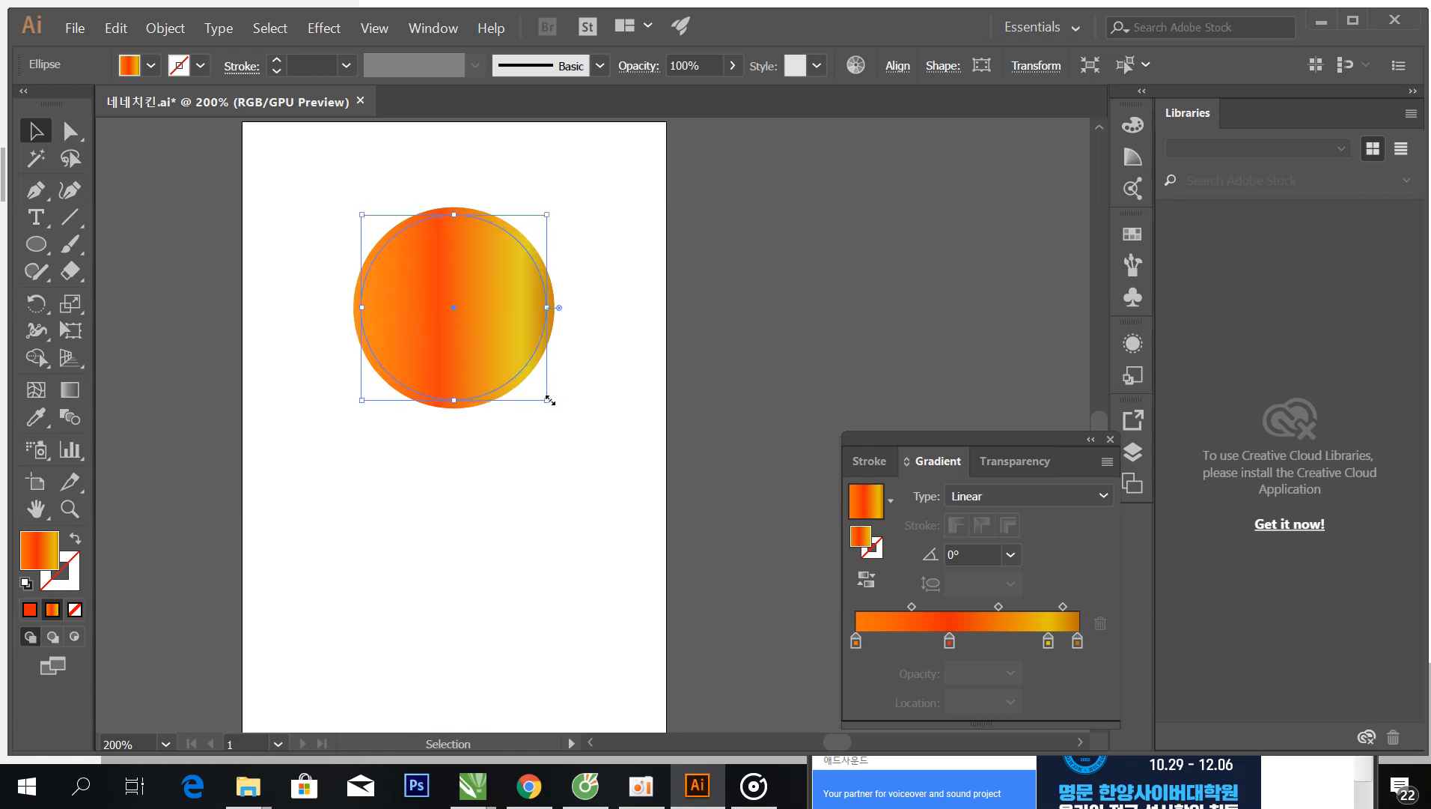
Step: Fill the smaller inner circle with white so the gradient circle behind it forms a ring
{"action": "left_click", "coordinate": [149, 66]}
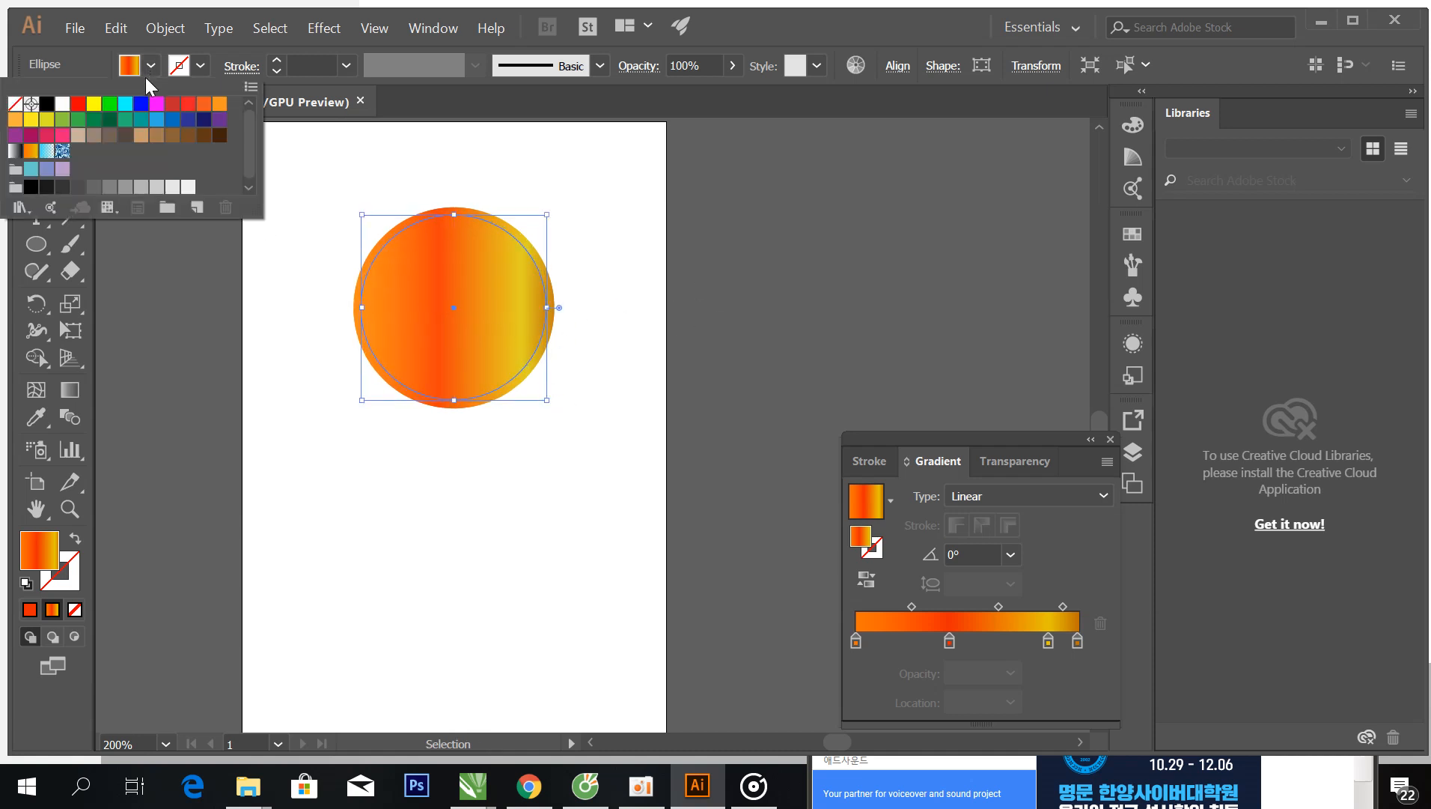
{"action": "left_click", "coordinate": [62, 104]}
{"action": "left_click", "coordinate": [301, 183]}
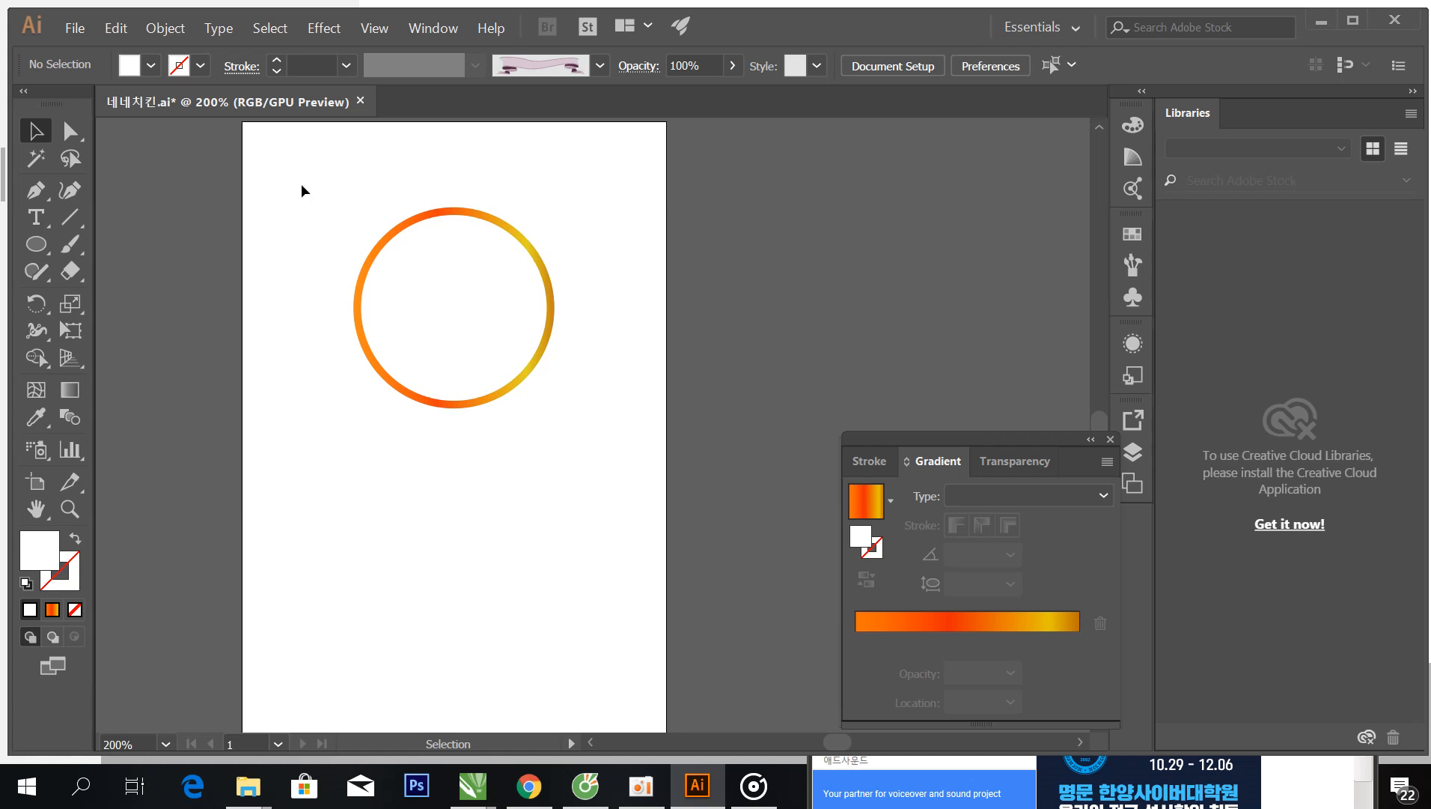
Step: Duplicate both circles, shrink the copy into a small badge and place it over the large ring's upper-right edge
{"action": "left_click_drag", "start_coordinate": [301, 184], "coordinate": [582, 428]}
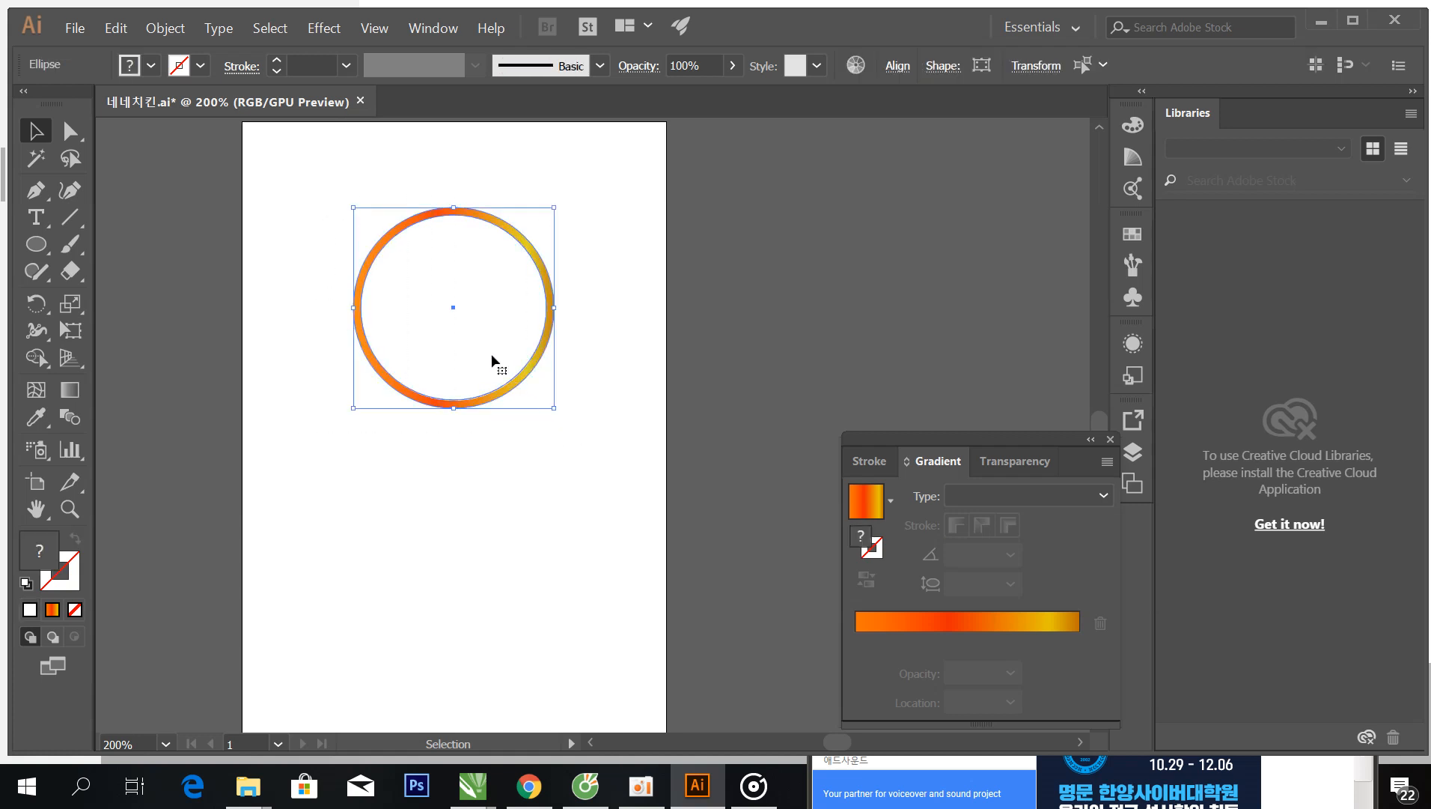
{"action": "left_click_drag", "start_coordinate": [462, 328], "coordinate": [488, 577]}
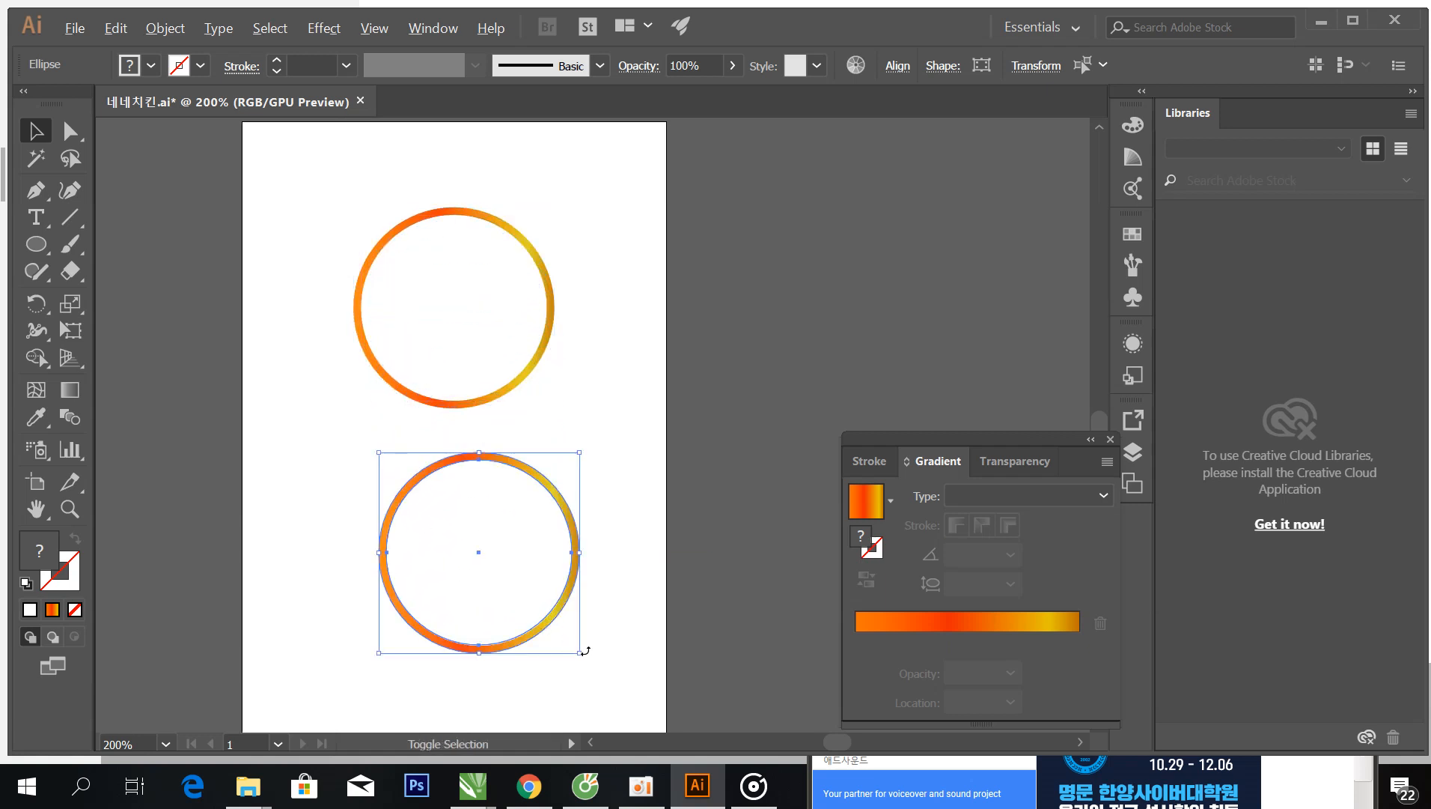
{"action": "left_click_drag", "start_coordinate": [580, 652], "coordinate": [533, 206]}
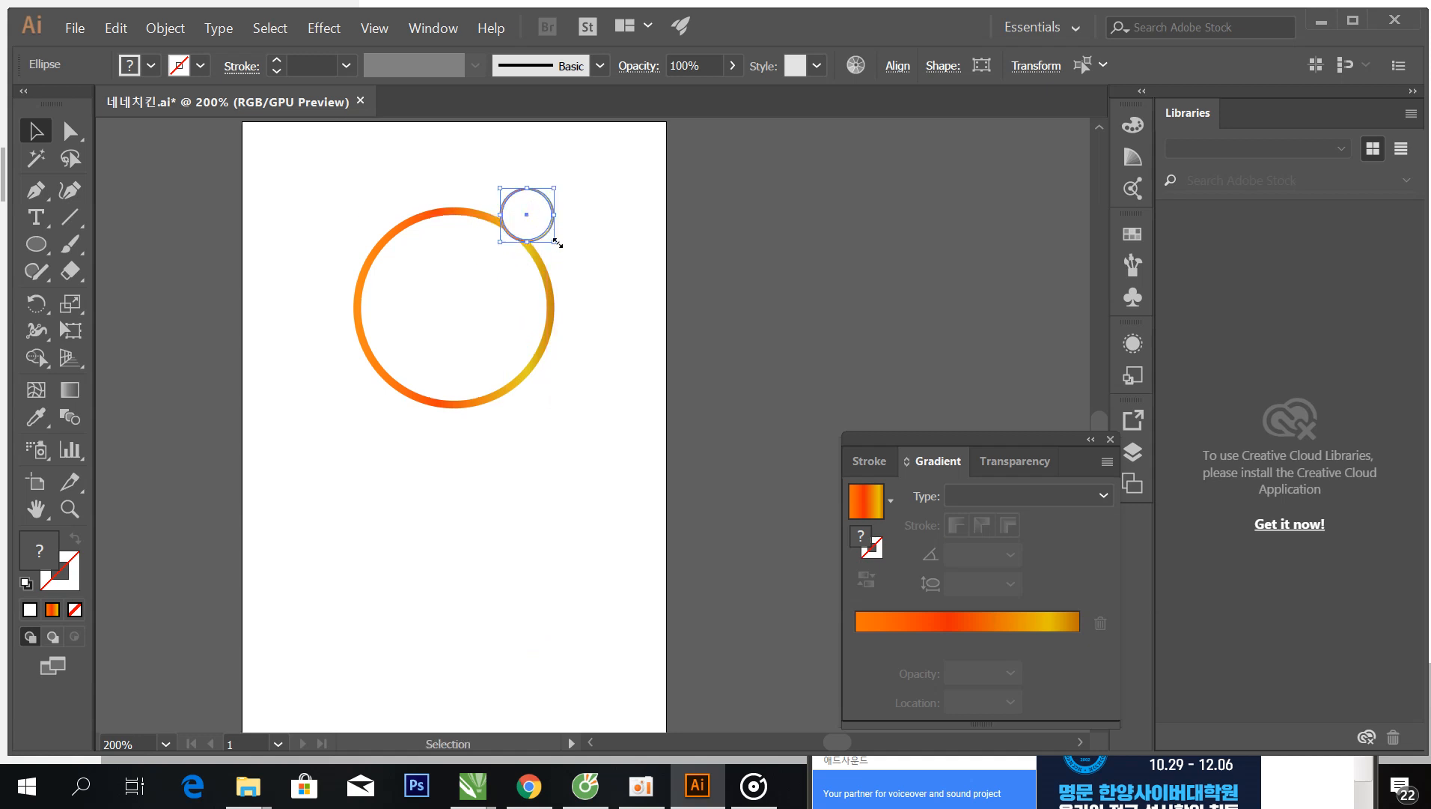
{"action": "left_click_drag", "start_coordinate": [554, 243], "coordinate": [559, 254]}
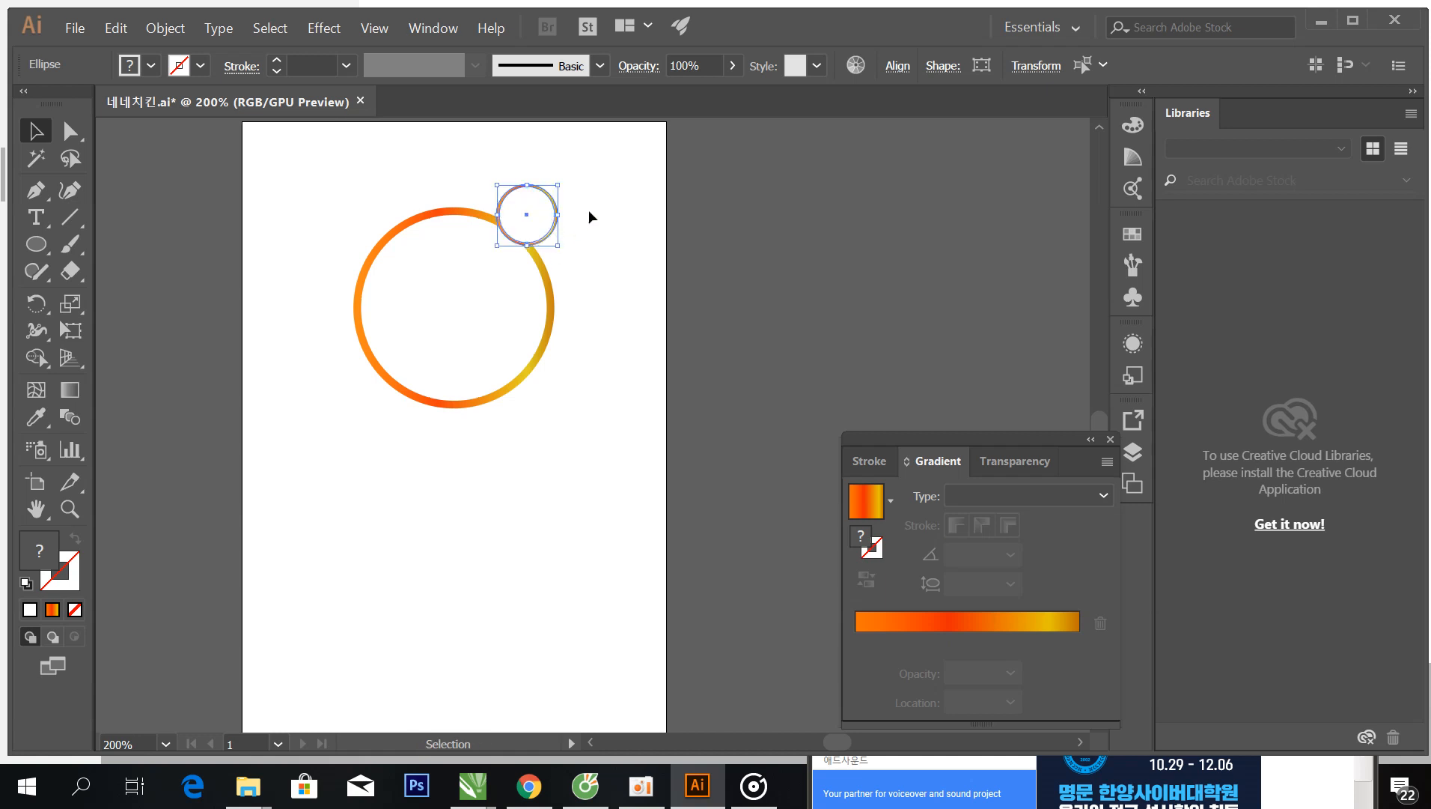
{"action": "left_click", "coordinate": [732, 185]}
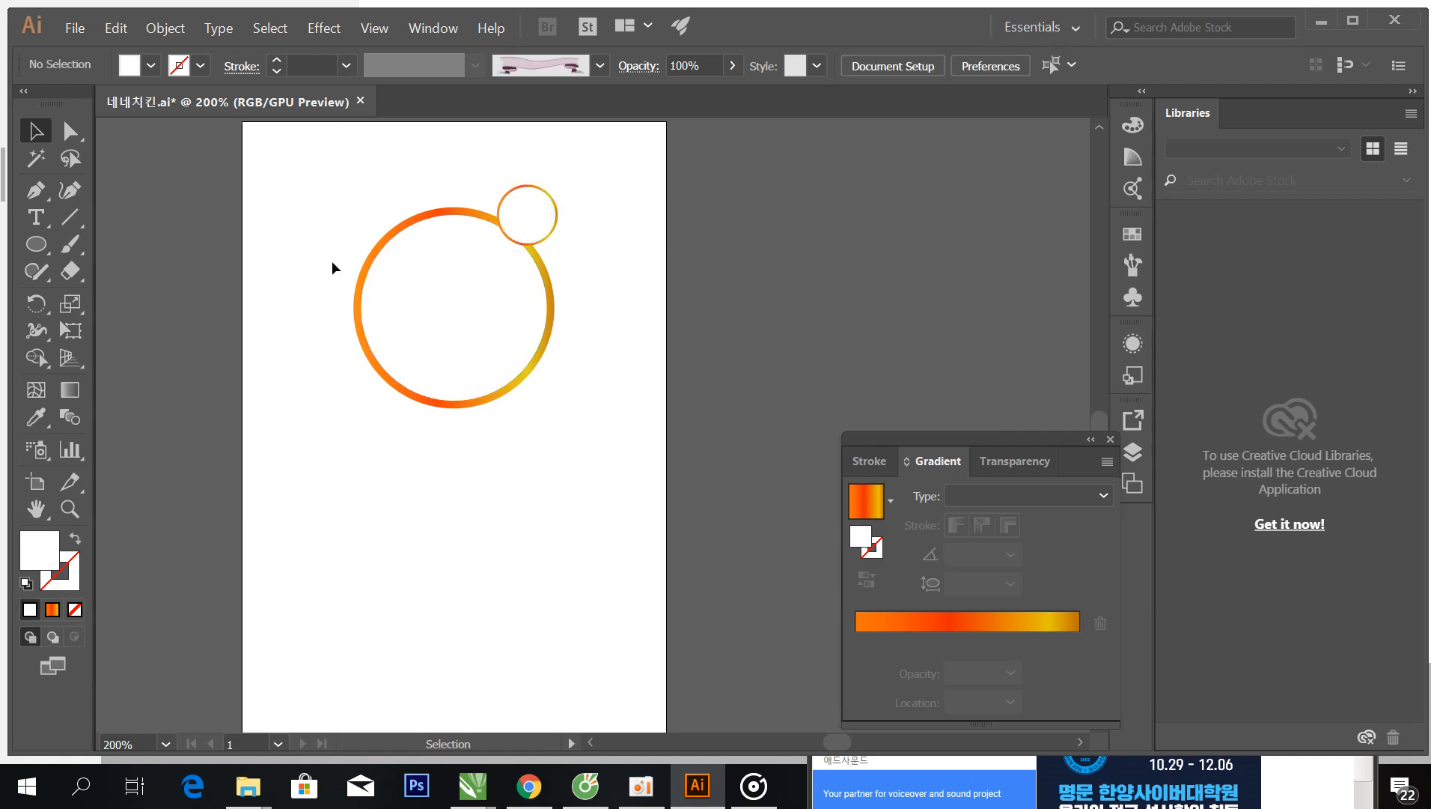
Step: Add the price text "30$" in the empty area below the large ring
{"action": "left_click", "coordinate": [36, 218]}
{"action": "left_click", "coordinate": [334, 482]}
{"action": "type", "text": "30"}
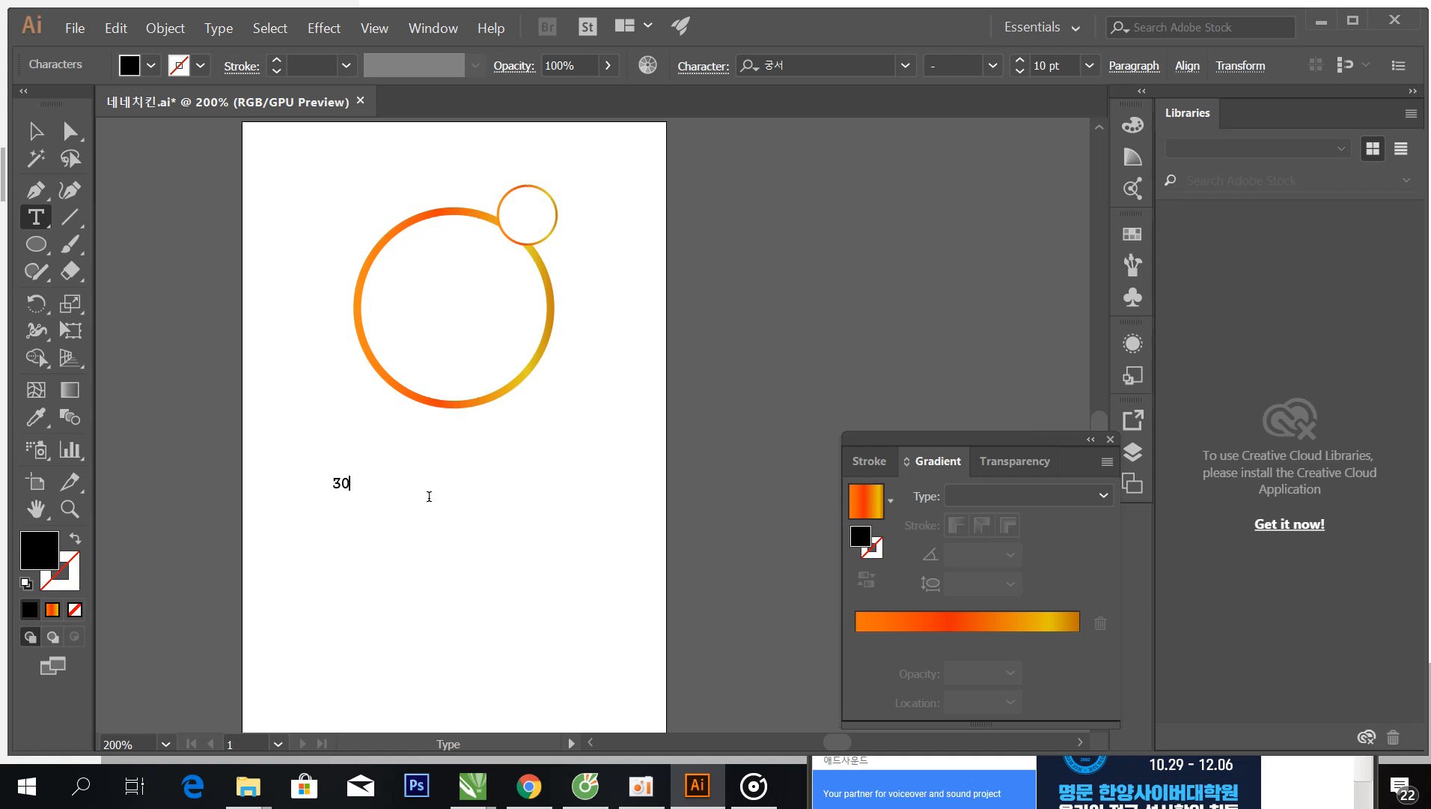
{"action": "type", "text": "$"}
Step: Change the font of the "30$" text to Stencil Std Bold
{"action": "left_click_drag", "start_coordinate": [364, 487], "coordinate": [319, 485]}
{"action": "left_click", "coordinate": [905, 66]}
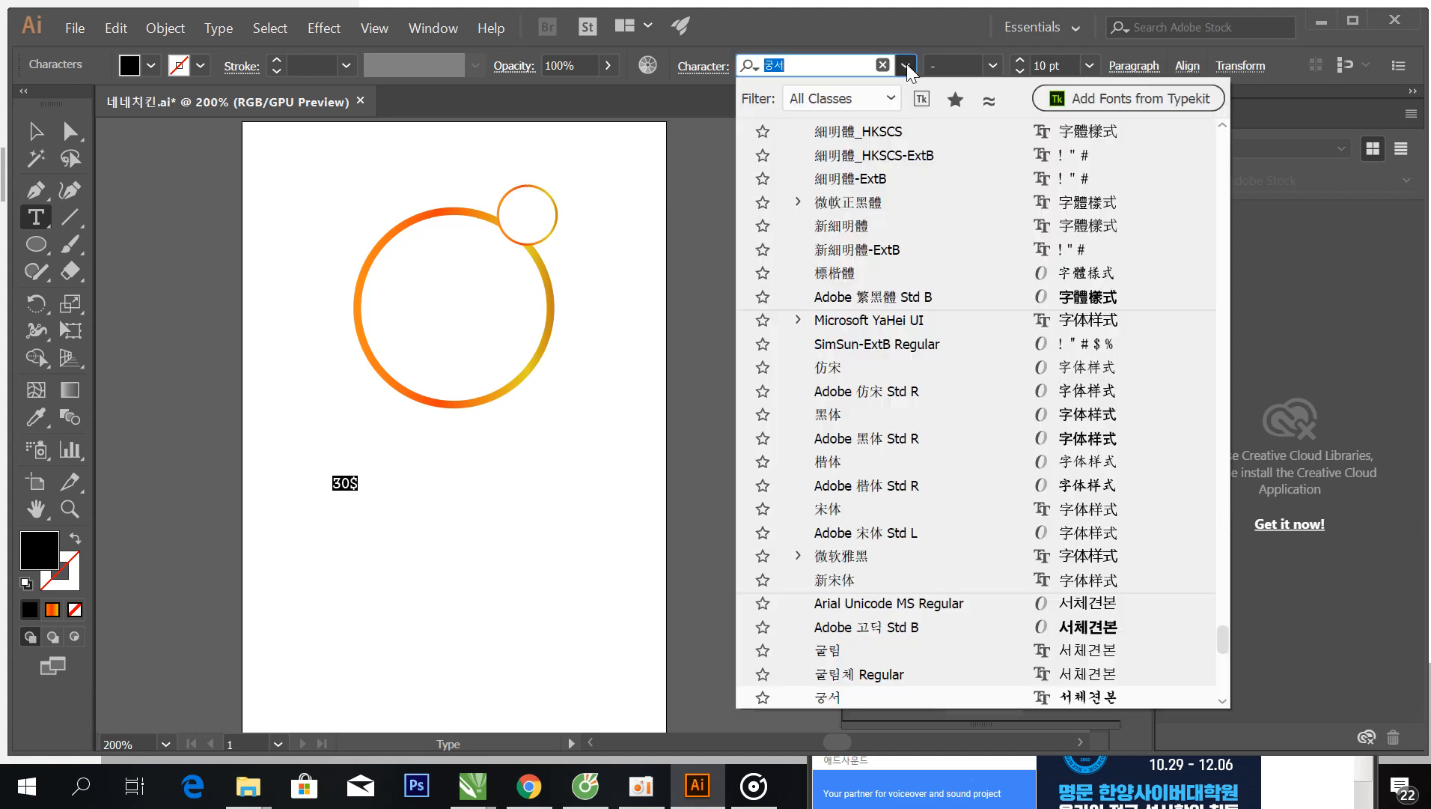
{"action": "scroll", "coordinate": [889, 348], "scroll_direction": "up", "scroll_amount": 20}
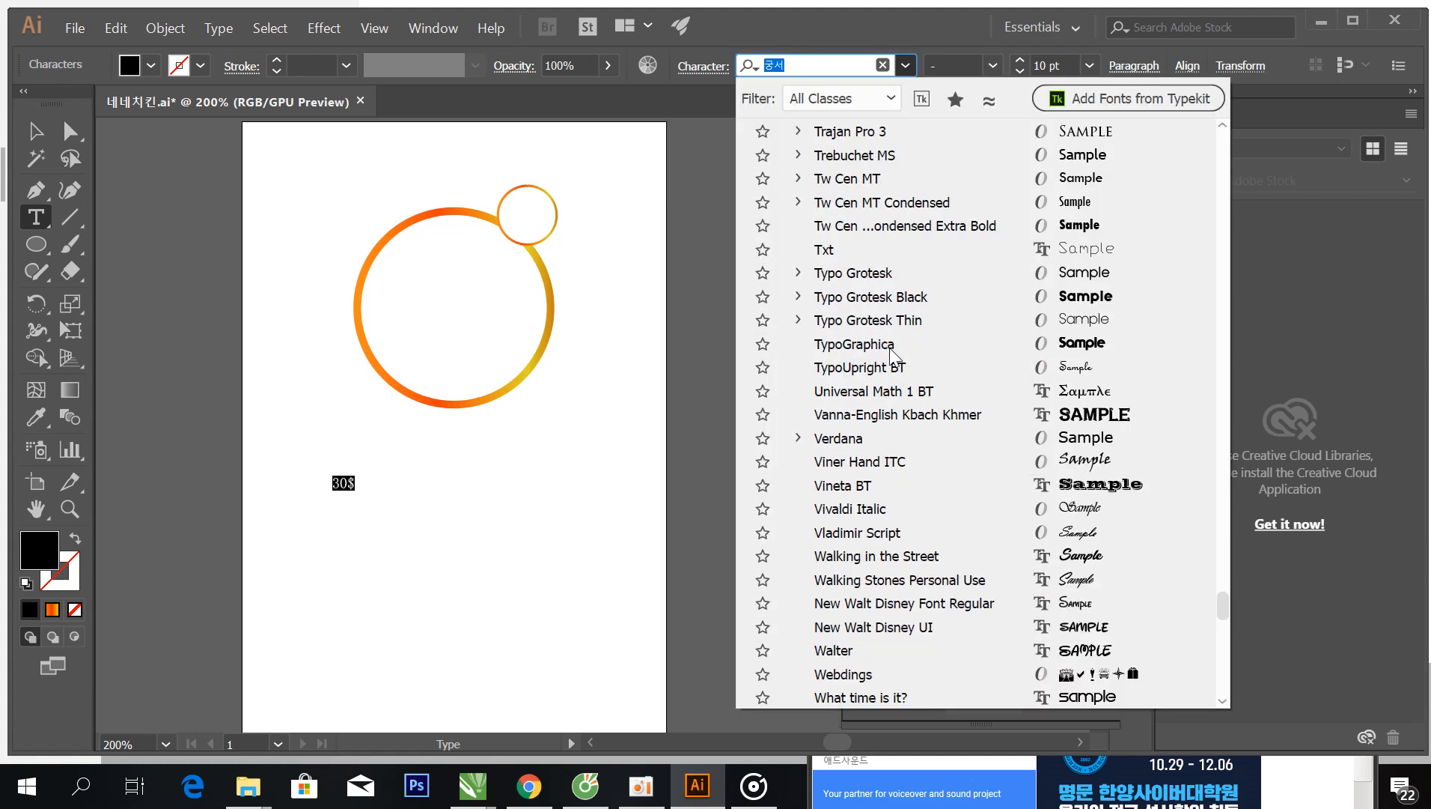
{"action": "scroll", "coordinate": [889, 346], "scroll_direction": "up", "scroll_amount": 7}
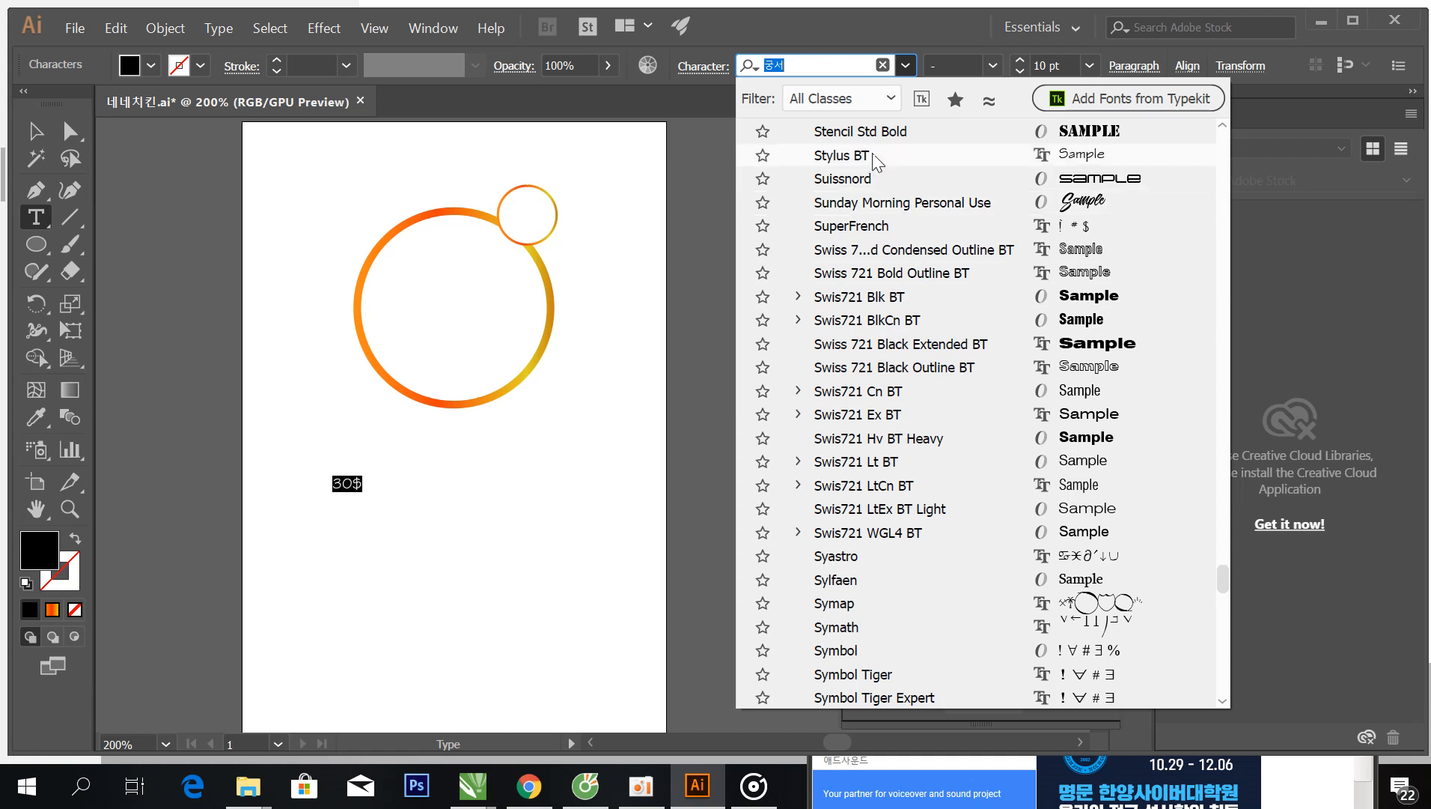
{"action": "left_click", "coordinate": [874, 132]}
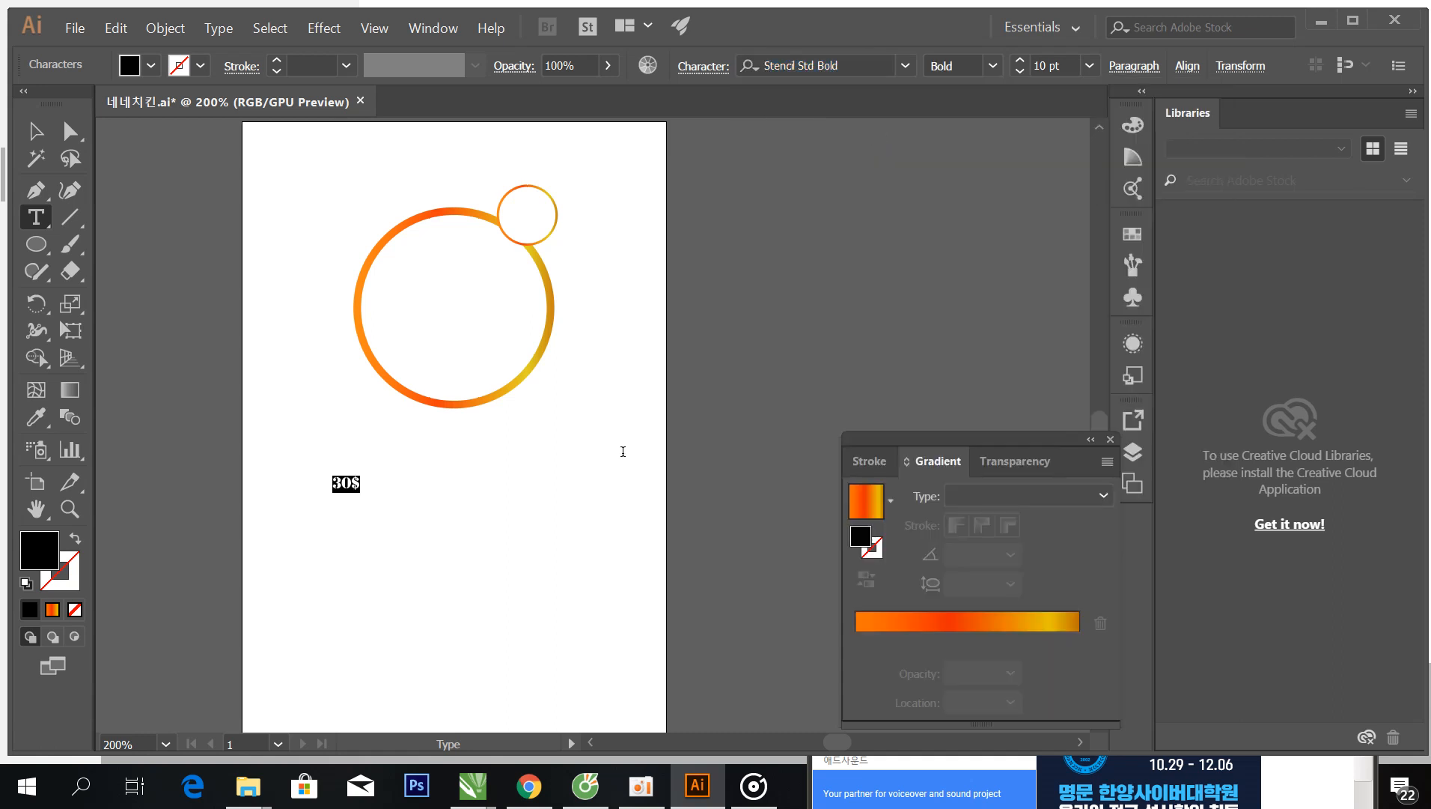
{"action": "key", "text": "Escape"}
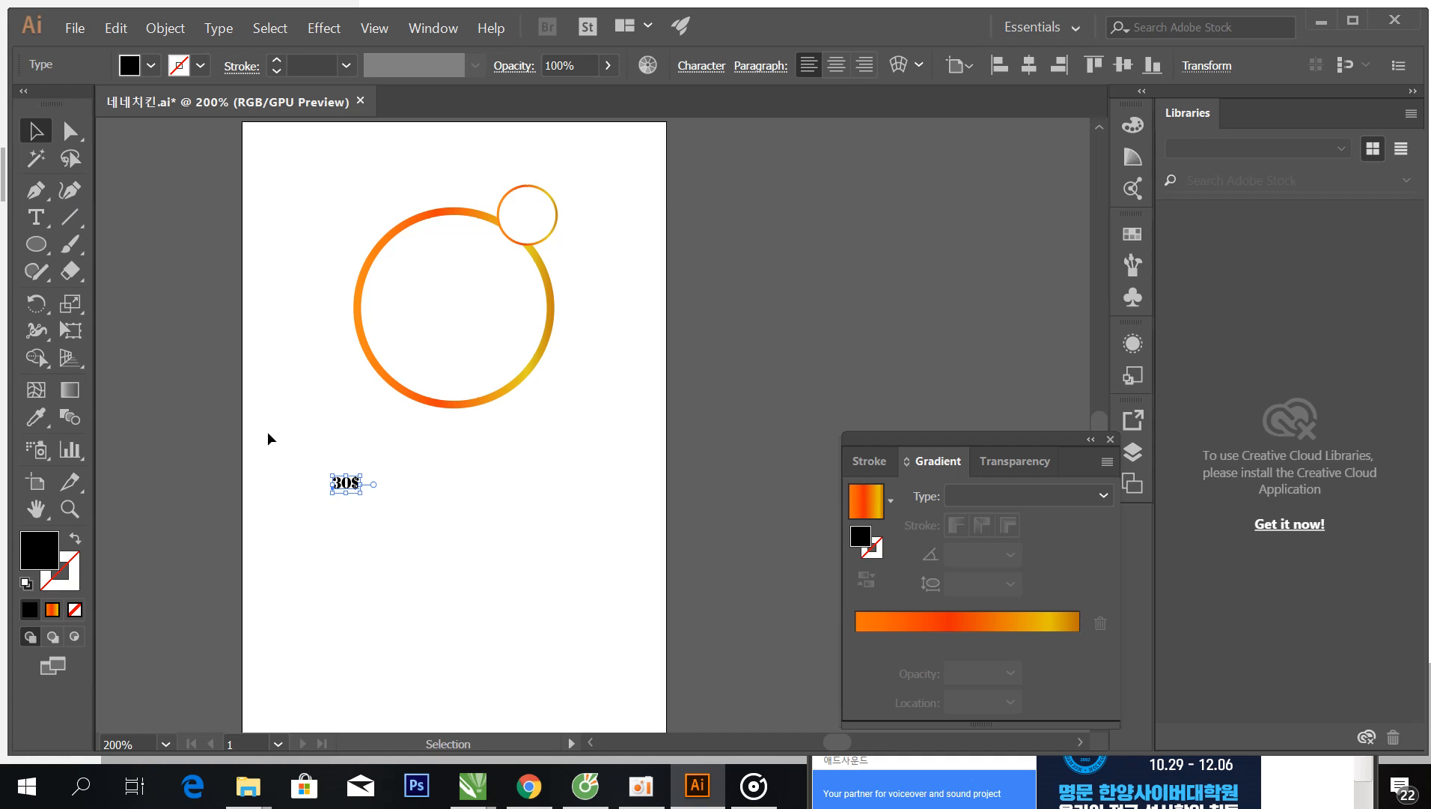
Step: Colour the "30$" text red, then enlarge and fit it inside the small badge ring
{"action": "left_click", "coordinate": [150, 63]}
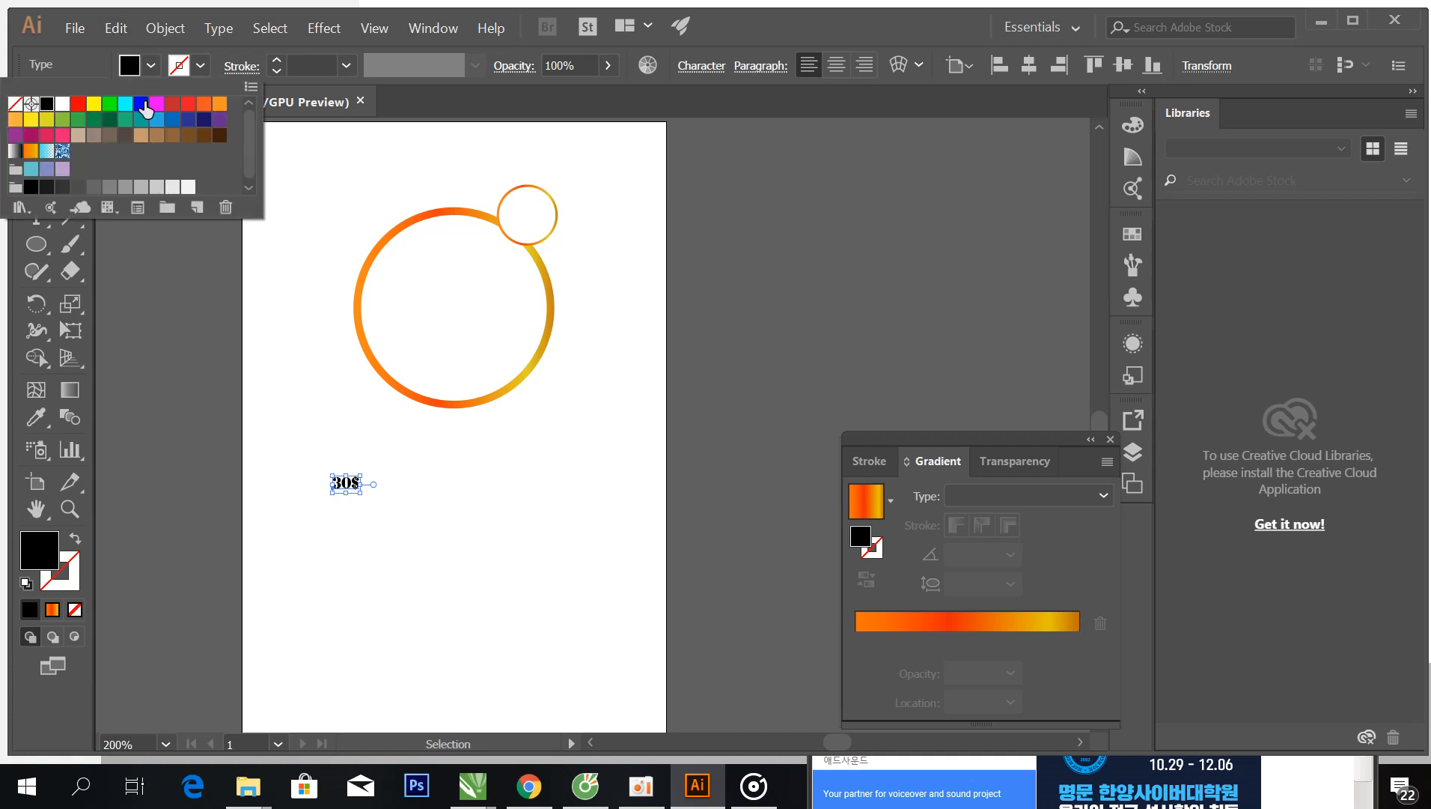
{"action": "left_click", "coordinate": [78, 104]}
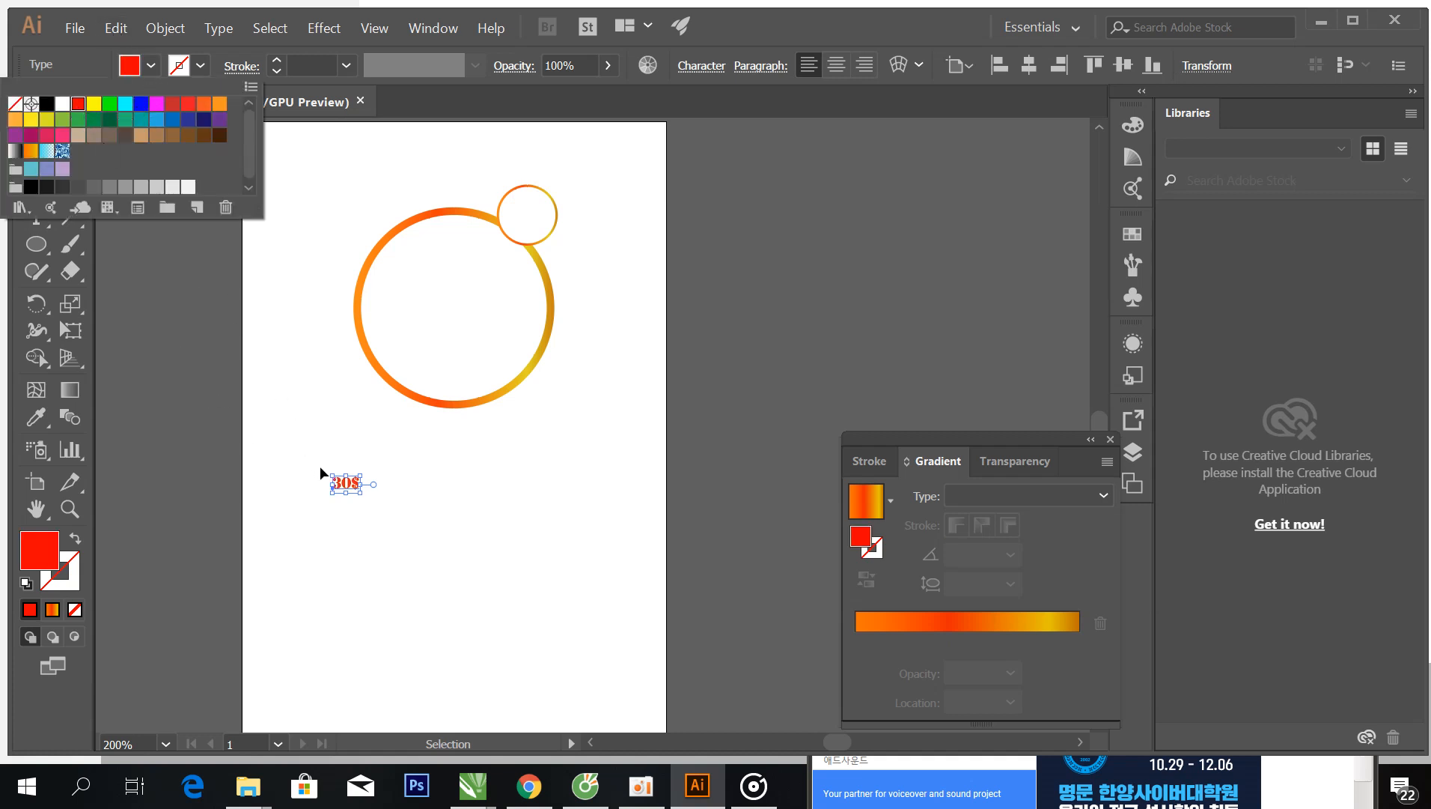
{"action": "left_click", "coordinate": [363, 468]}
{"action": "left_click_drag", "start_coordinate": [360, 474], "coordinate": [536, 218]}
Step: Turn on Draw Inside for the inner white circle and load 핫블링치킨.jpg from the 치킨 folder for placing
{"action": "left_click", "coordinate": [464, 283]}
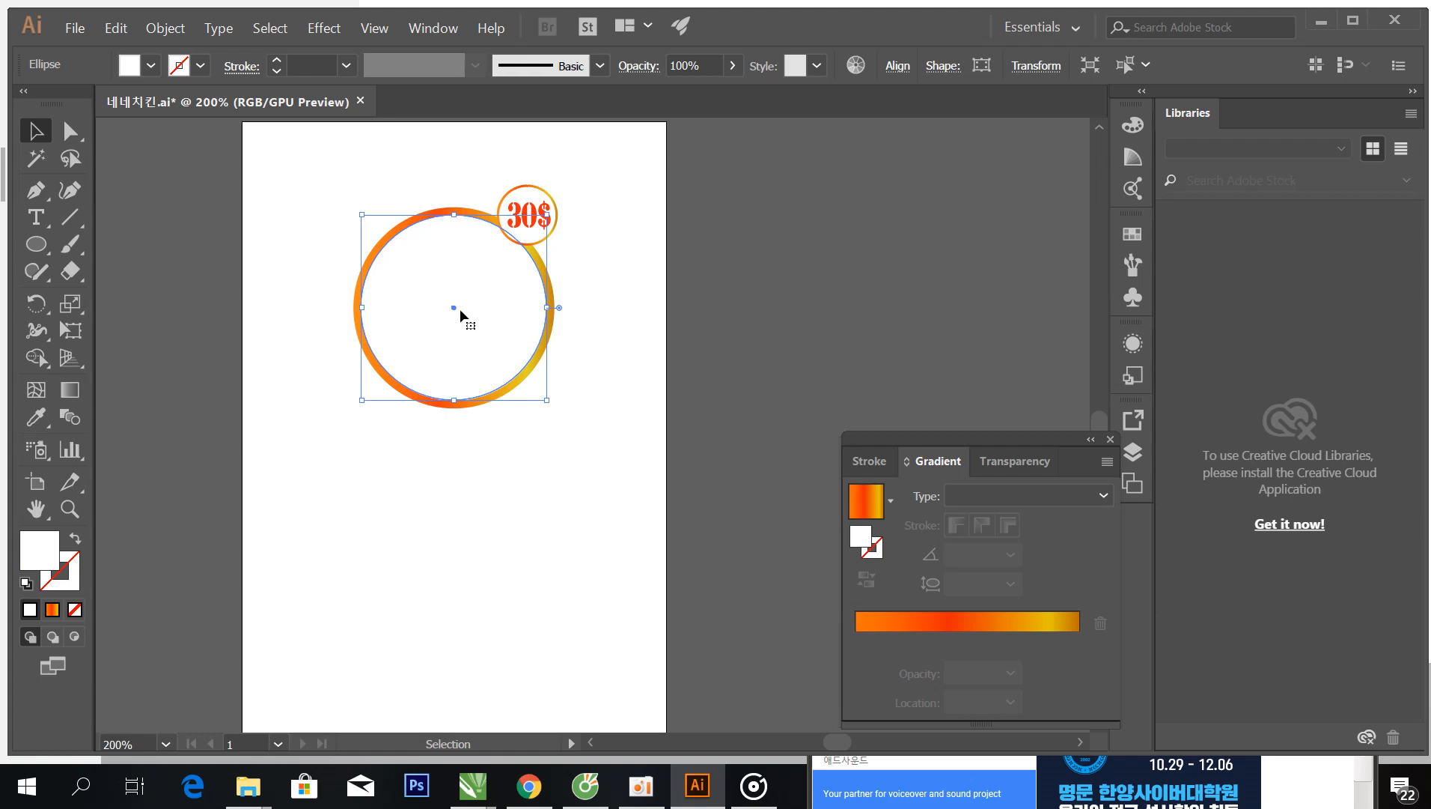
{"action": "left_click", "coordinate": [74, 632]}
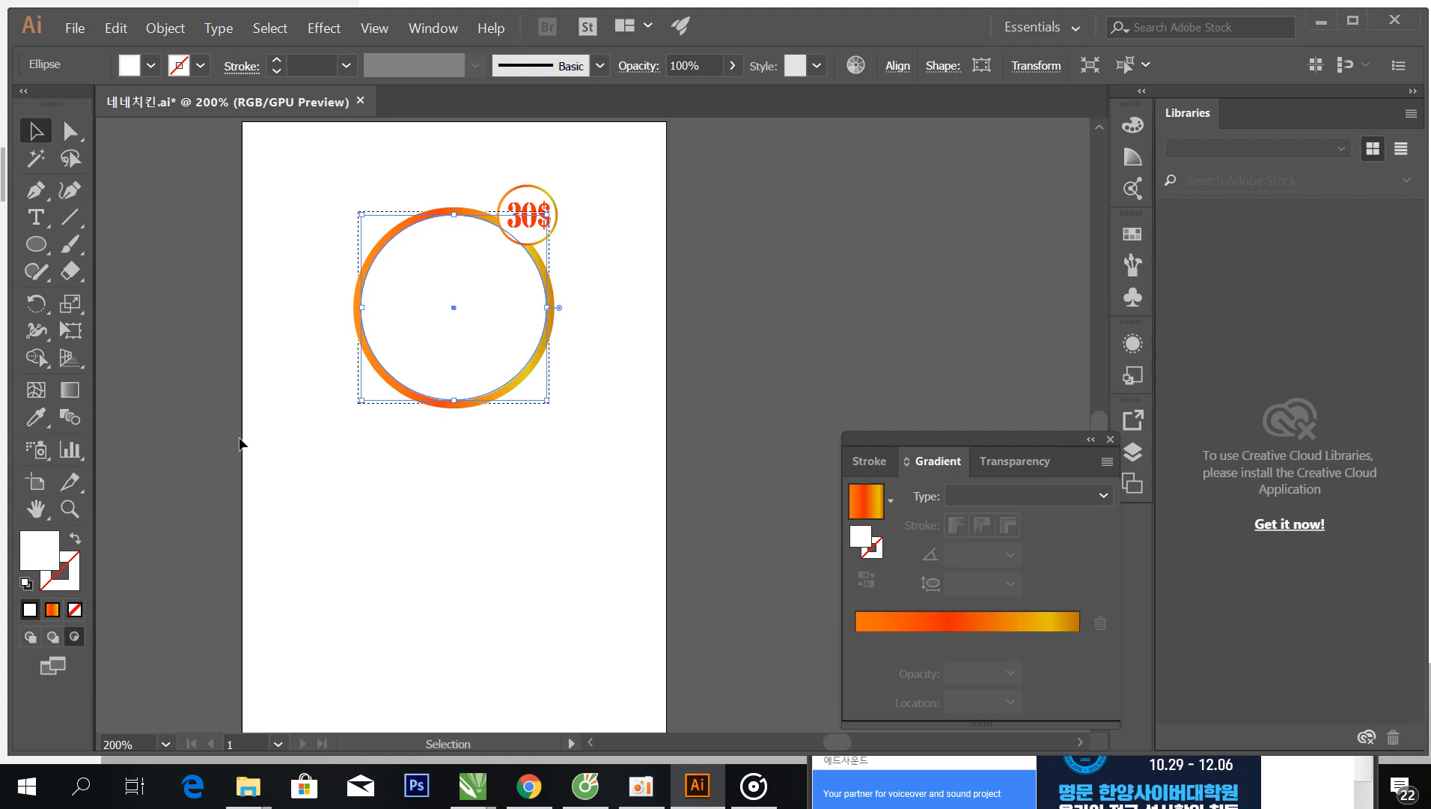
{"action": "left_click", "coordinate": [80, 27]}
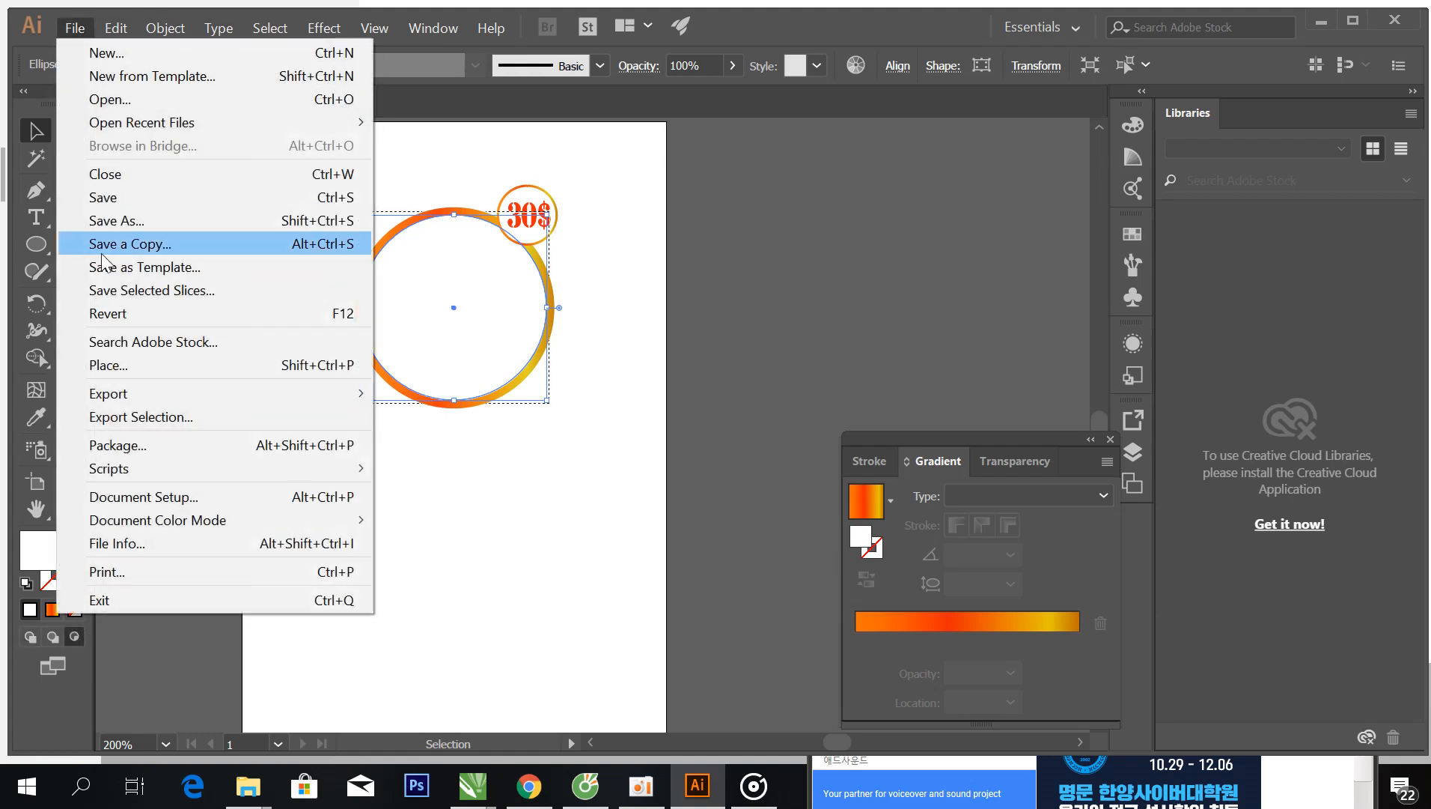
{"action": "left_click", "coordinate": [112, 365]}
{"action": "scroll", "coordinate": [106, 303], "scroll_direction": "down", "scroll_amount": 1}
{"action": "scroll", "coordinate": [101, 351], "scroll_direction": "up", "scroll_amount": 2}
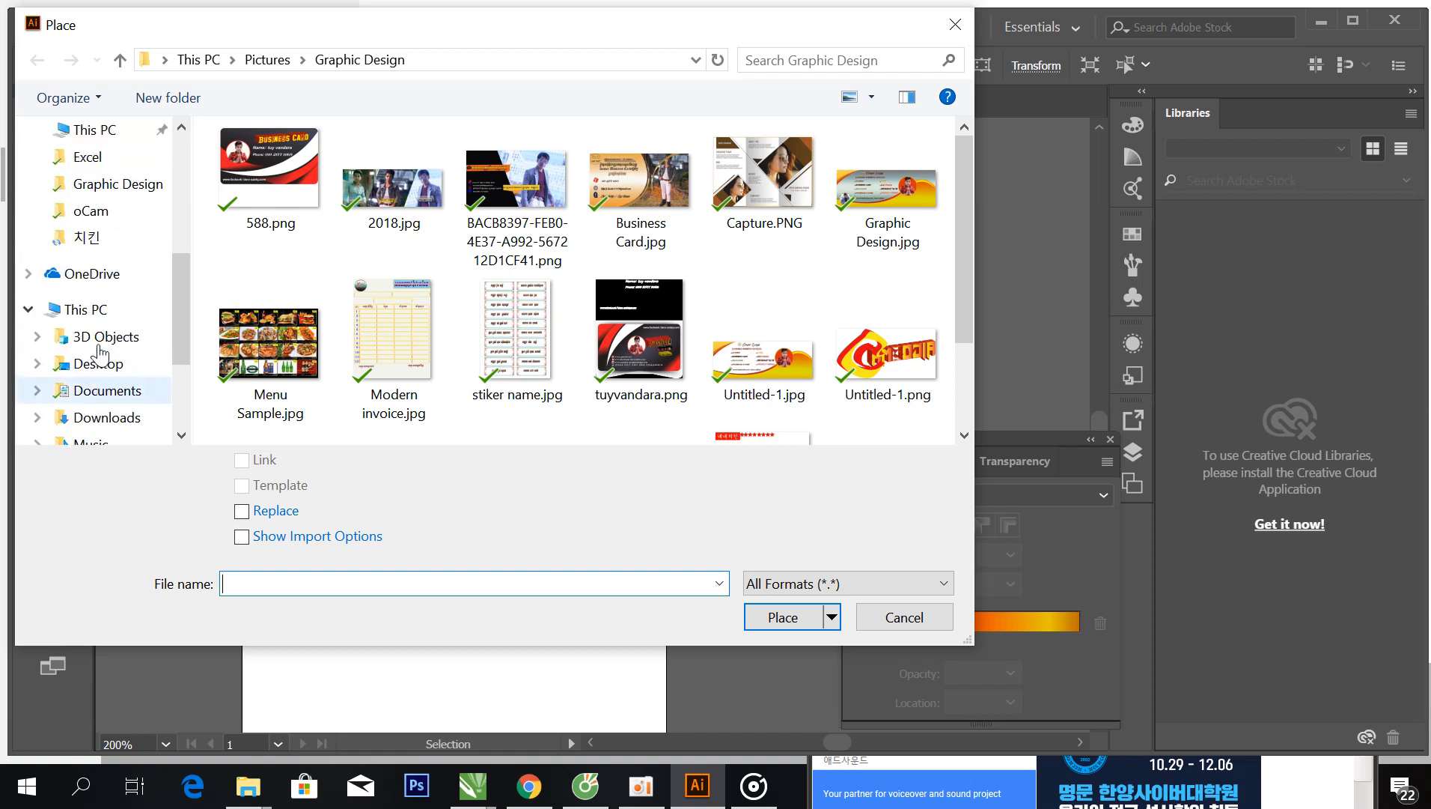
{"action": "scroll", "coordinate": [101, 352], "scroll_direction": "up", "scroll_amount": 3}
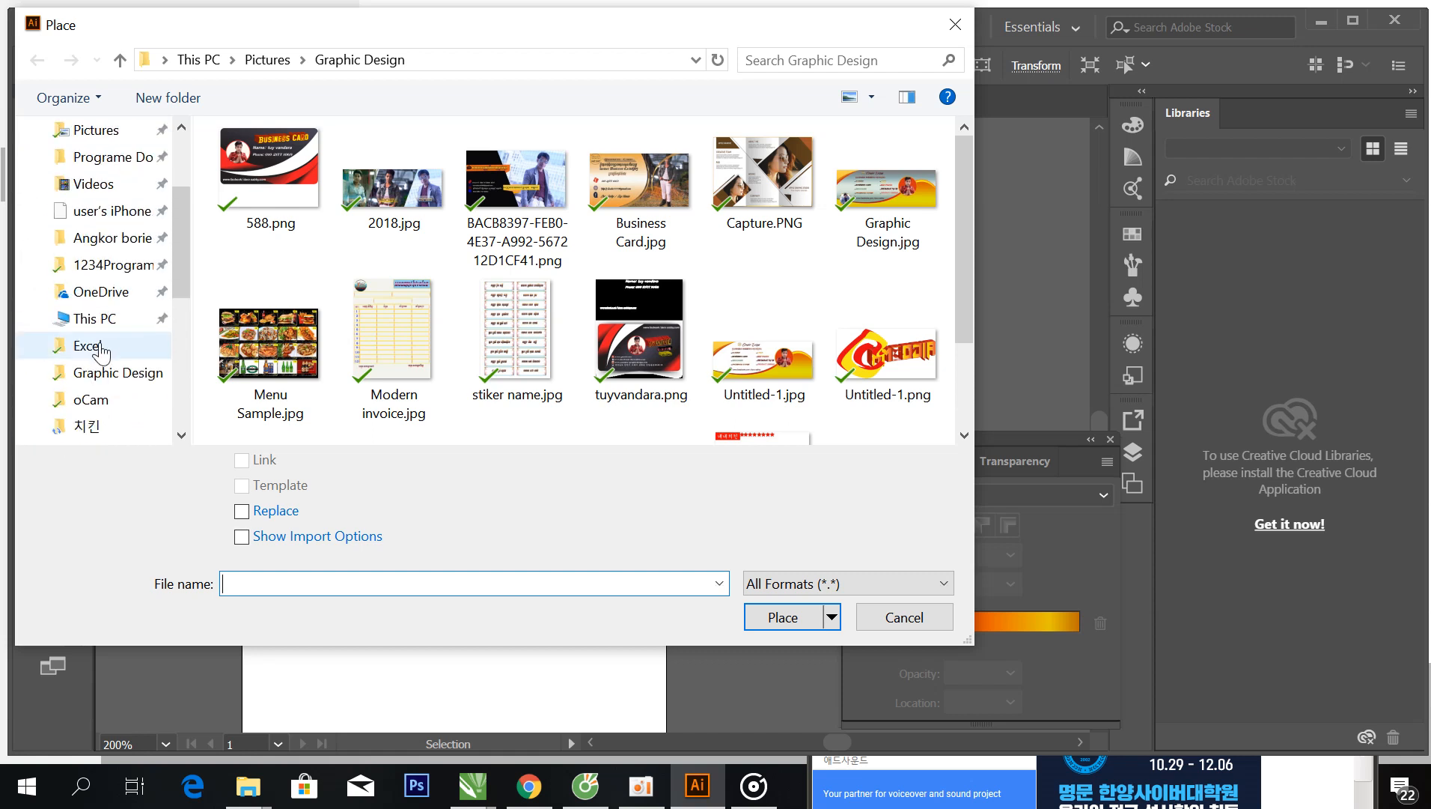
{"action": "scroll", "coordinate": [113, 329], "scroll_direction": "up", "scroll_amount": 1}
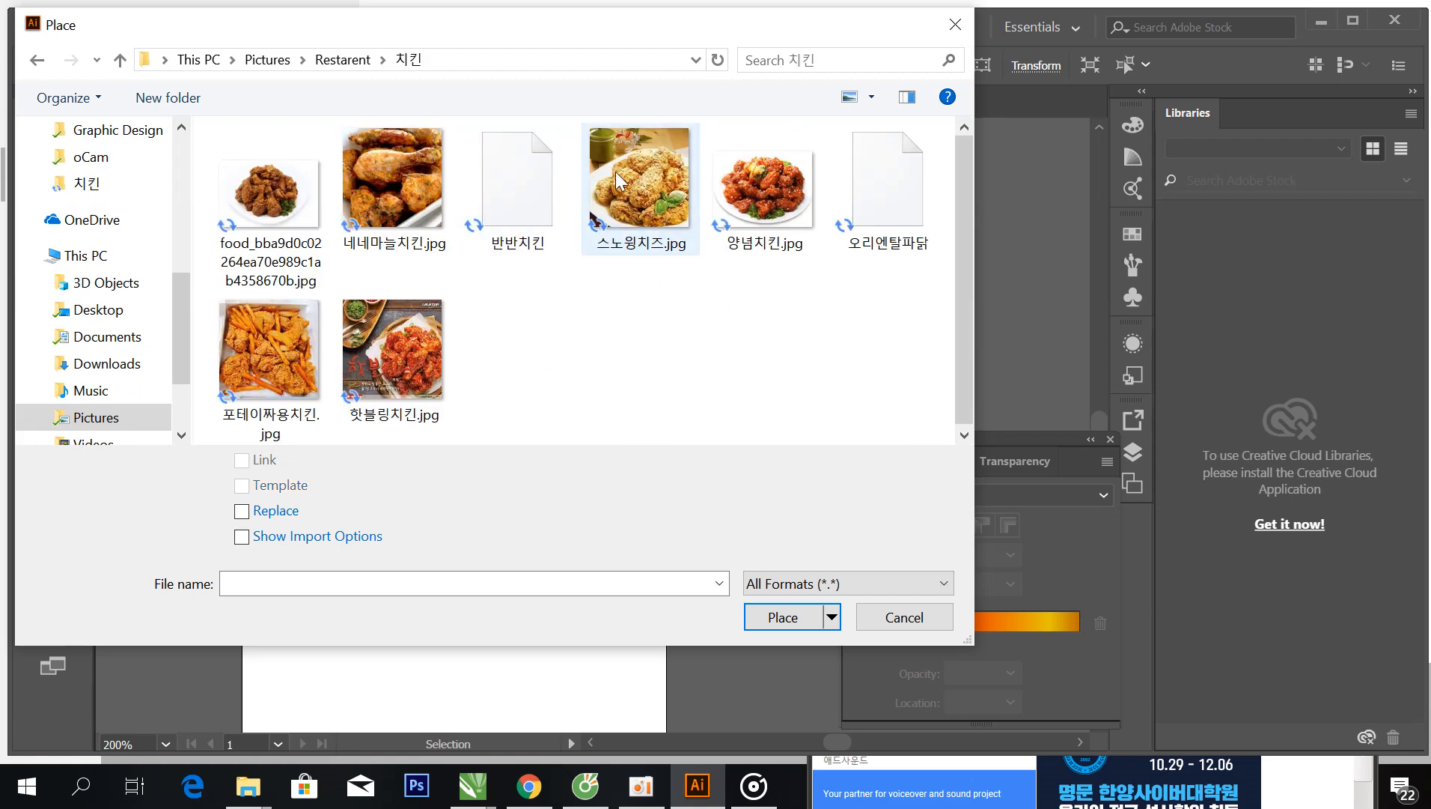
{"action": "double_click", "coordinate": [397, 335]}
Step: Place the chicken photo inside the inner circle and size it to fill the ring
{"action": "left_click", "coordinate": [312, 161]}
{"action": "left_click_drag", "start_coordinate": [646, 497], "coordinate": [535, 396]}
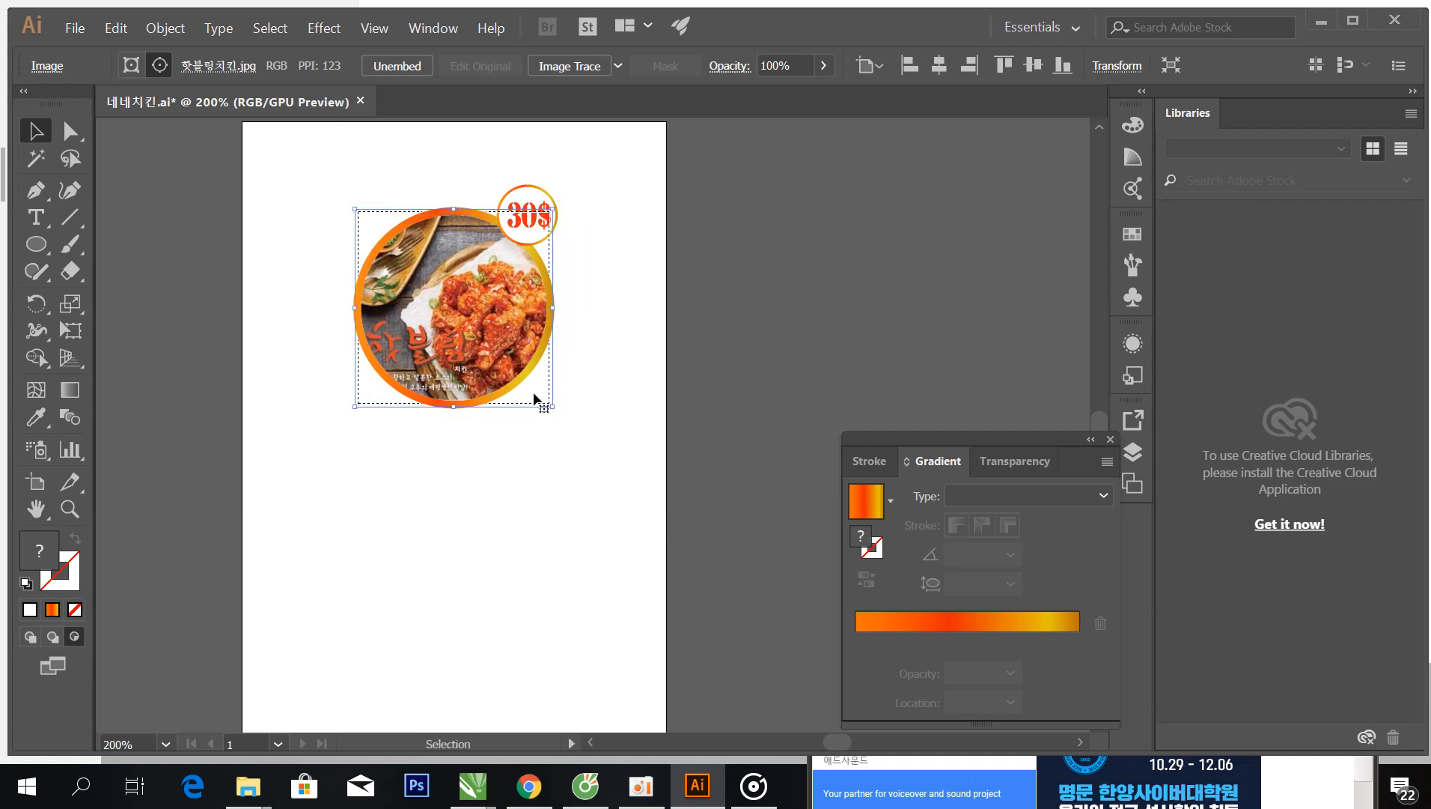
{"action": "left_click", "coordinate": [747, 295]}
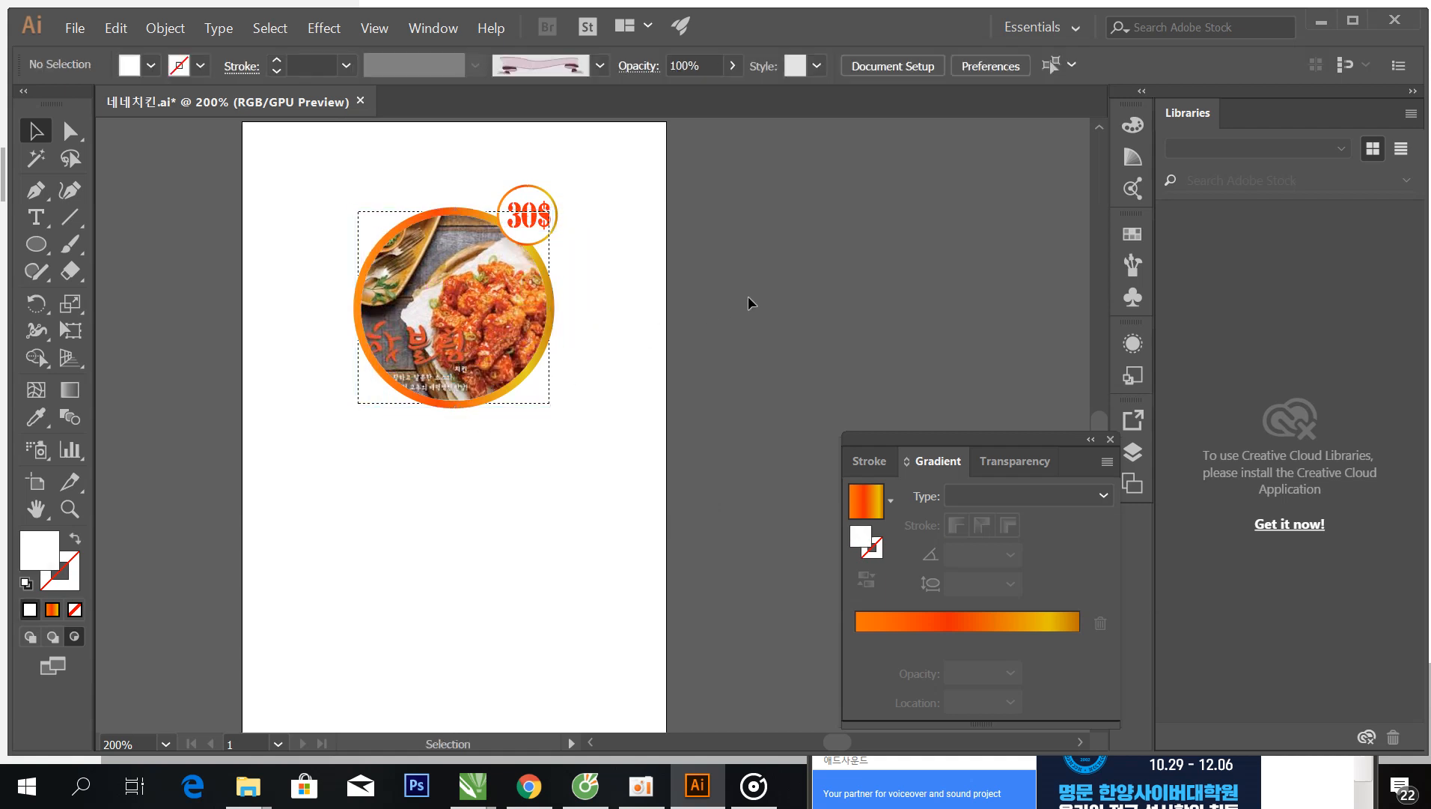
Step: With the Pen tool in Draw Normal mode, draw a closed shape covering the lower page, with a downward-curving top edge across the photo
{"action": "key", "text": "p"}
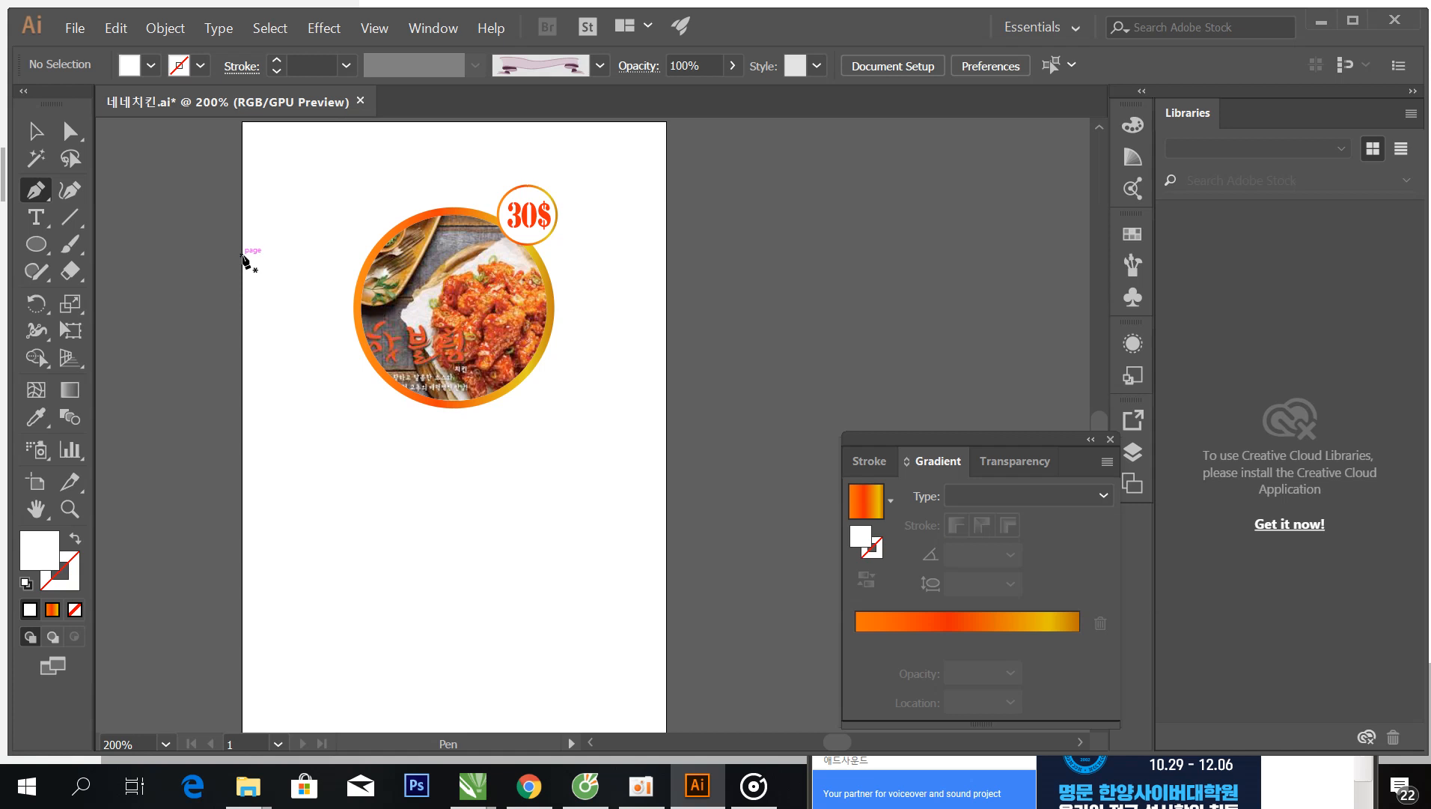
{"action": "left_click", "coordinate": [241, 256]}
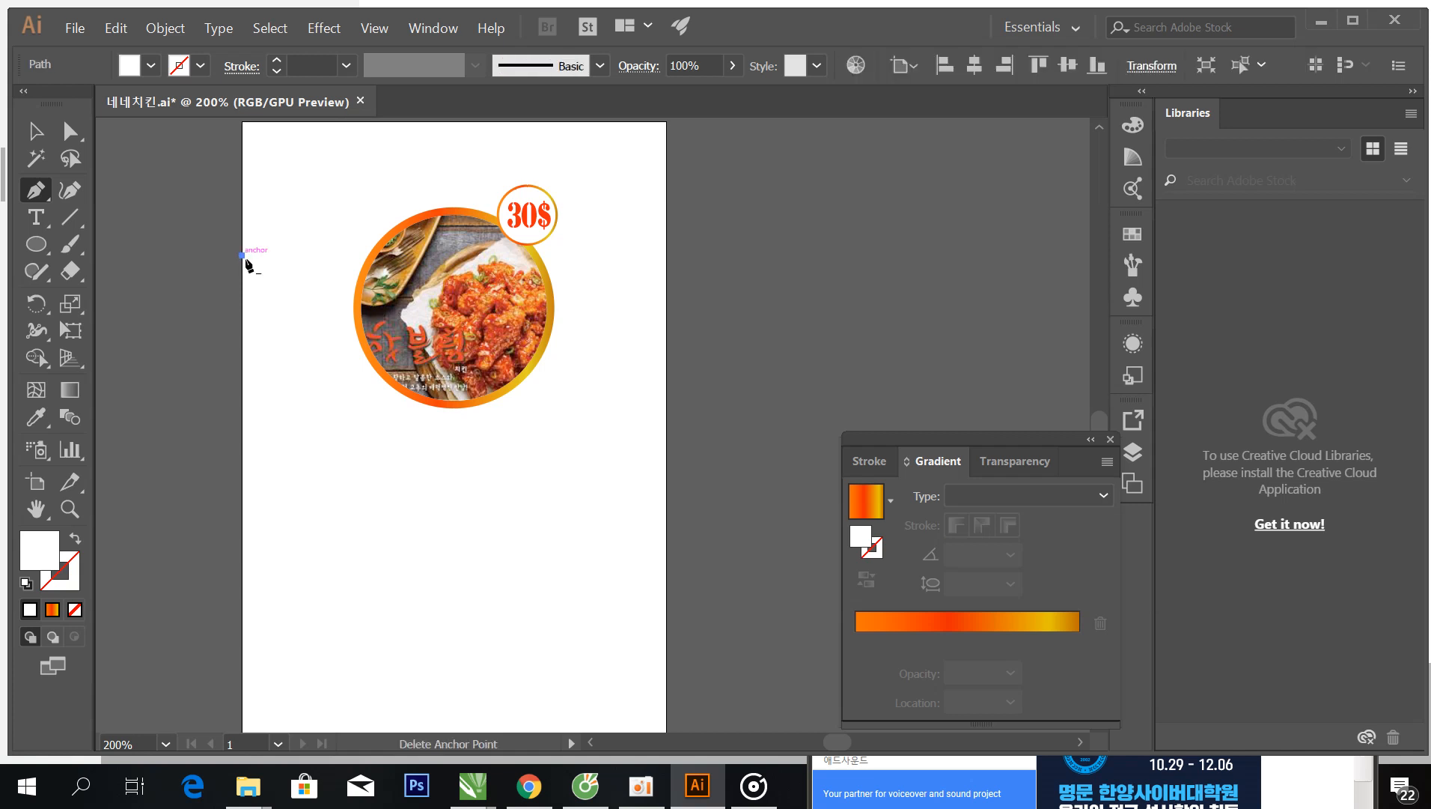
{"action": "left_click", "coordinate": [666, 265]}
{"action": "scroll", "coordinate": [764, 470], "scroll_direction": "up", "scroll_amount": 5}
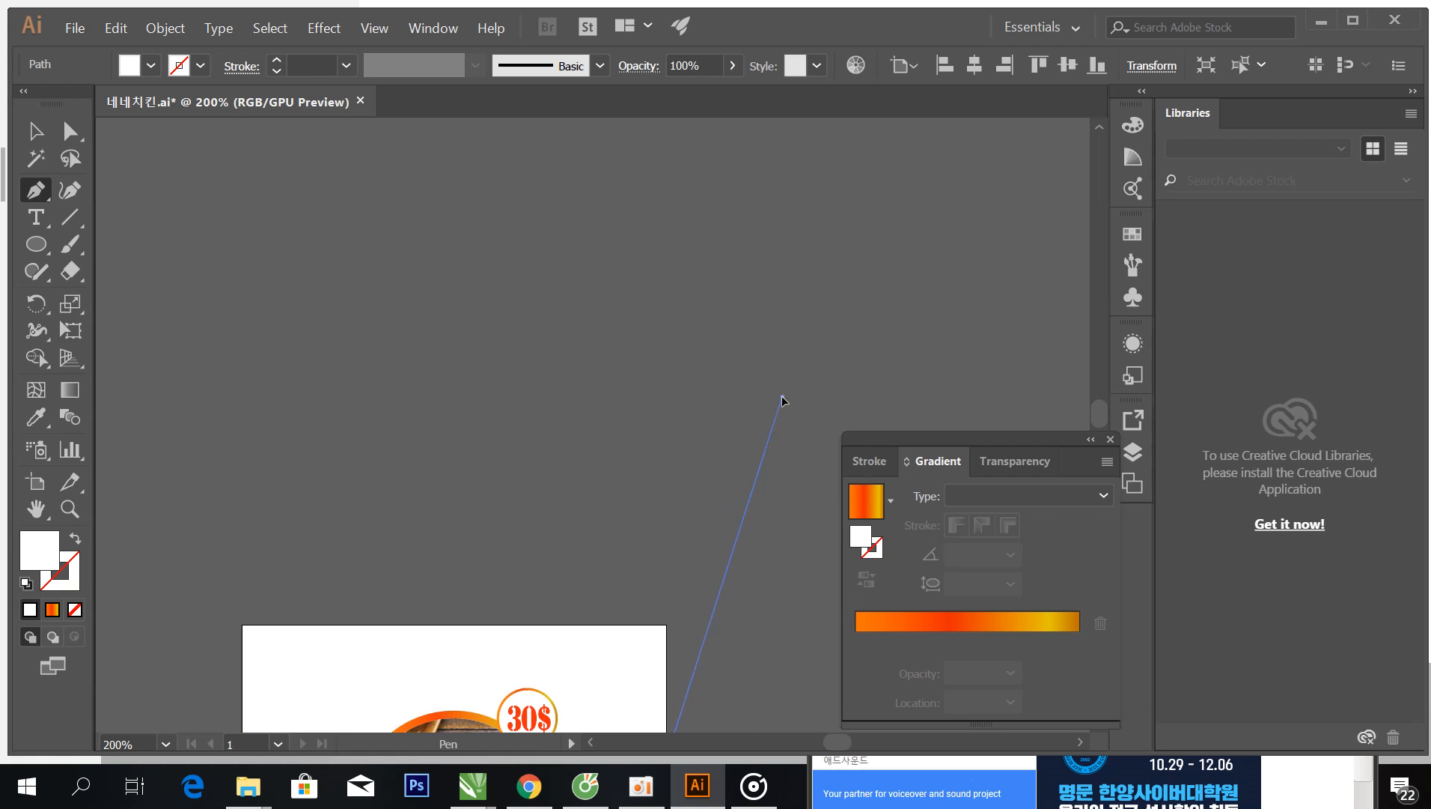
{"action": "left_click_drag", "start_coordinate": [644, 733], "coordinate": [773, 390]}
{"action": "scroll", "coordinate": [665, 589], "scroll_direction": "down", "scroll_amount": 4}
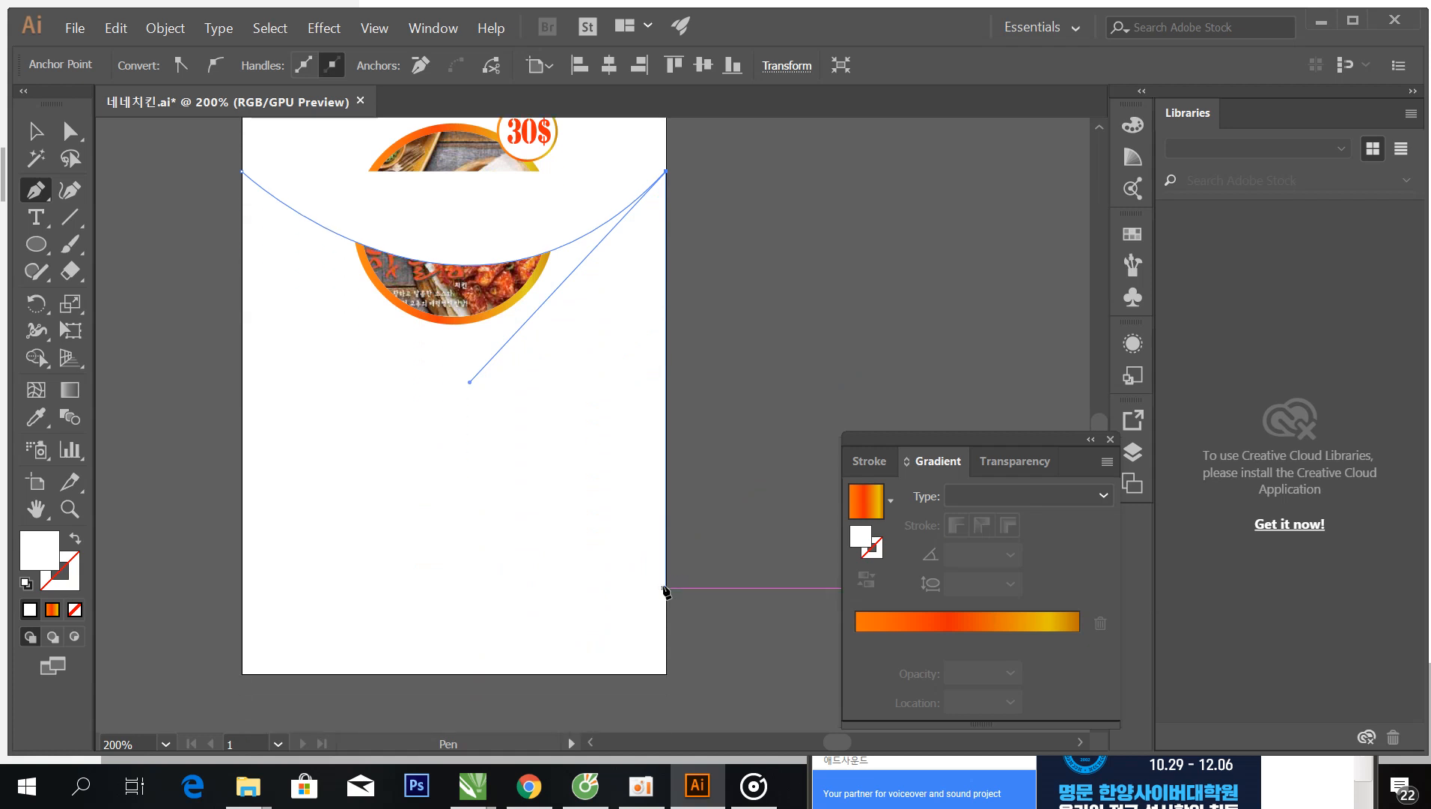
{"action": "left_click", "coordinate": [666, 674]}
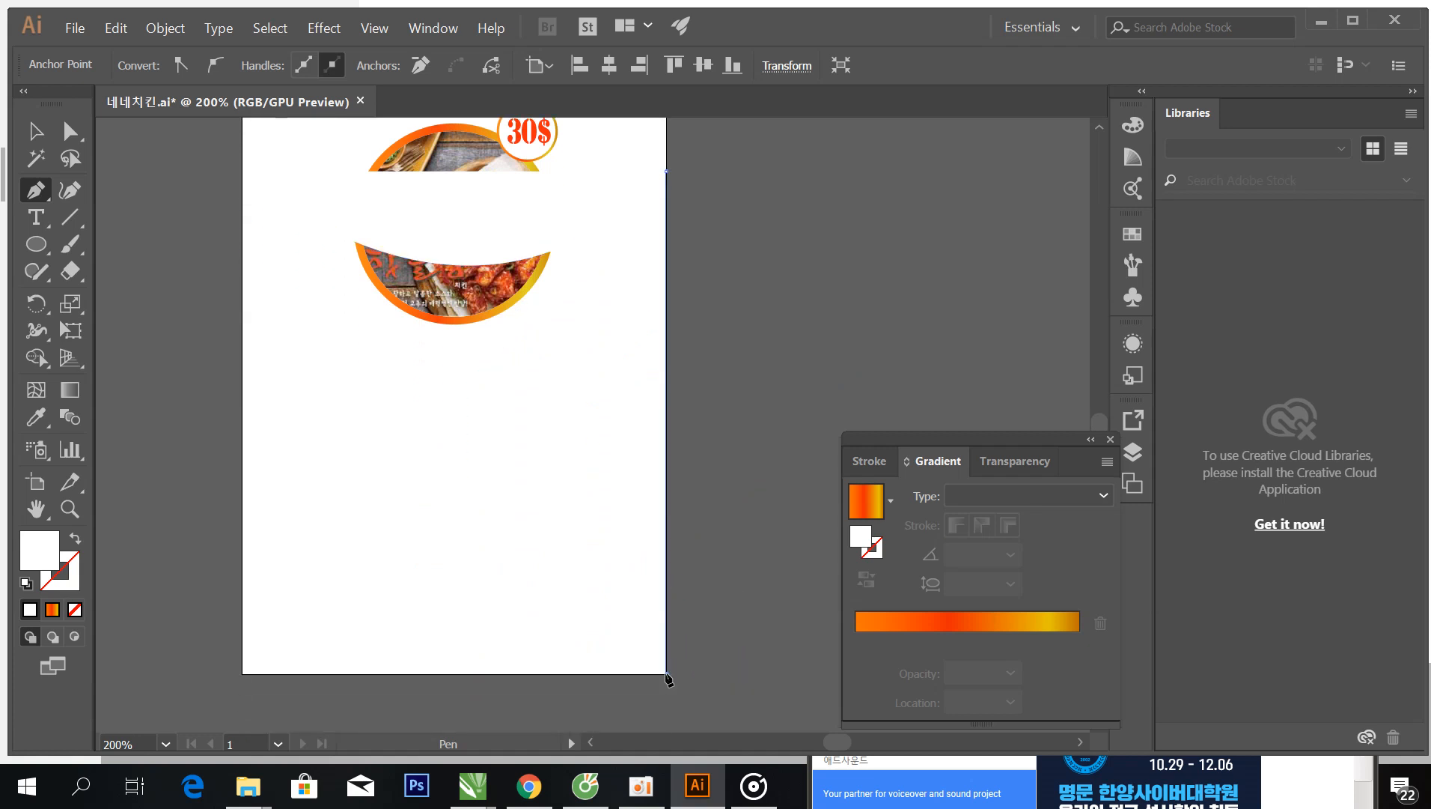
{"action": "left_click", "coordinate": [242, 674]}
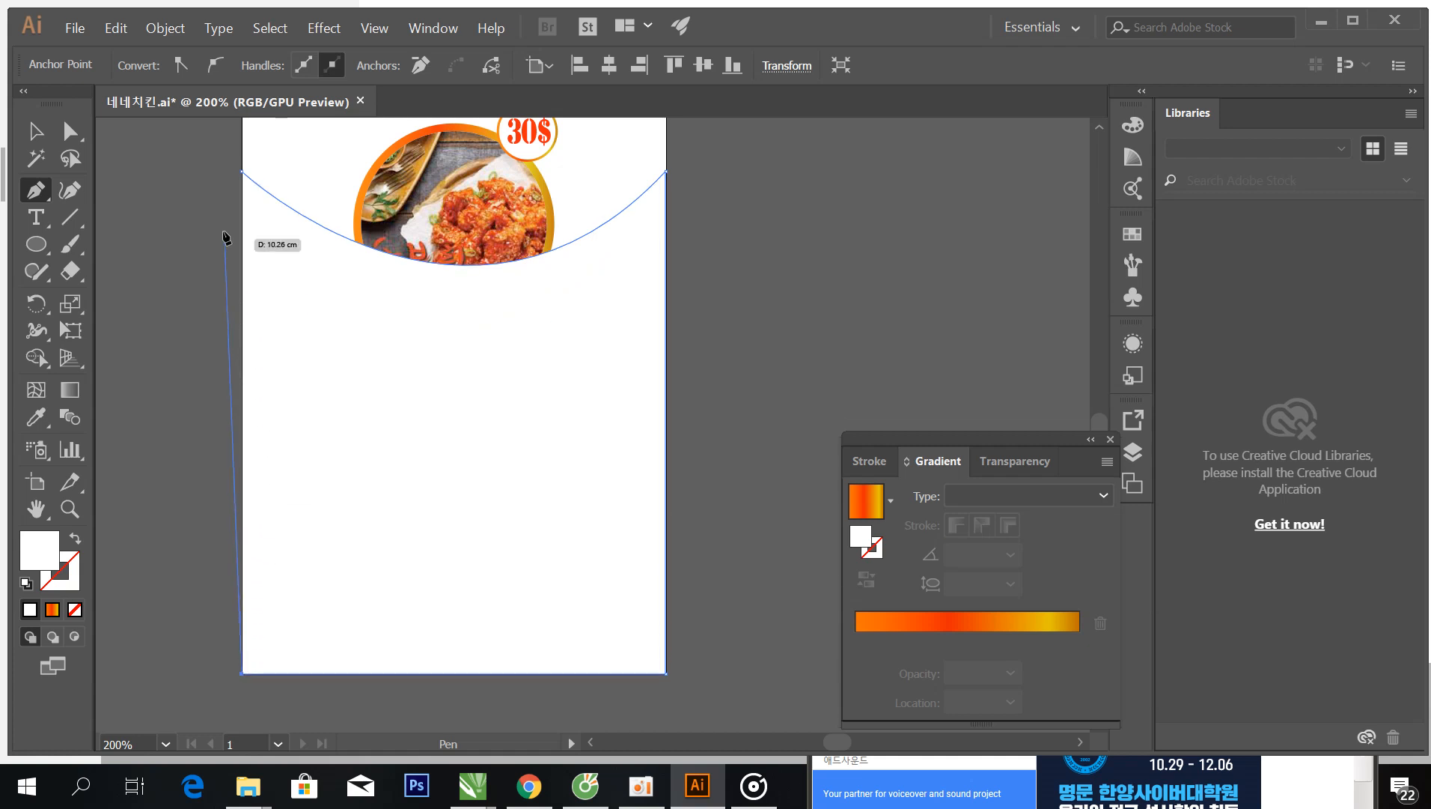
{"action": "left_click", "coordinate": [241, 173]}
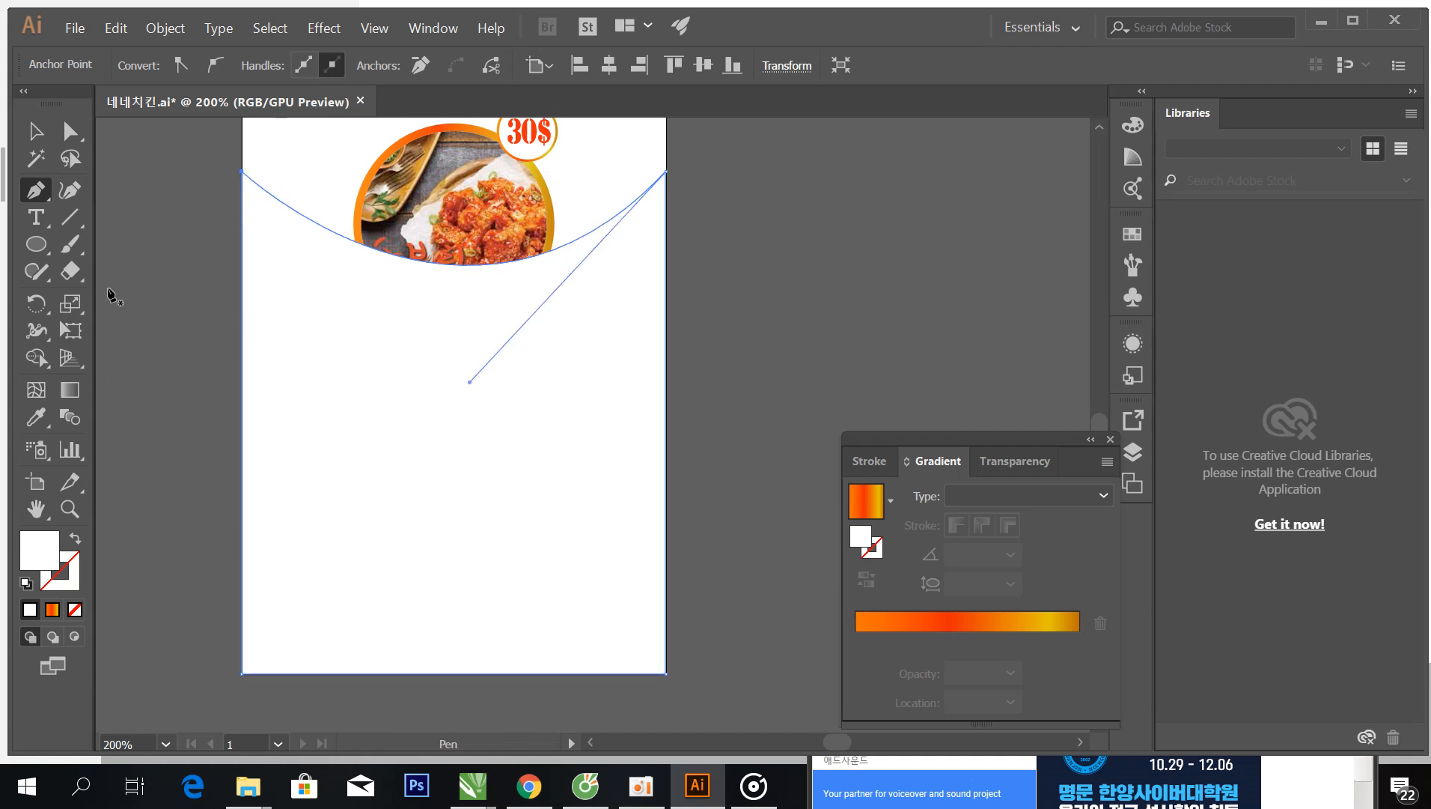
Step: Fill the curved lower shape with the Gold Dust radial gradient at a 10% aspect ratio
{"action": "left_click", "coordinate": [33, 132]}
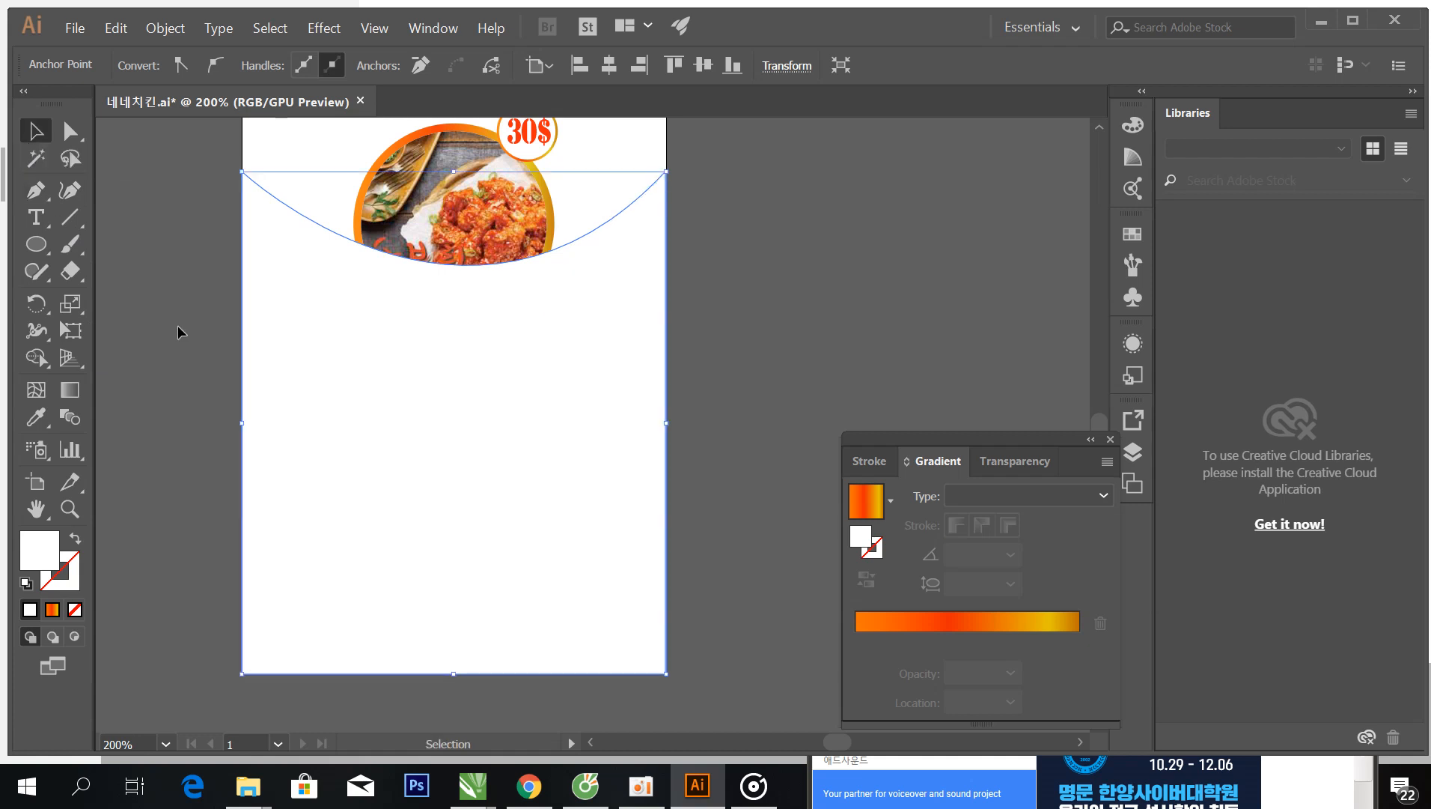
{"action": "left_click", "coordinate": [891, 500]}
{"action": "left_click", "coordinate": [720, 592]}
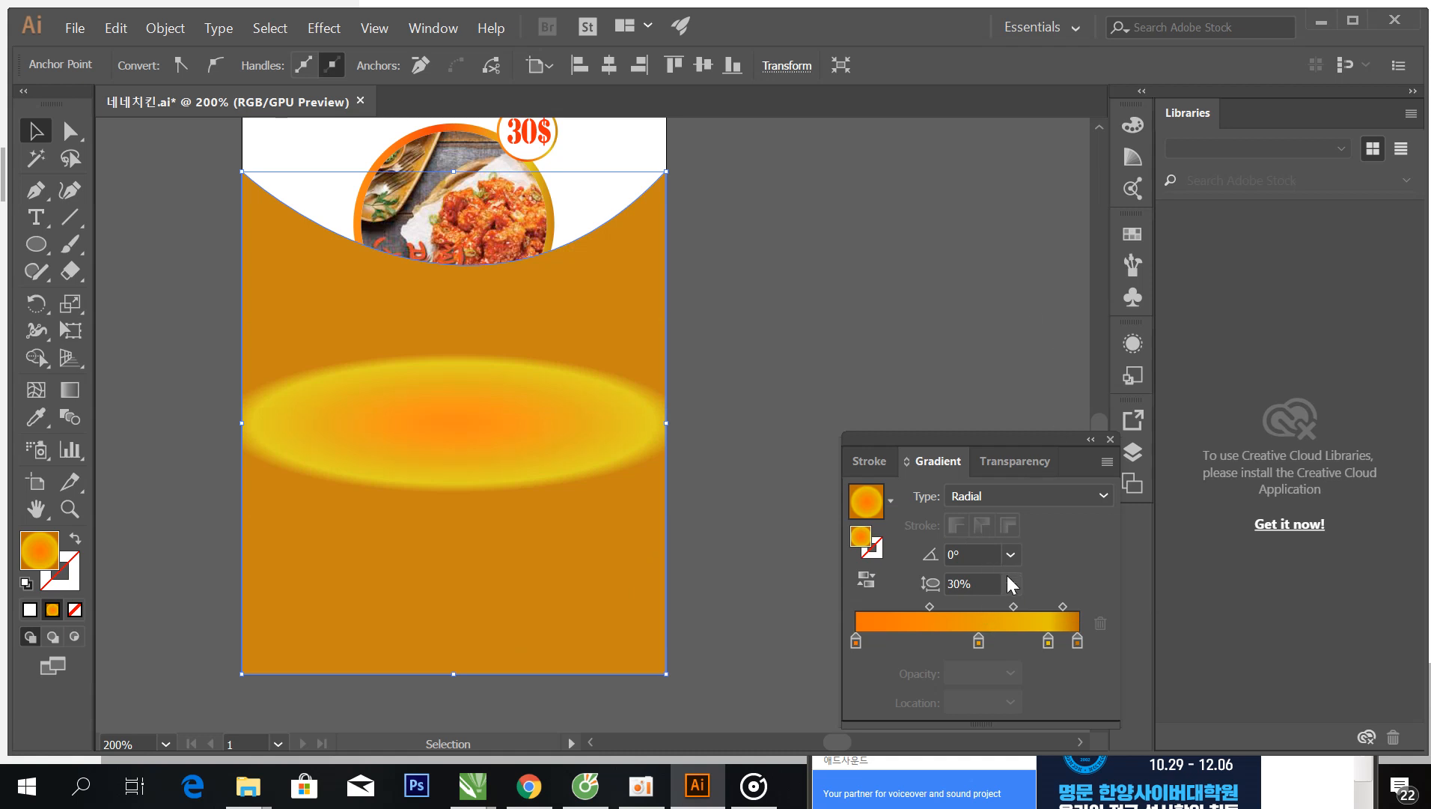
{"action": "left_click", "coordinate": [1010, 582]}
{"action": "left_click", "coordinate": [1033, 211]}
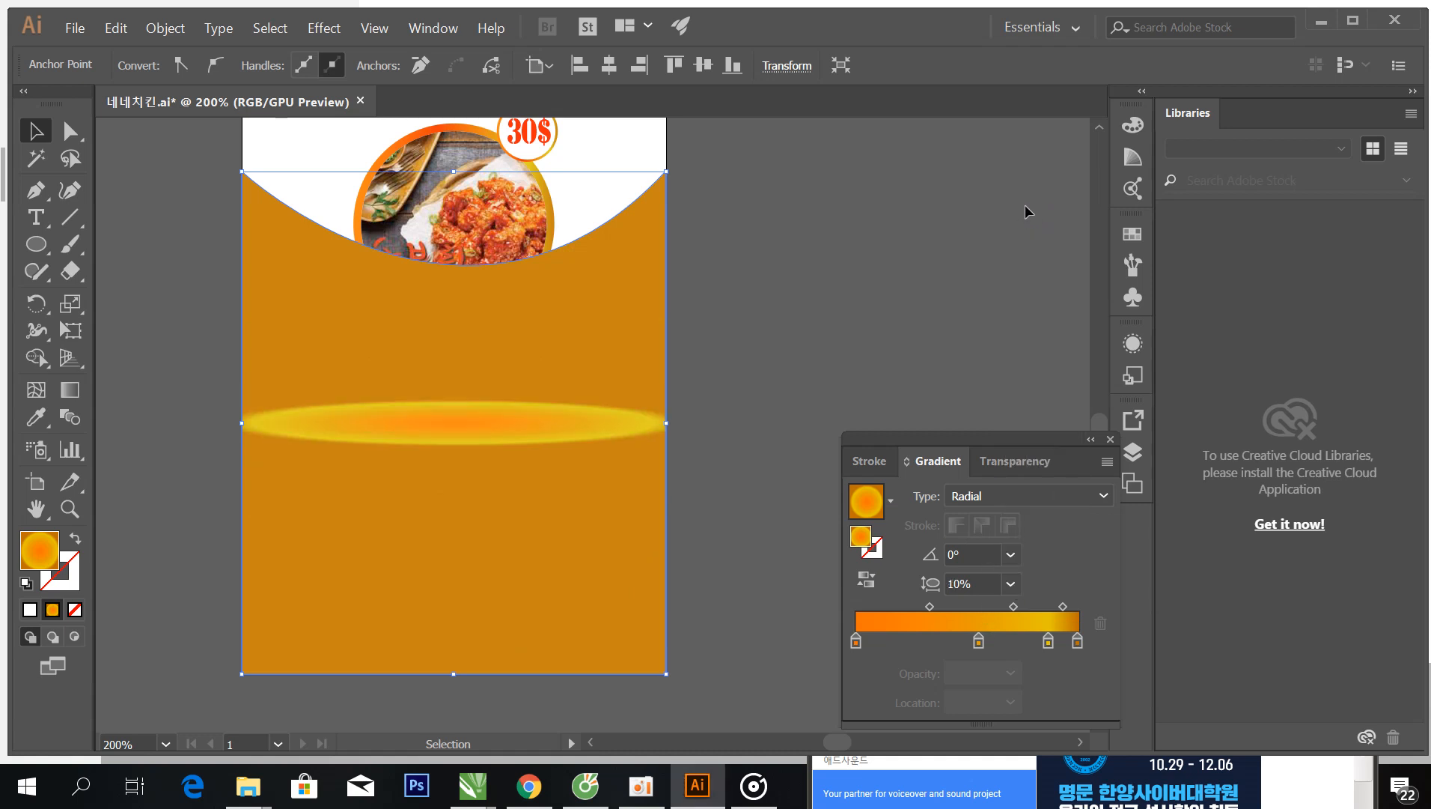
{"action": "left_click", "coordinate": [838, 358]}
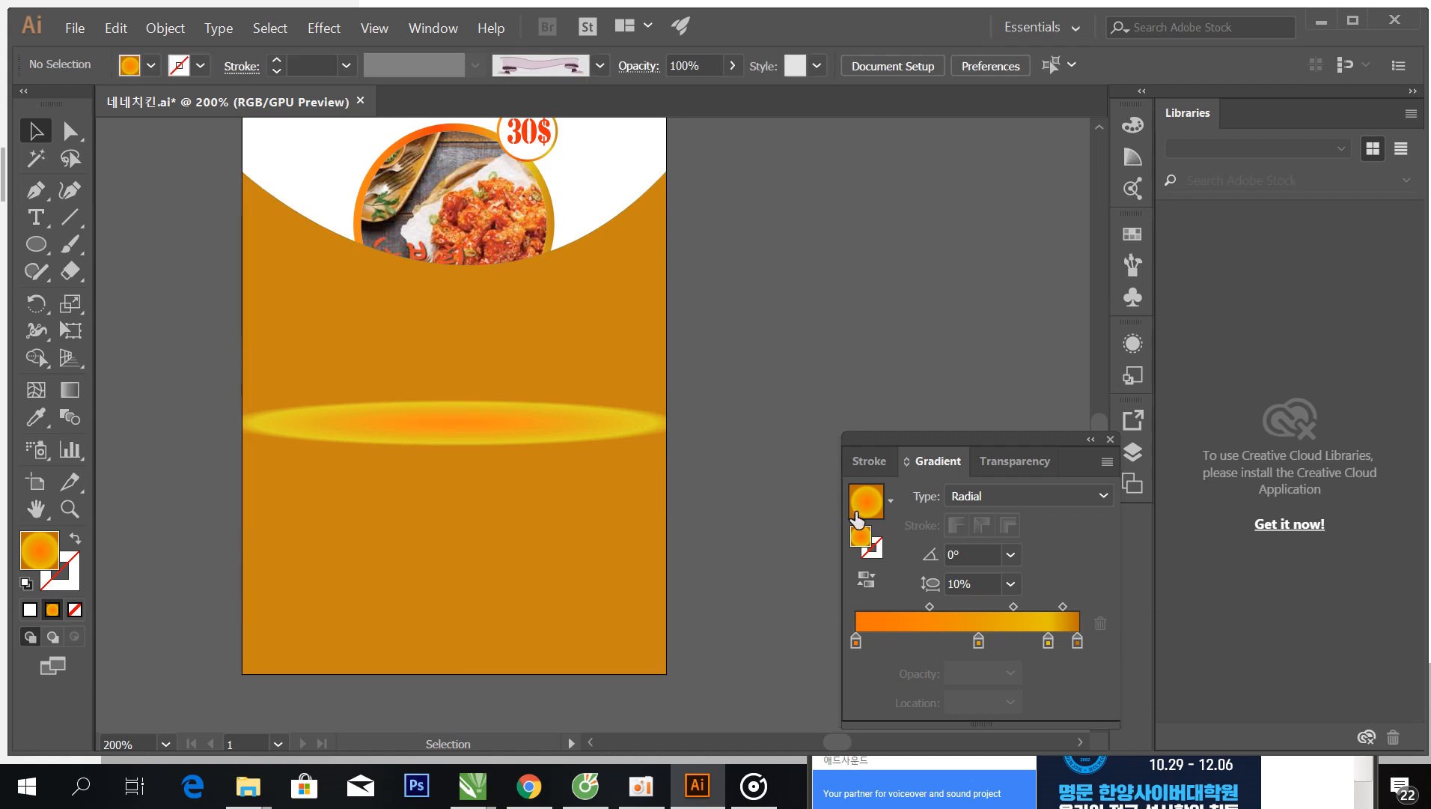
Step: With nothing selected, set the stroke colour to a golden yellow with a hue of 48°
{"action": "left_click", "coordinate": [878, 548]}
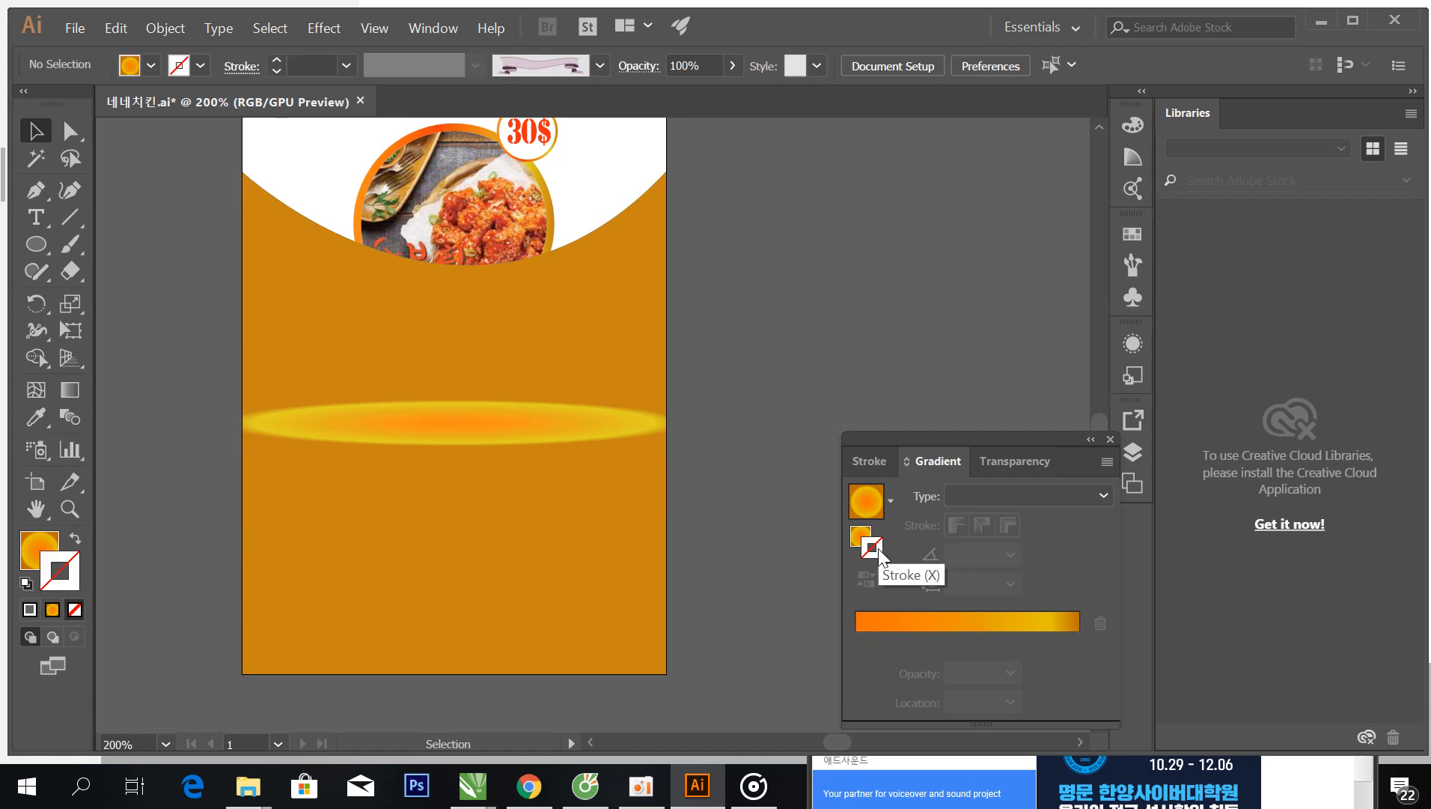
{"action": "double_click", "coordinate": [878, 548]}
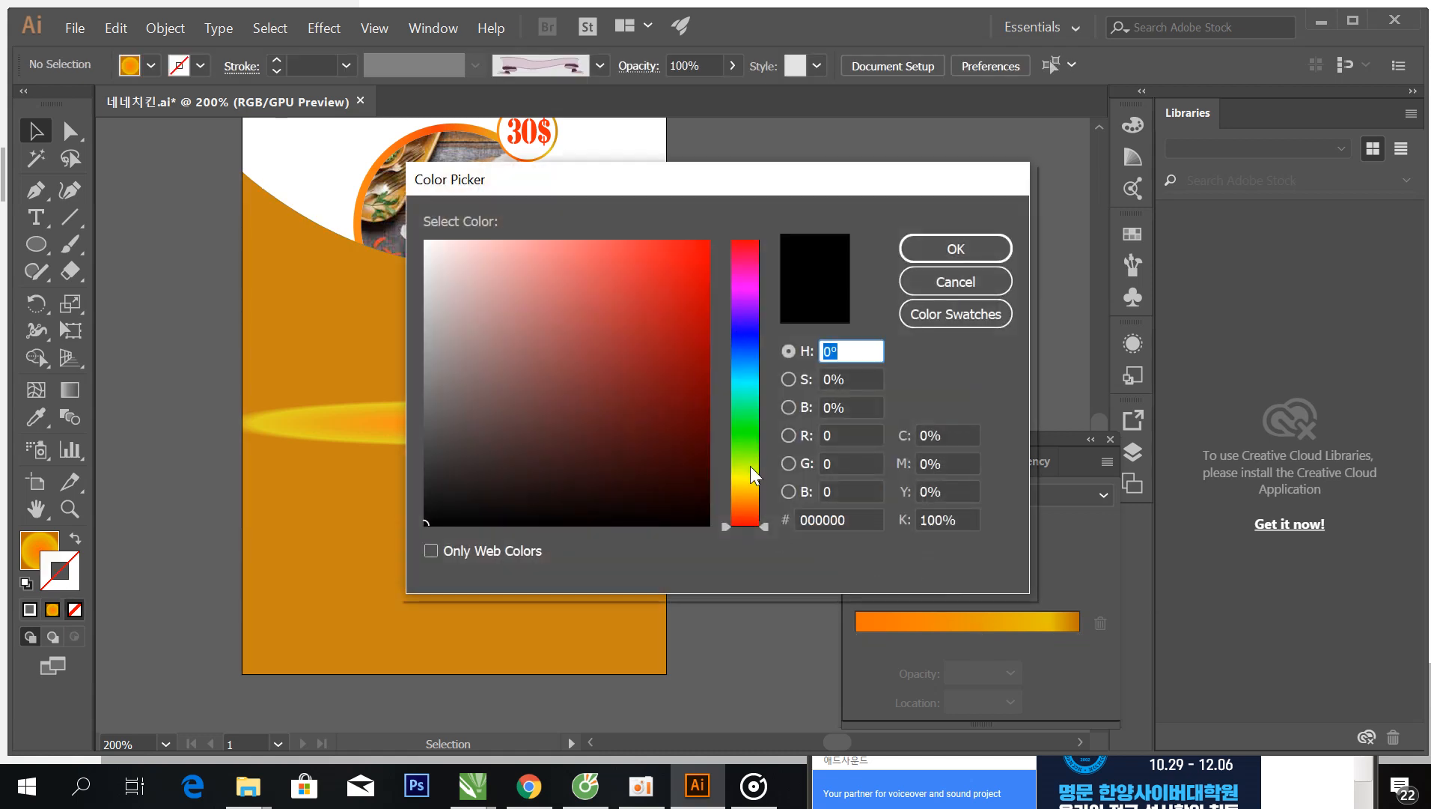
{"action": "left_click", "coordinate": [750, 487]}
{"action": "left_click", "coordinate": [748, 512]}
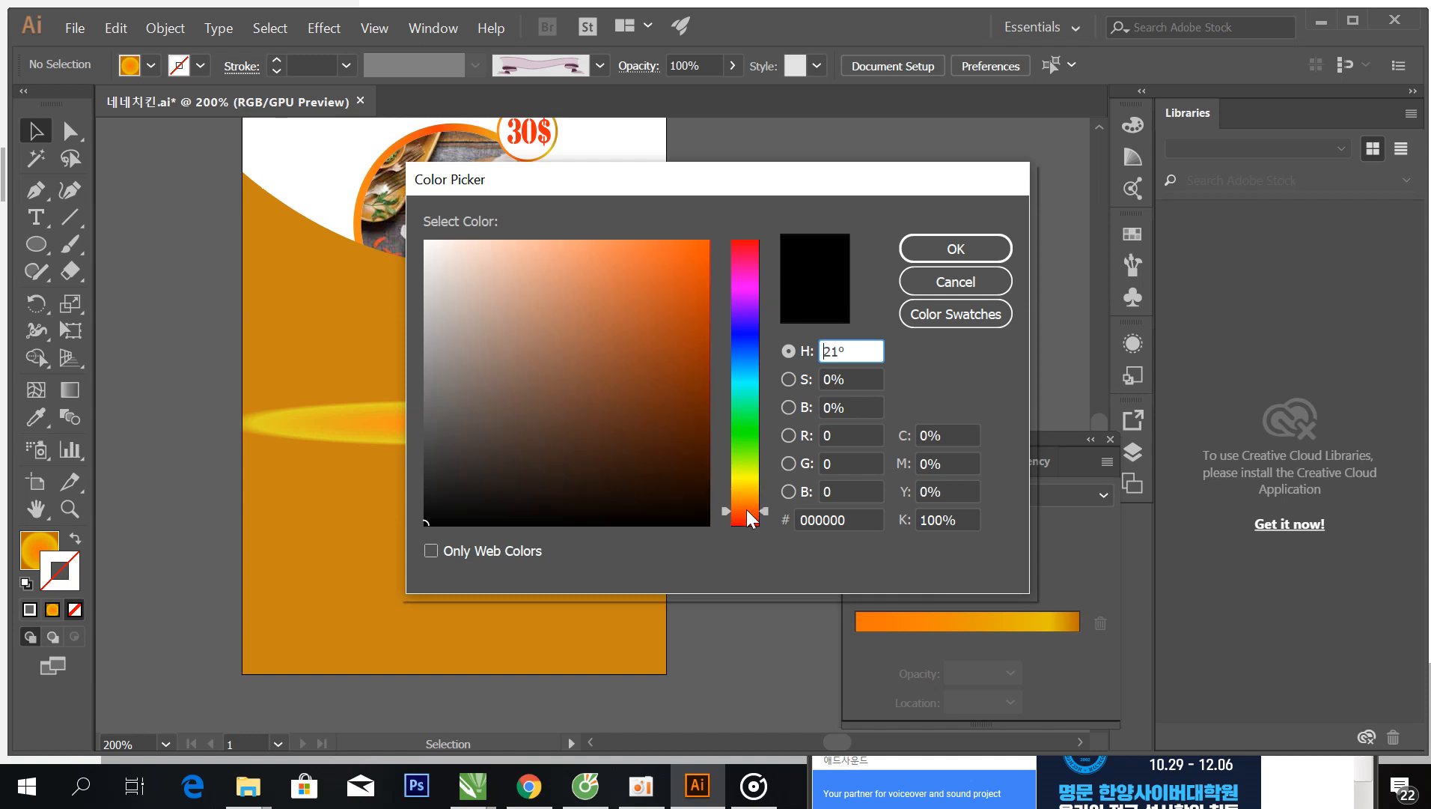
{"action": "left_click", "coordinate": [738, 465]}
{"action": "left_click", "coordinate": [744, 487]}
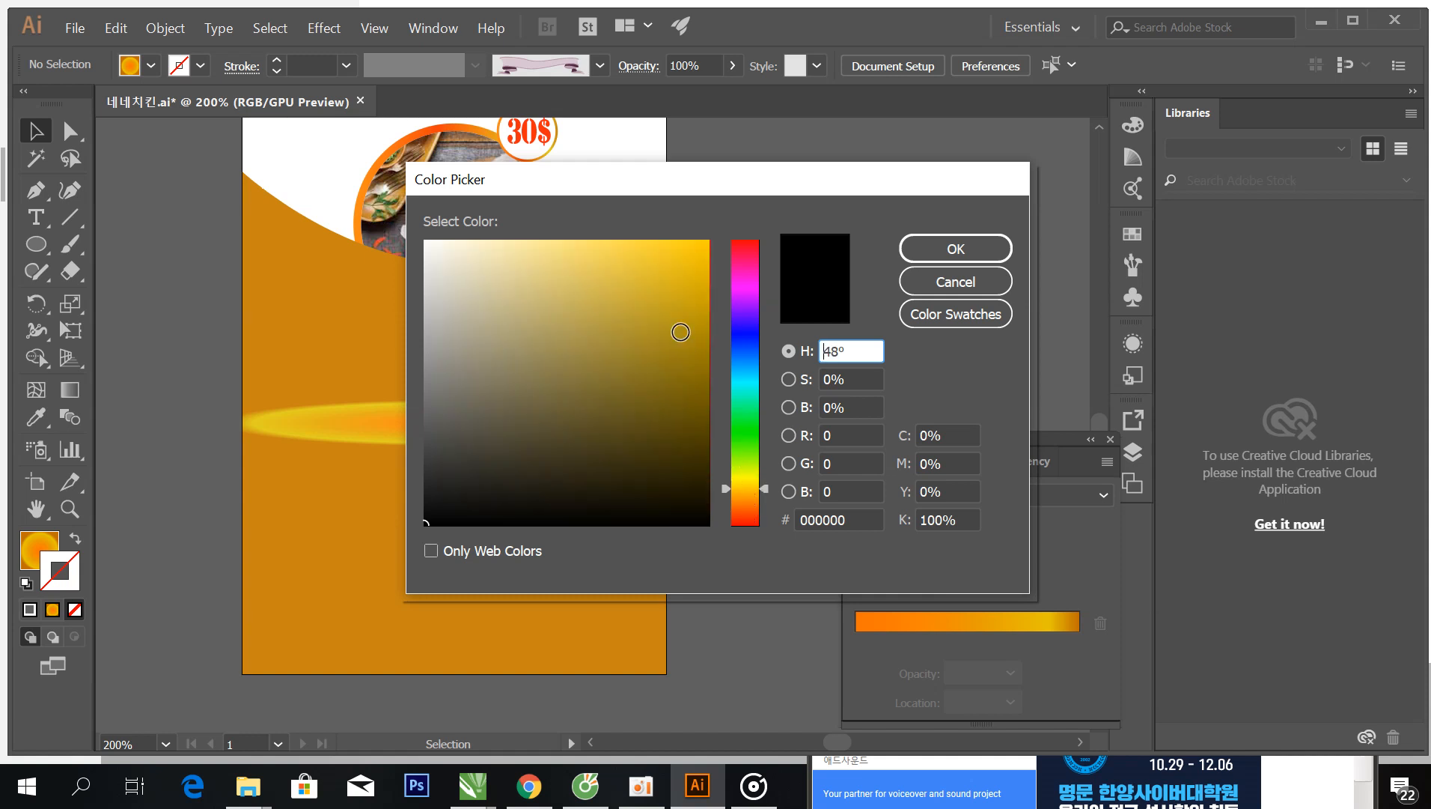
{"action": "left_click", "coordinate": [649, 259]}
{"action": "left_click", "coordinate": [916, 247]}
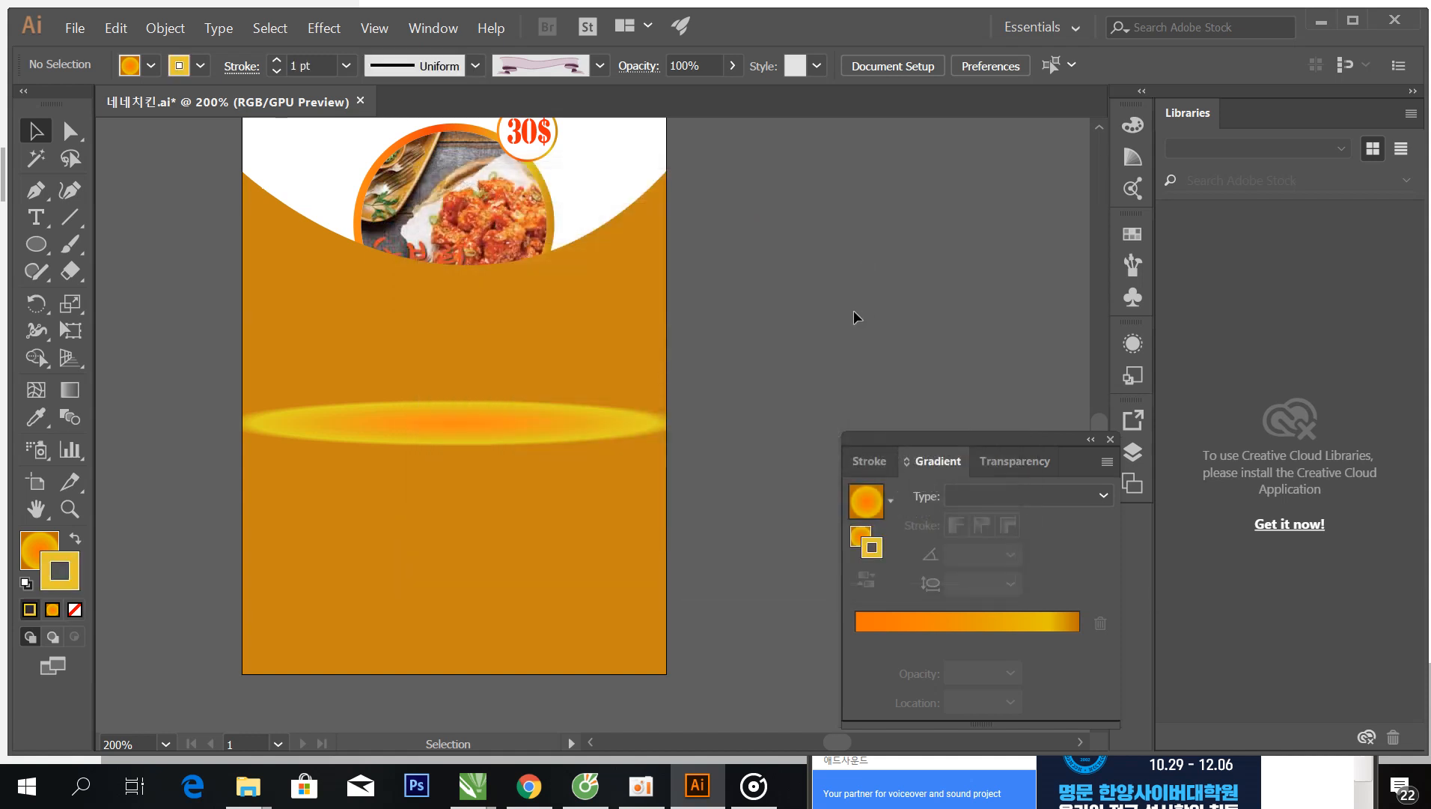
Step: Apply the radial Gold Dust gradient to the curved shape's stroke with a 40% aspect ratio
{"action": "left_click", "coordinate": [584, 352]}
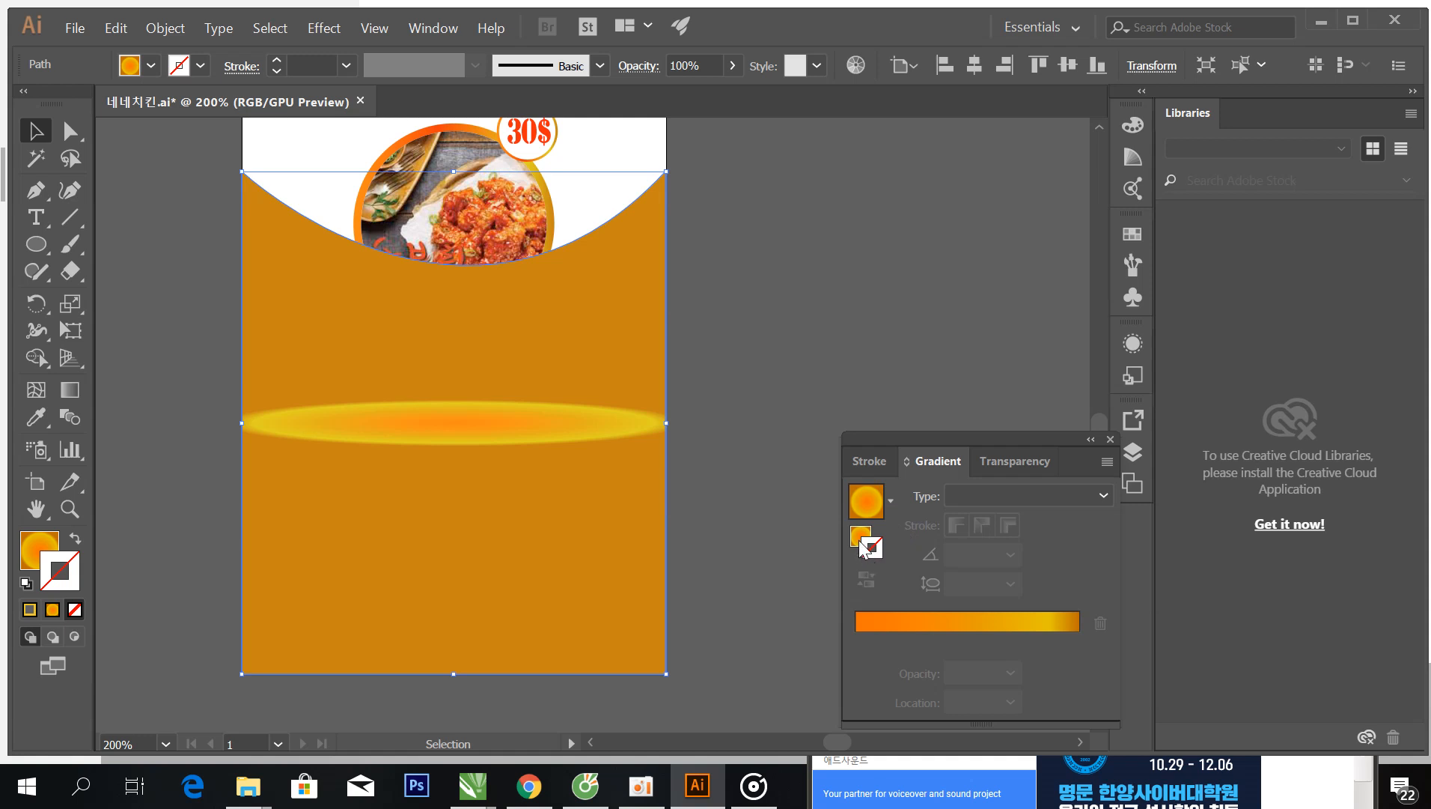
{"action": "left_click", "coordinate": [890, 500]}
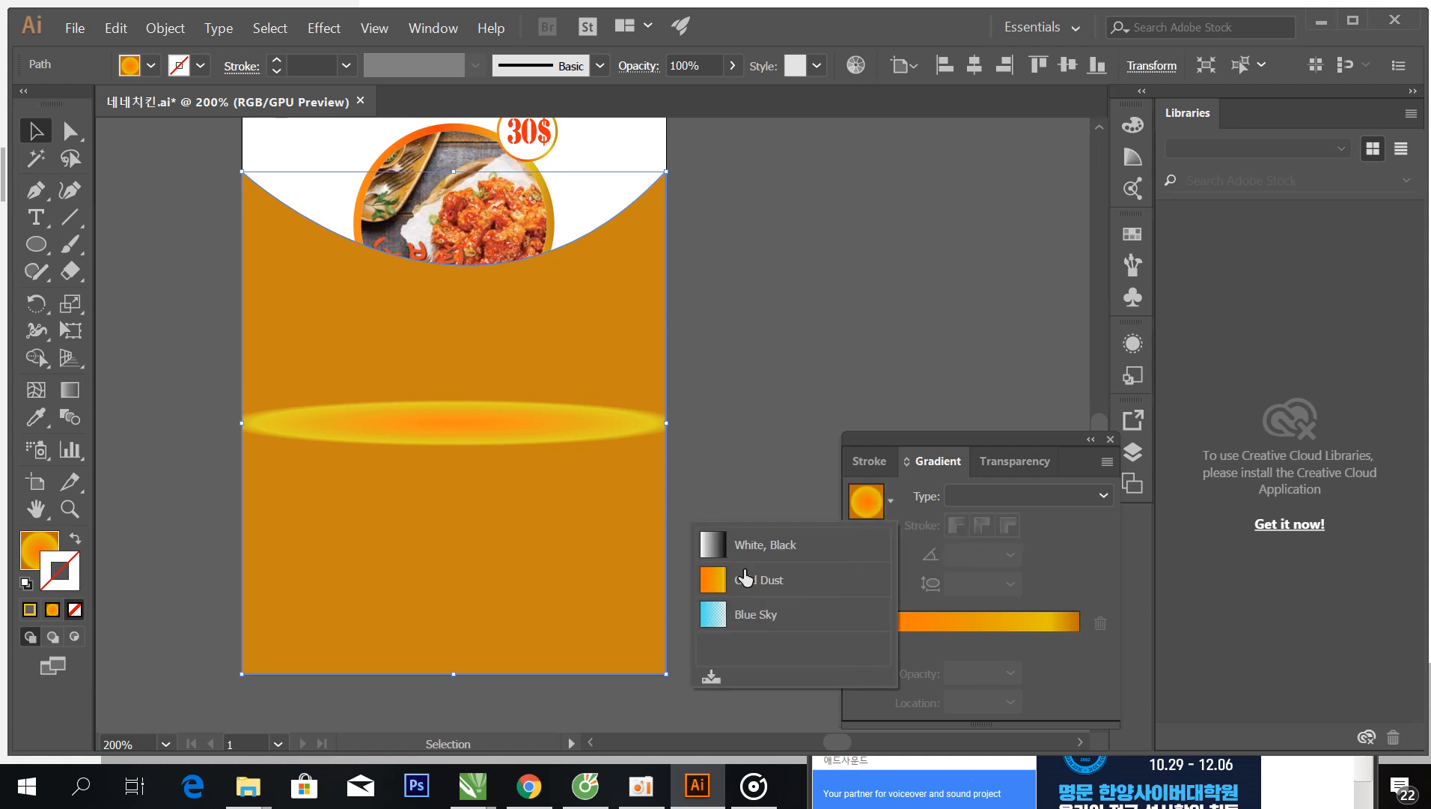
{"action": "left_click", "coordinate": [1007, 583]}
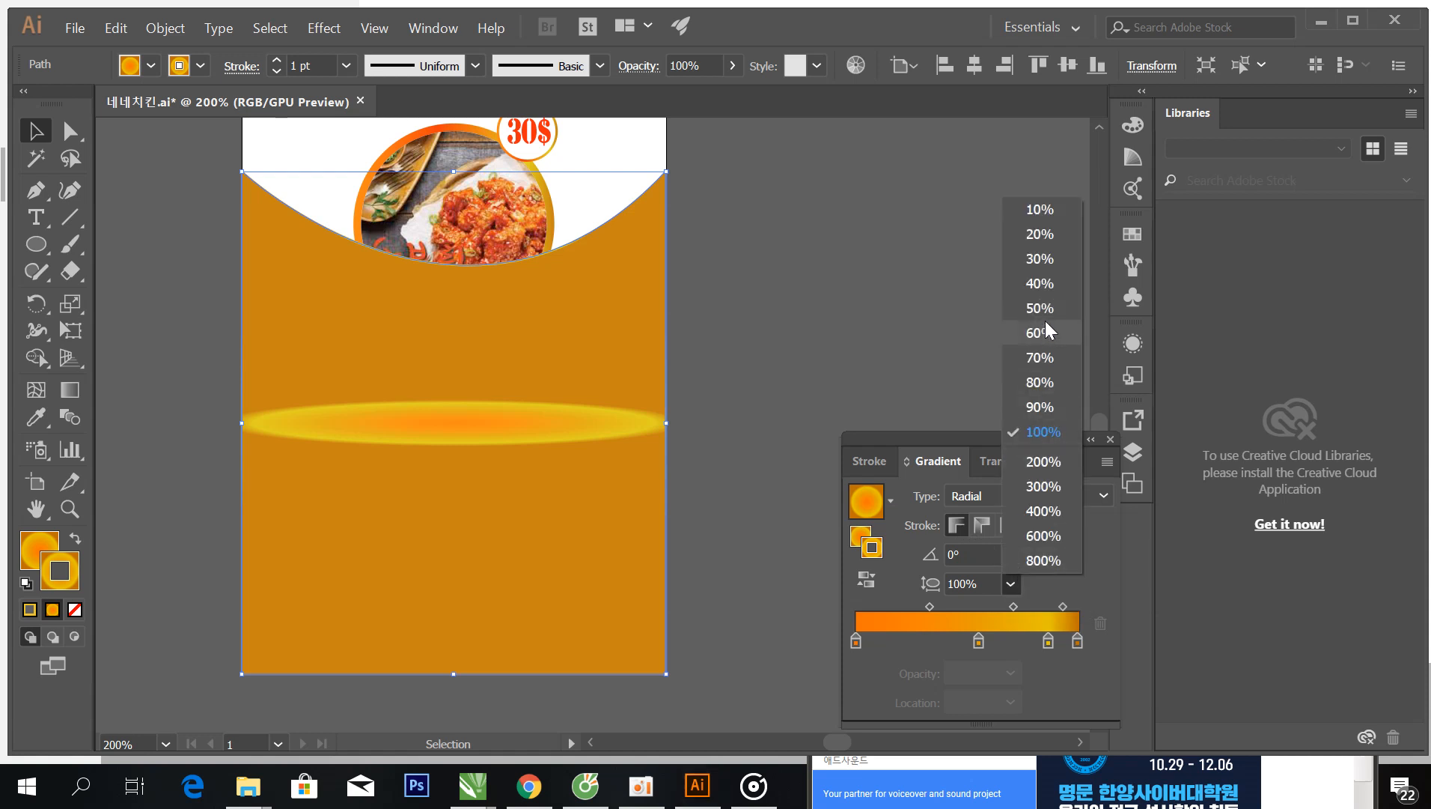
{"action": "left_click", "coordinate": [1041, 283]}
{"action": "left_click", "coordinate": [862, 378]}
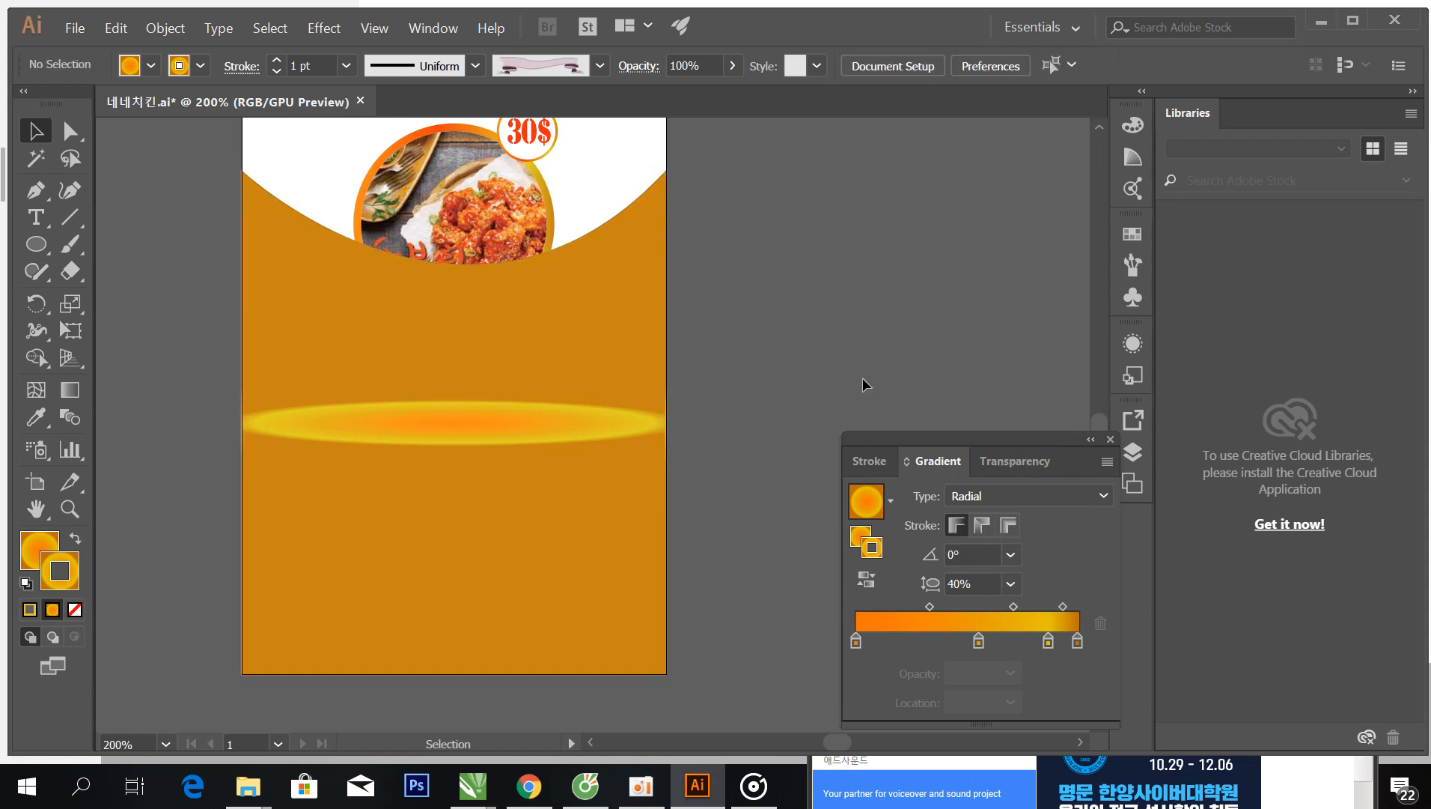
Step: Arrange the curved shape behind the round chicken photo and change its fill to red
{"action": "scroll", "coordinate": [480, 405], "scroll_direction": "up", "scroll_amount": 1}
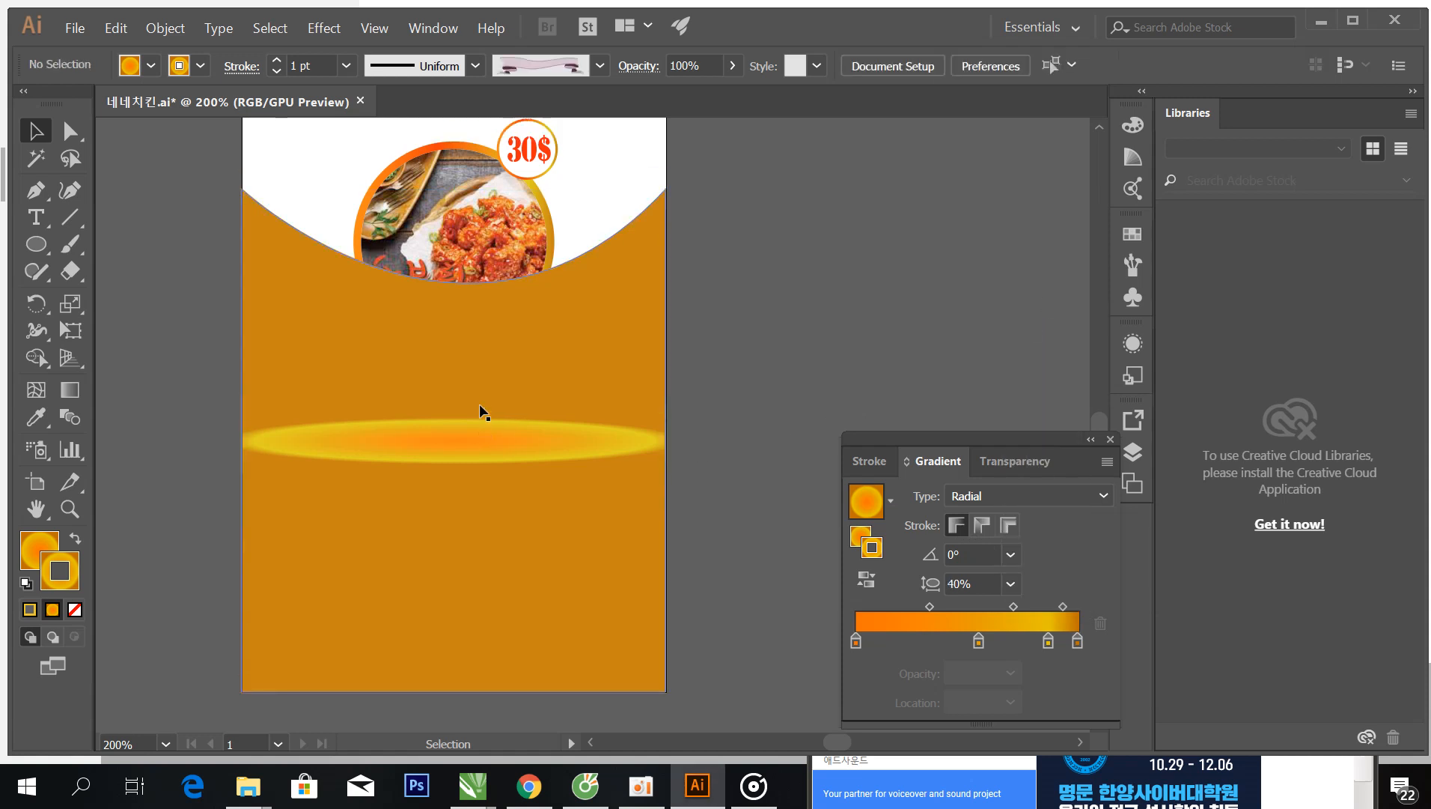
{"action": "left_click", "coordinate": [485, 369]}
{"action": "right_click", "coordinate": [487, 370]}
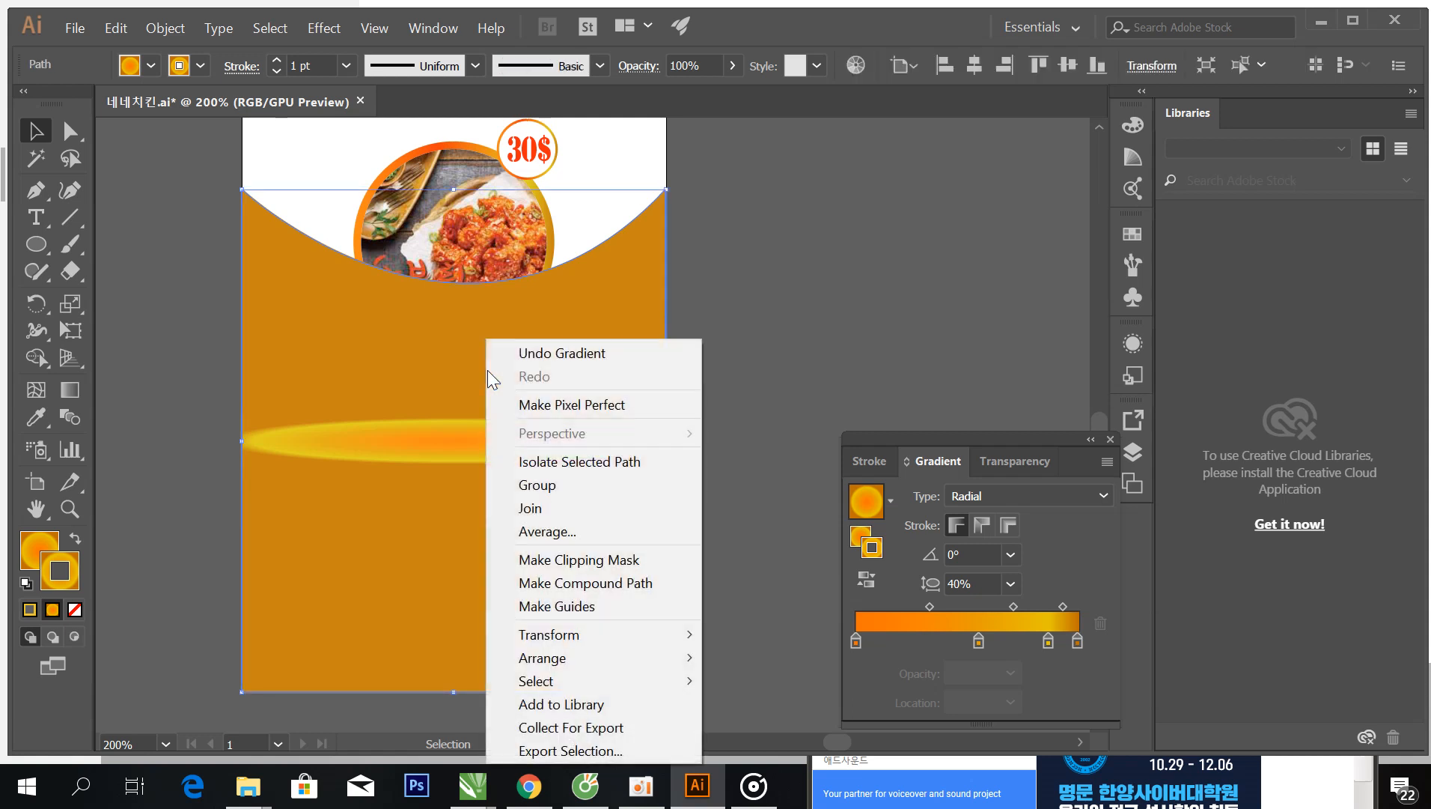
{"action": "mouse_move", "coordinate": [571, 651]}
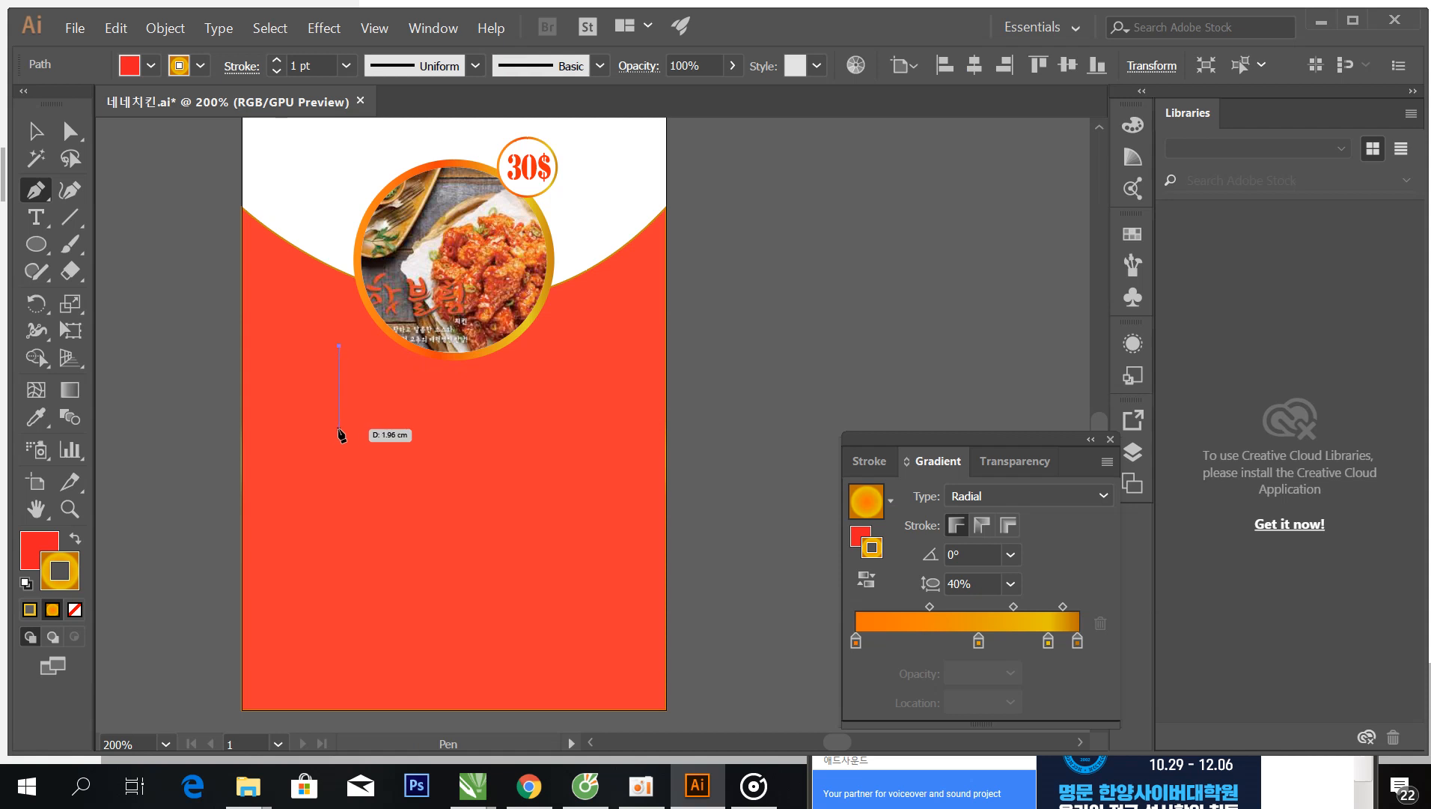
Step: Draw a closed banner with the Pen tool just below the photo, with curved upper and lower edges and a left side about 2 cm tall
{"action": "left_click", "coordinate": [339, 428]}
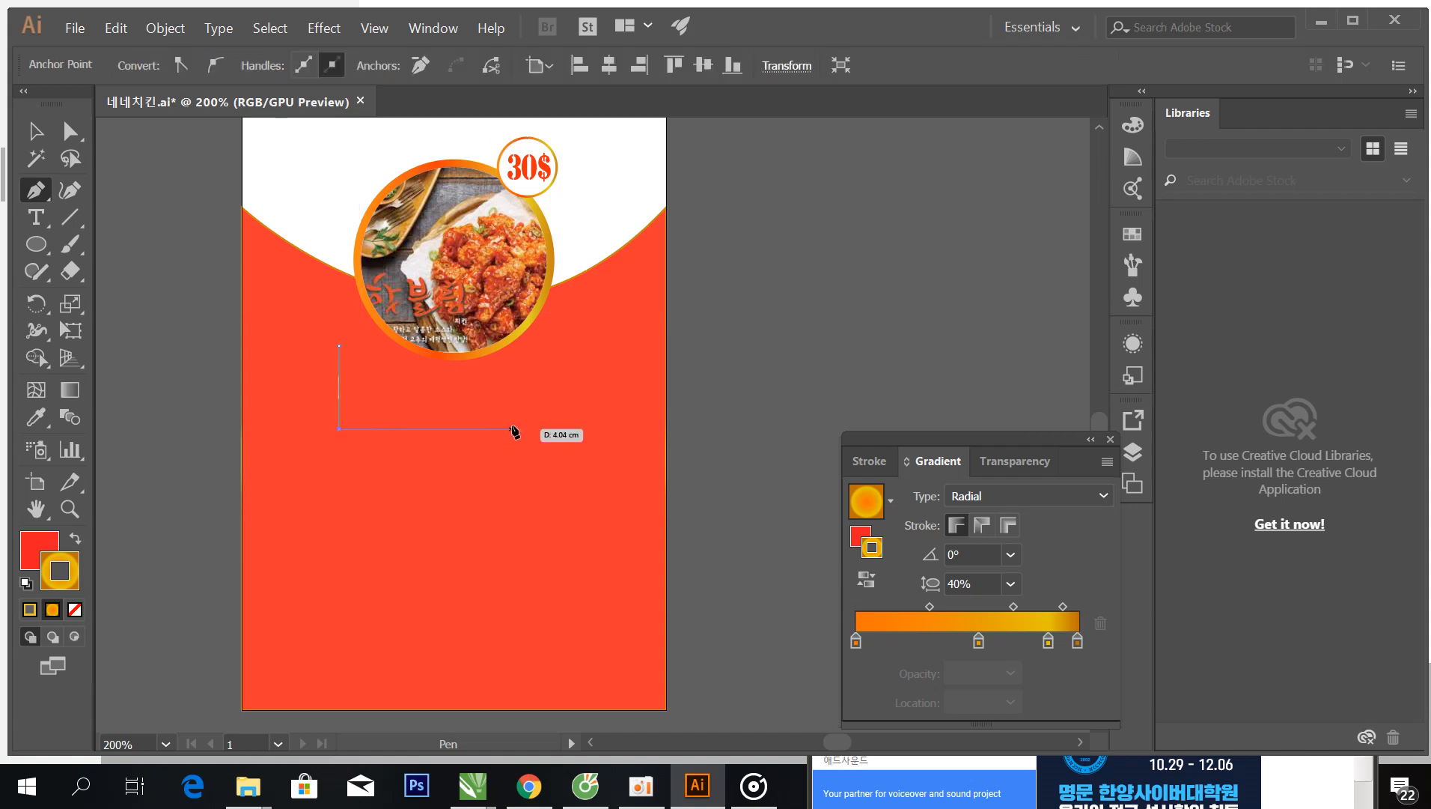
{"action": "left_click_drag", "start_coordinate": [521, 421], "coordinate": [542, 439]}
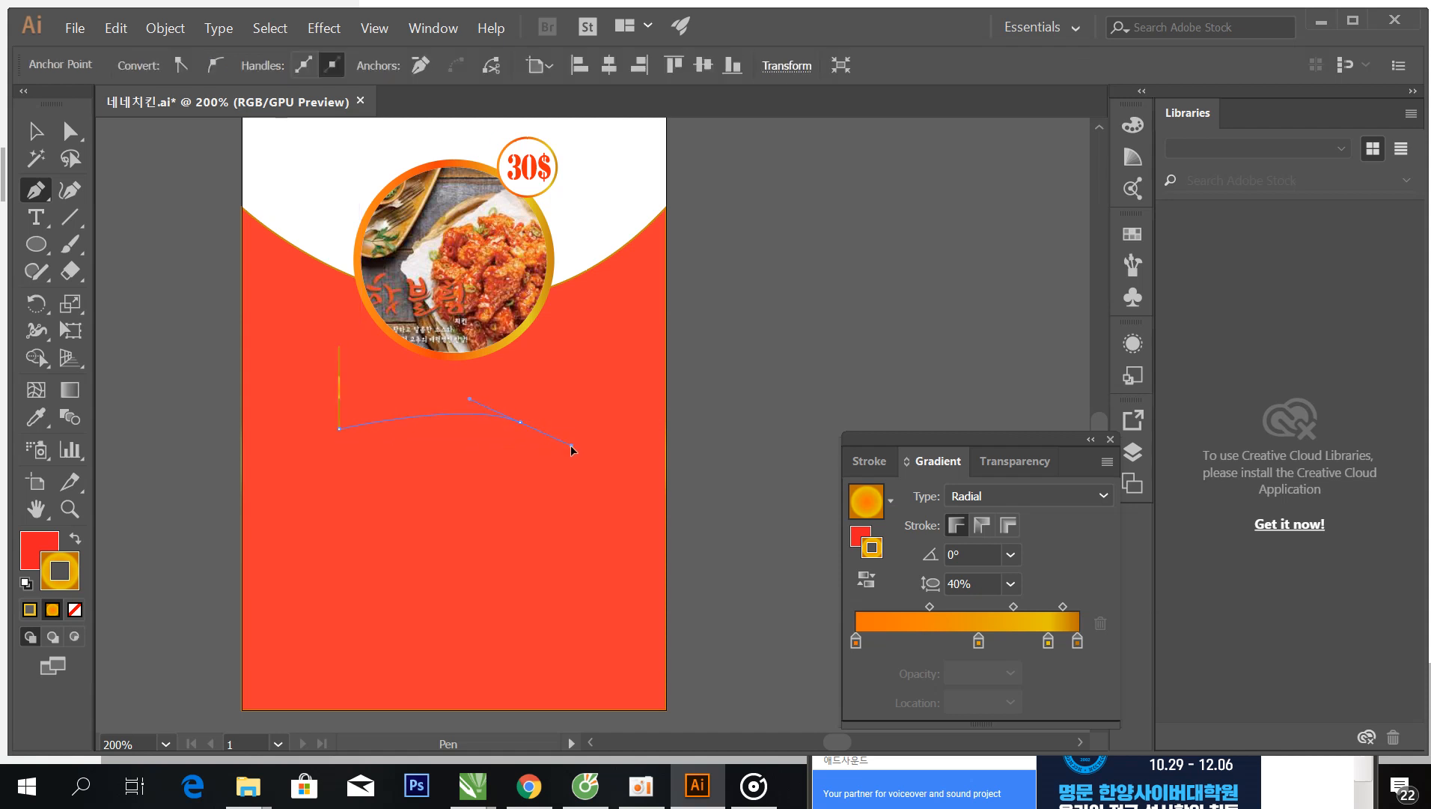
{"action": "mouse_move", "coordinate": [570, 445]}
{"action": "left_mouse_down"}
{"action": "mouse_move", "coordinate": [534, 438]}
{"action": "mouse_move", "coordinate": [562, 453]}
{"action": "left_mouse_up"}
{"action": "left_click_drag", "start_coordinate": [563, 451], "coordinate": [562, 350]}
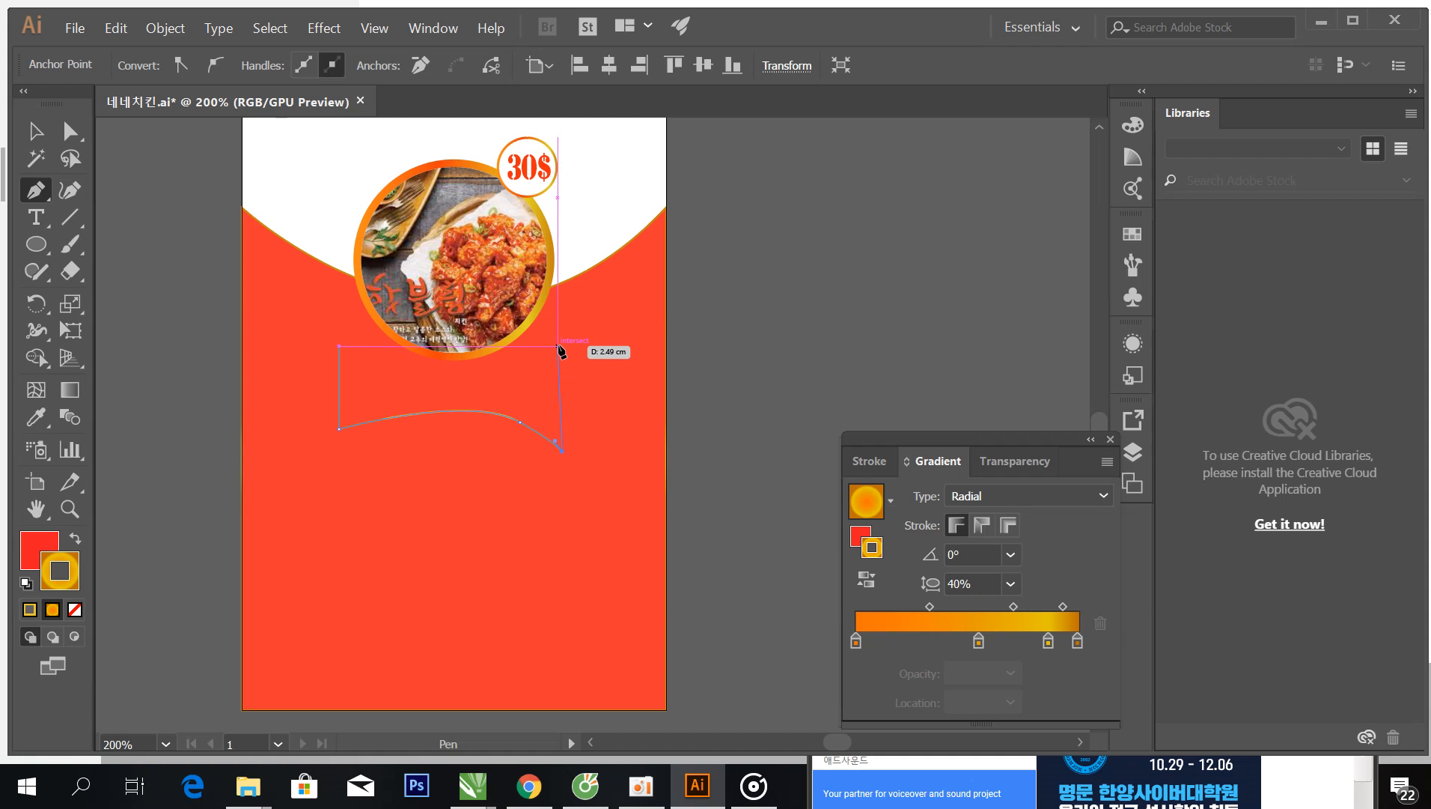
{"action": "left_click", "coordinate": [559, 346]}
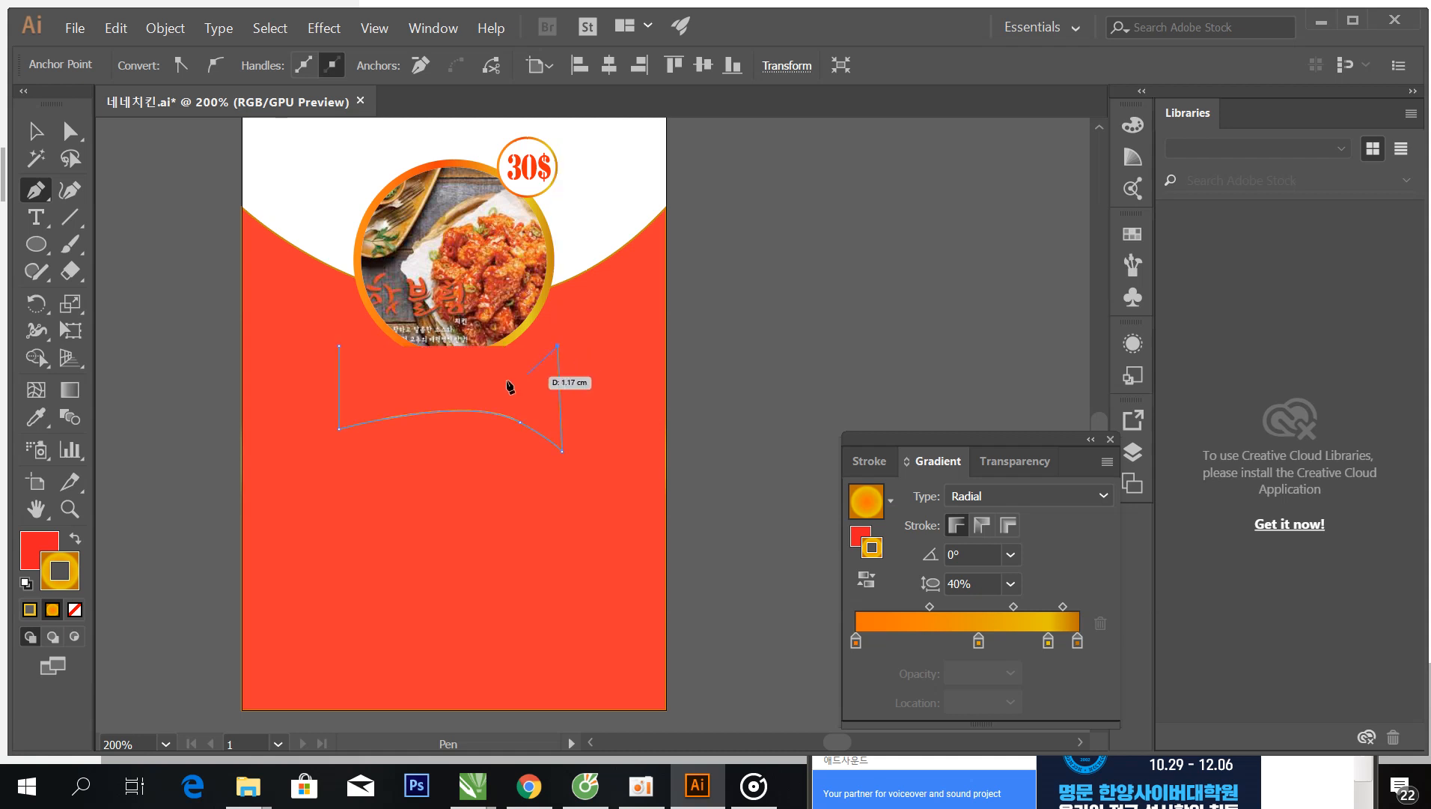
{"action": "left_click_drag", "start_coordinate": [339, 346], "coordinate": [327, 318]}
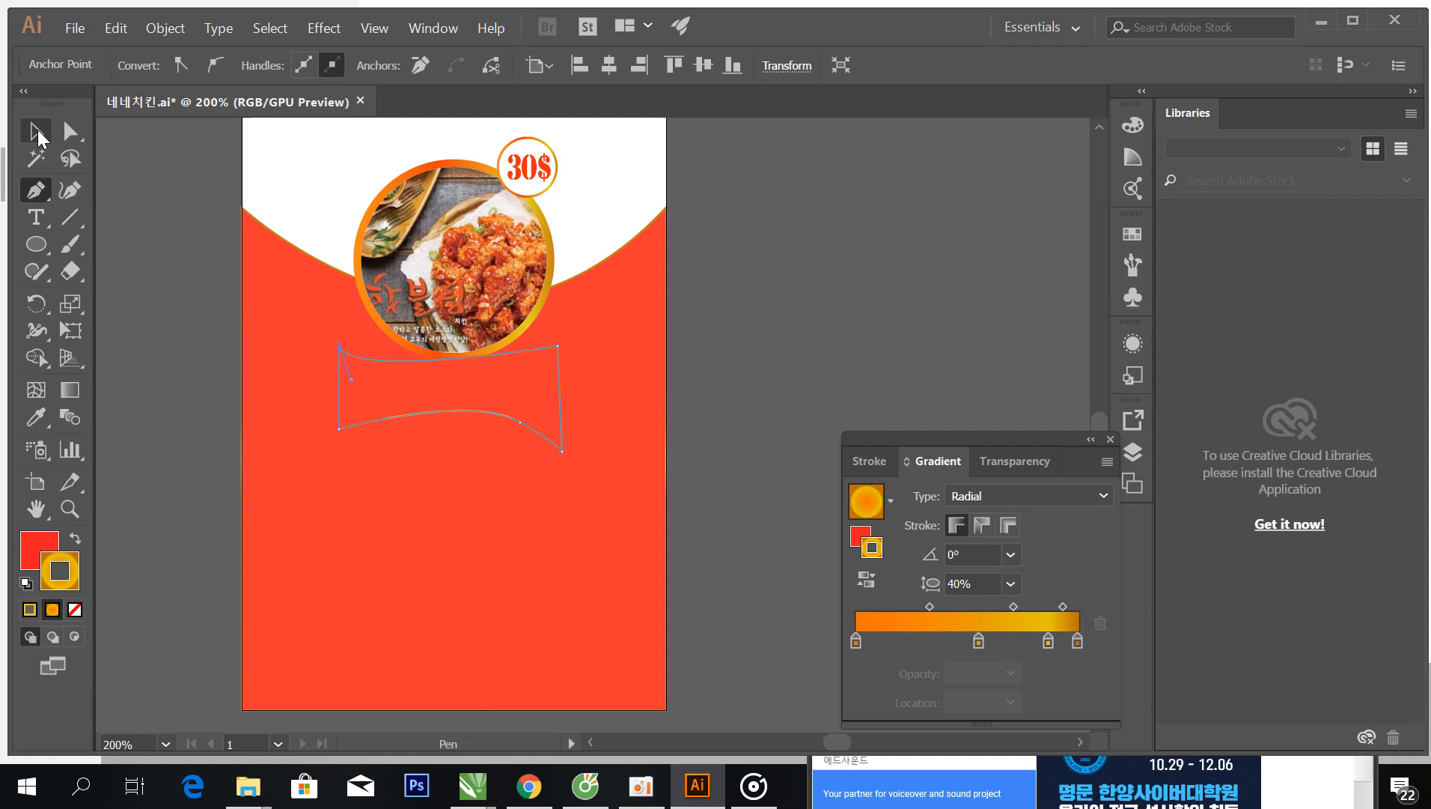
{"action": "key", "text": "v"}
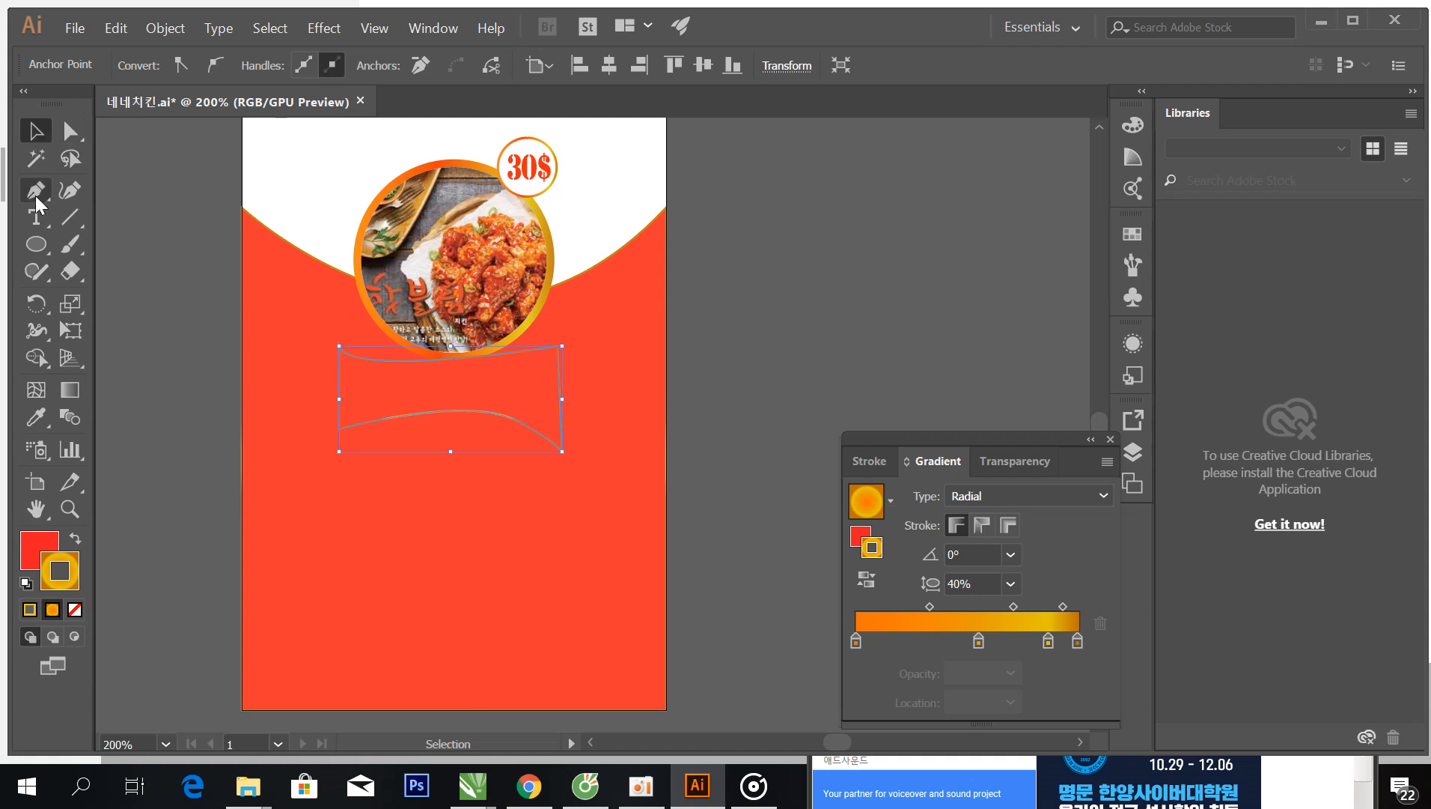
{"action": "left_click", "coordinate": [39, 247]}
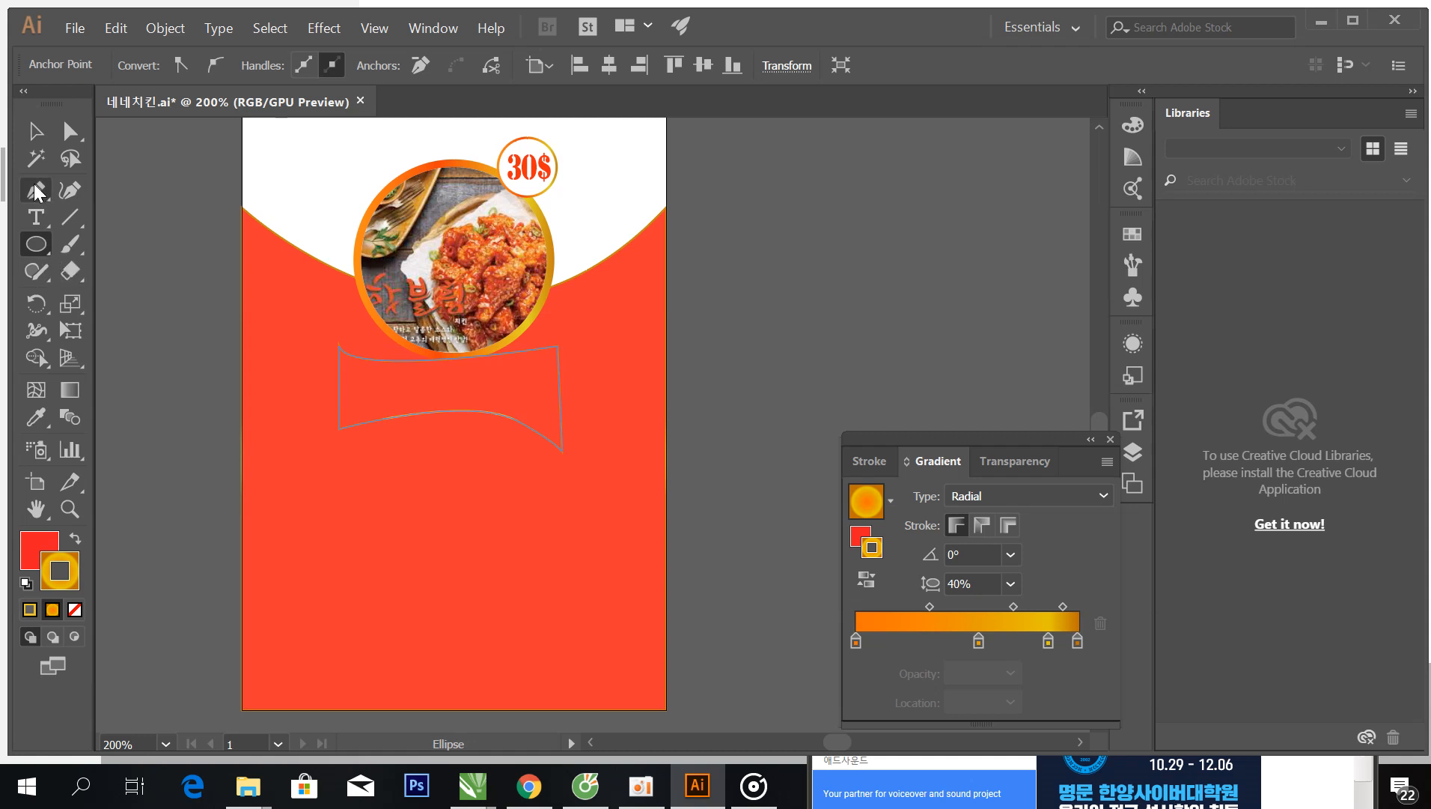
{"action": "left_click", "coordinate": [35, 131]}
{"action": "double_click", "coordinate": [35, 131]}
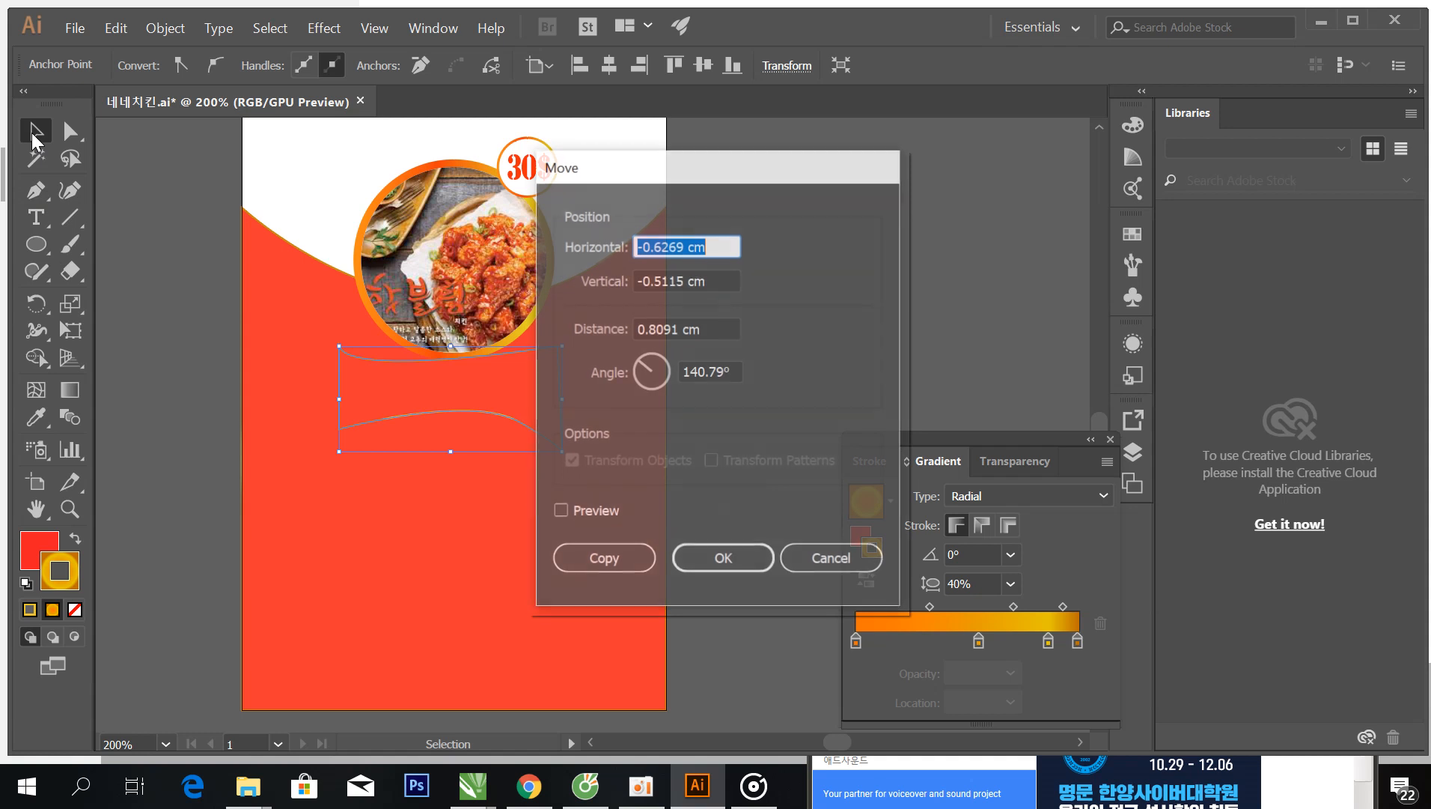
{"action": "left_click", "coordinate": [812, 563]}
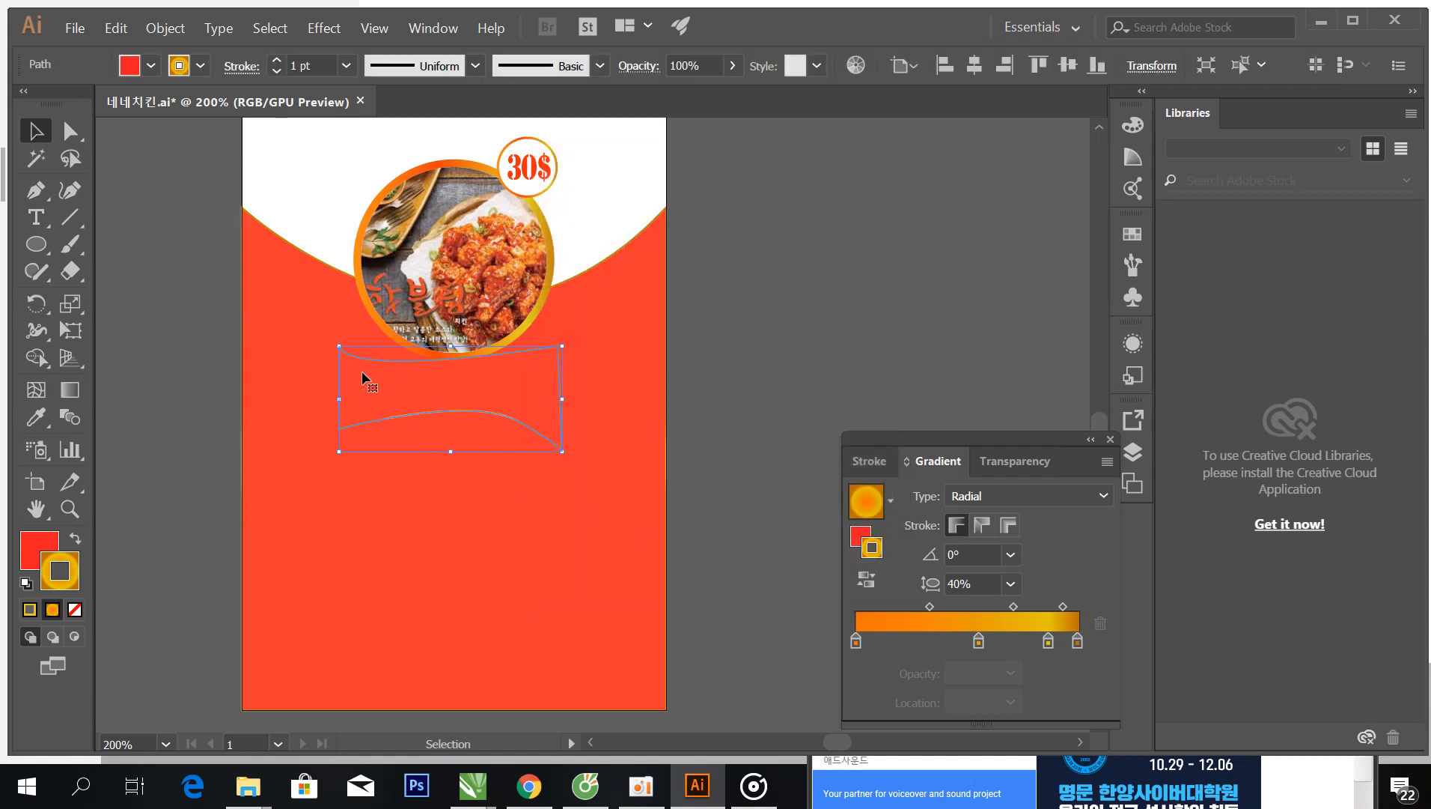
Step: Fill the banner shape below the photo with white and deselect it
{"action": "left_click", "coordinate": [152, 63]}
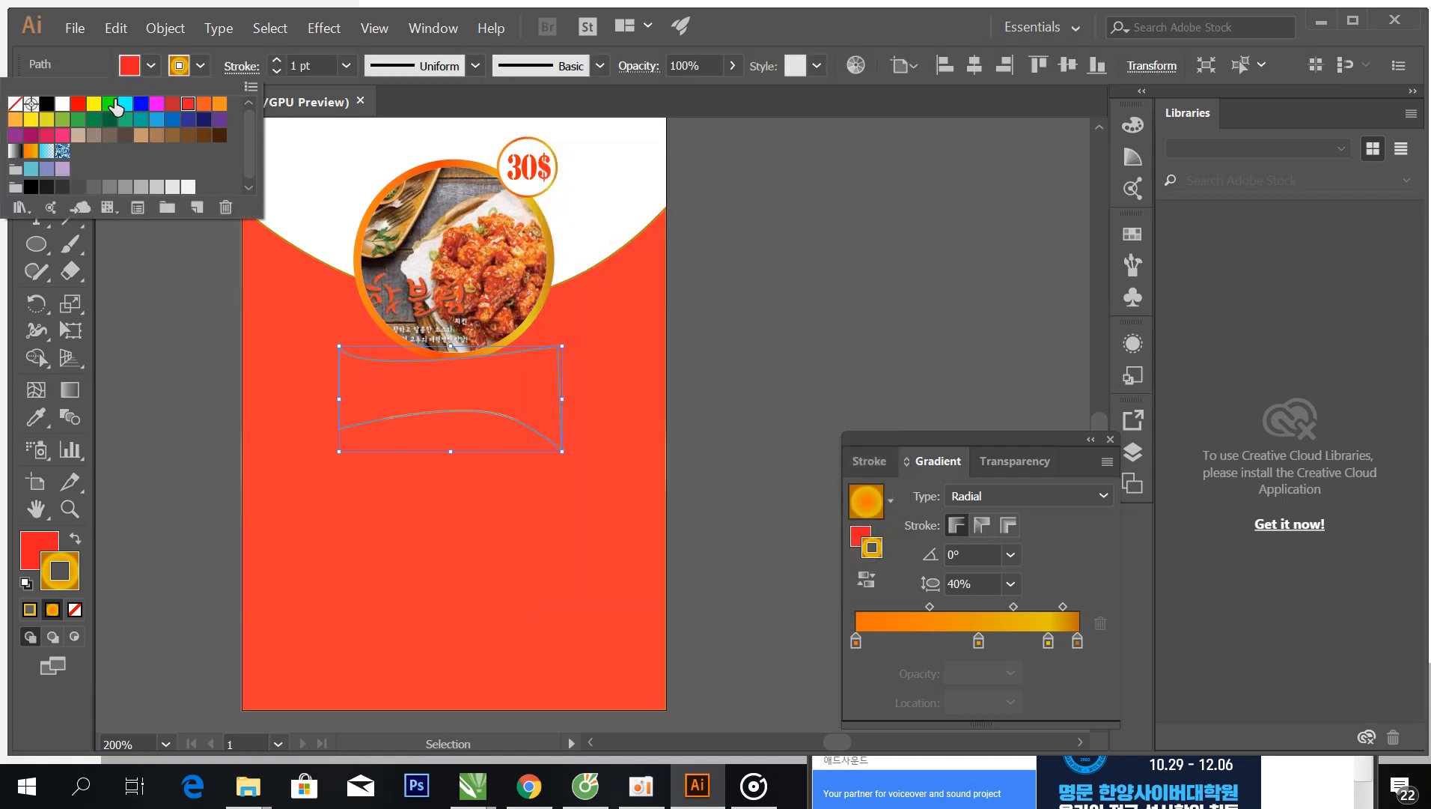
{"action": "left_click", "coordinate": [63, 107]}
{"action": "left_click", "coordinate": [197, 317]}
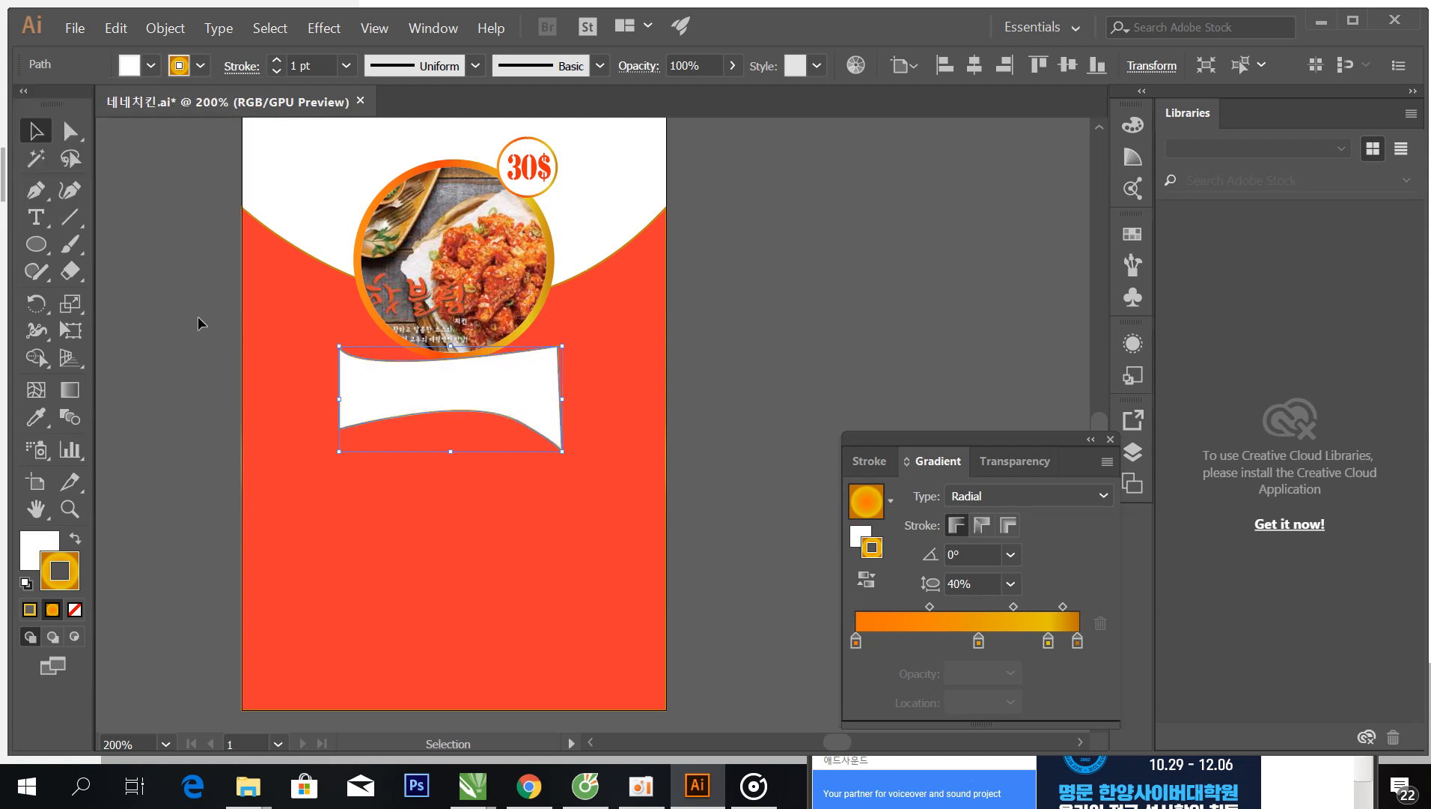
{"action": "left_click", "coordinate": [198, 317]}
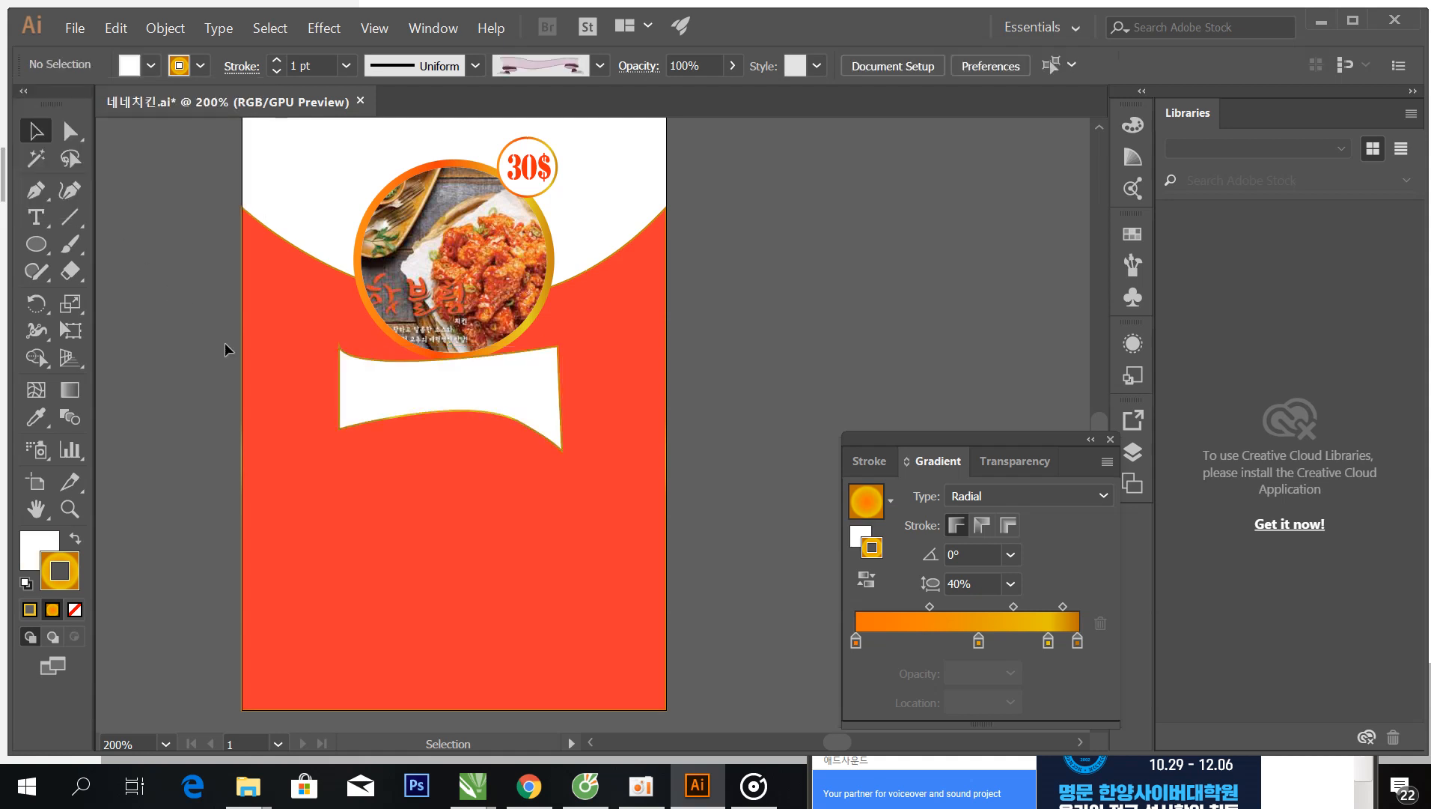
Step: Nudge the white banner slightly up and to the right so it overlaps the lower edge of the photo ring
{"action": "left_click", "coordinate": [460, 405]}
{"action": "key", "text": "Up"}
{"action": "key", "text": "Up"}
{"action": "key", "text": "Up"}
{"action": "key", "text": "Up"}
{"action": "key", "text": "Up"}
{"action": "key", "text": "Up"}
{"action": "key", "text": "Up"}
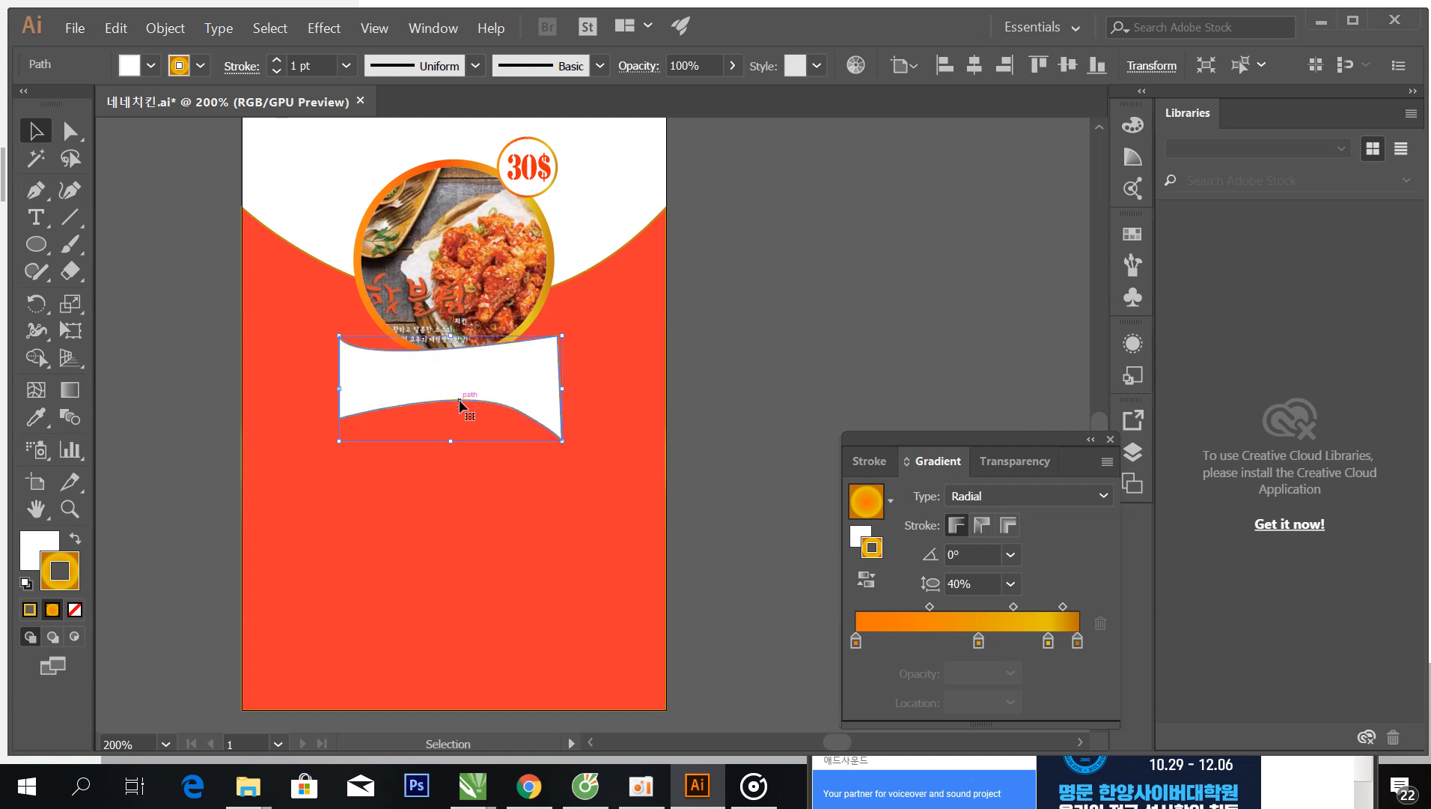
{"action": "key", "text": "Right"}
{"action": "key", "text": "Right"}
{"action": "key", "text": "Right"}
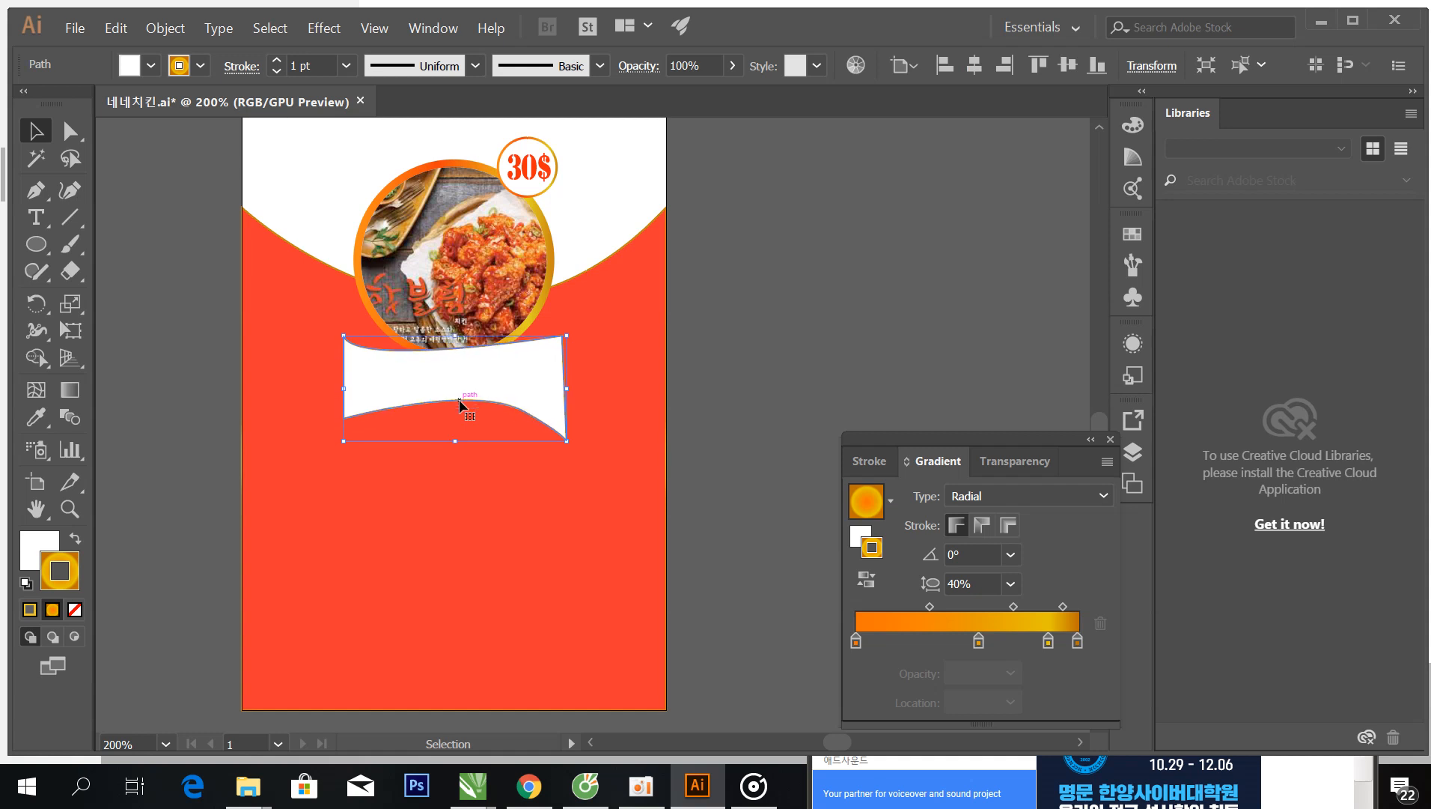
{"action": "left_click", "coordinate": [177, 298]}
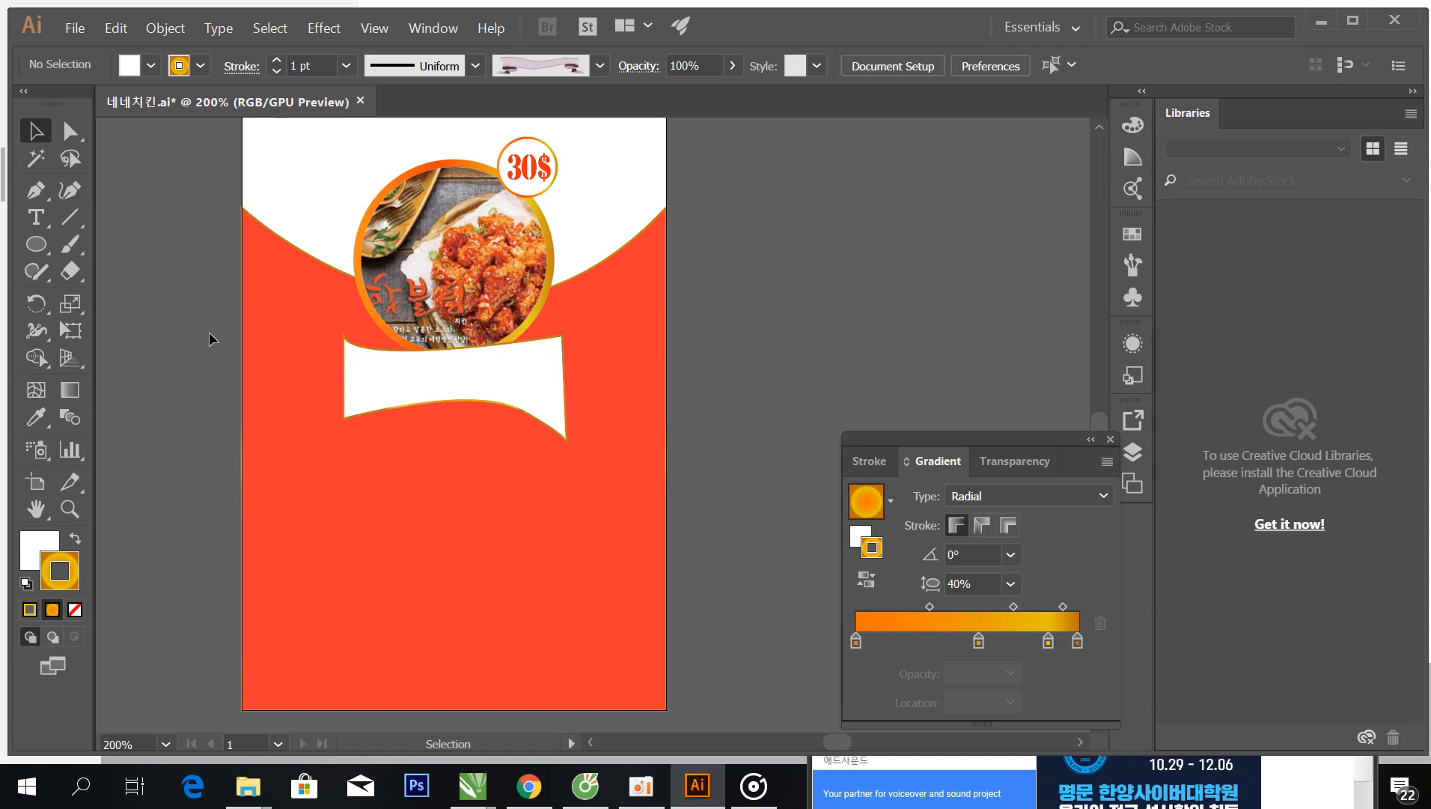
Step: Duplicate the white banner in place and rotate the copy slightly counterclockwise so both outlines show
{"action": "left_click", "coordinate": [355, 376]}
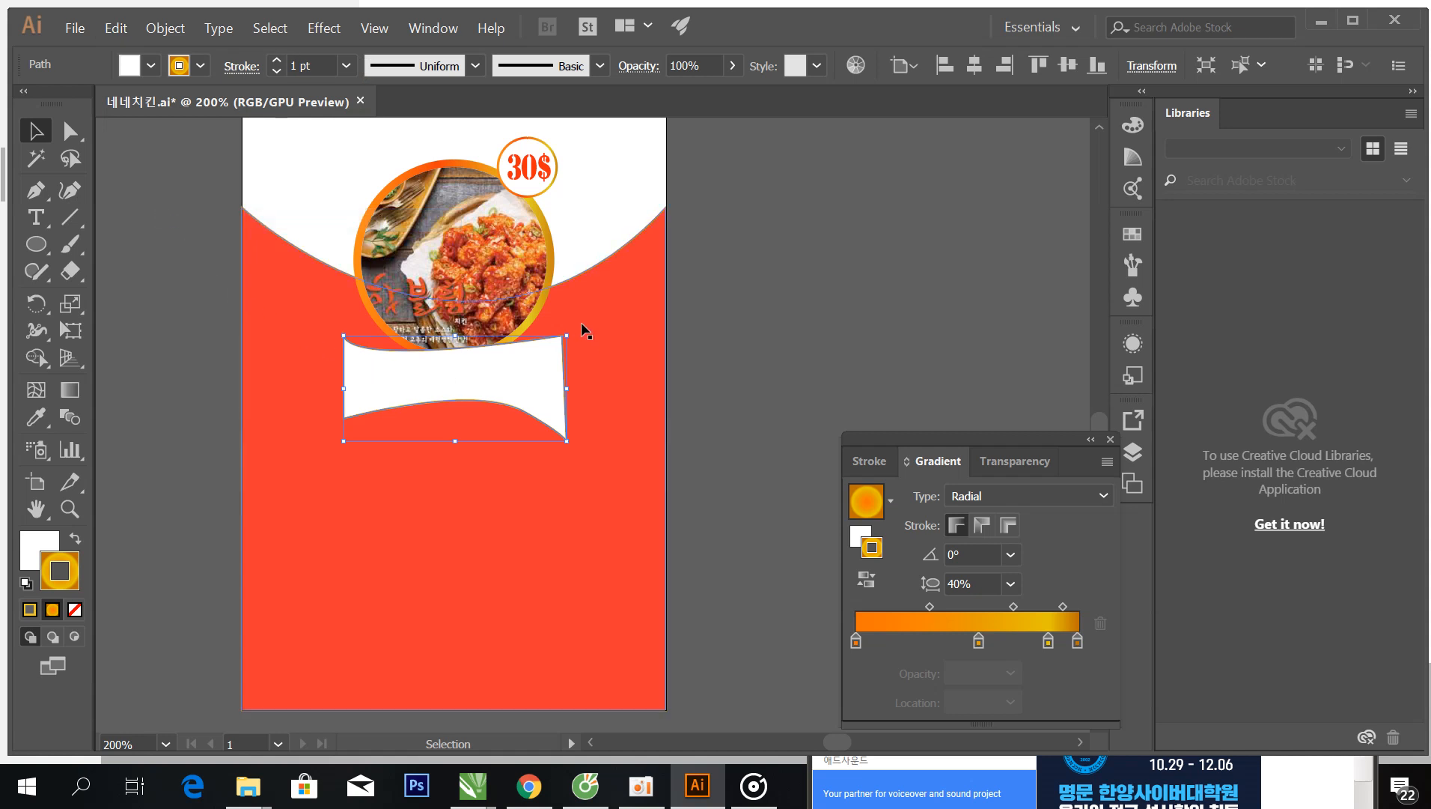
{"action": "left_click_drag", "start_coordinate": [572, 328], "coordinate": [573, 332]}
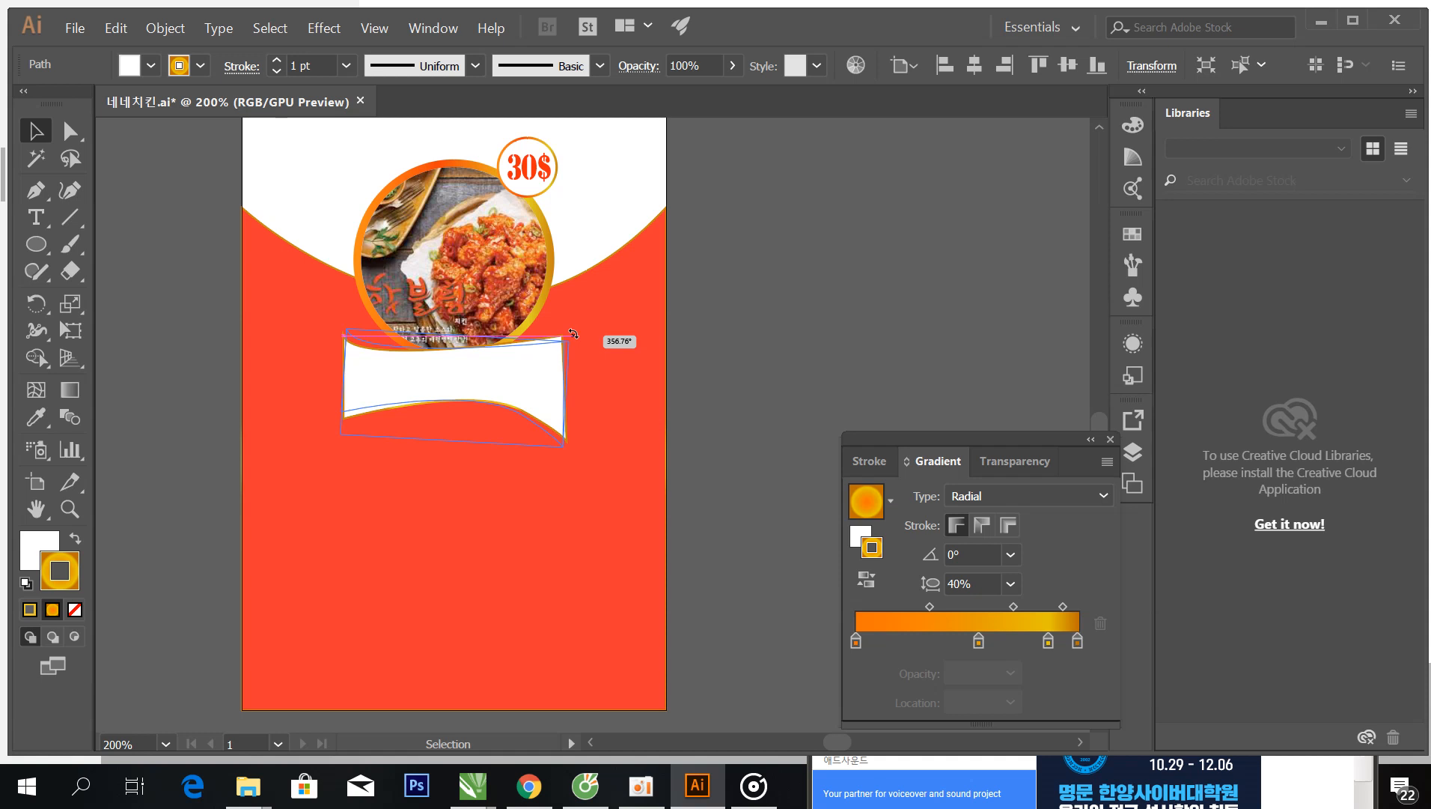
{"action": "left_click_drag", "start_coordinate": [573, 333], "coordinate": [574, 316]}
{"action": "left_click", "coordinate": [691, 371]}
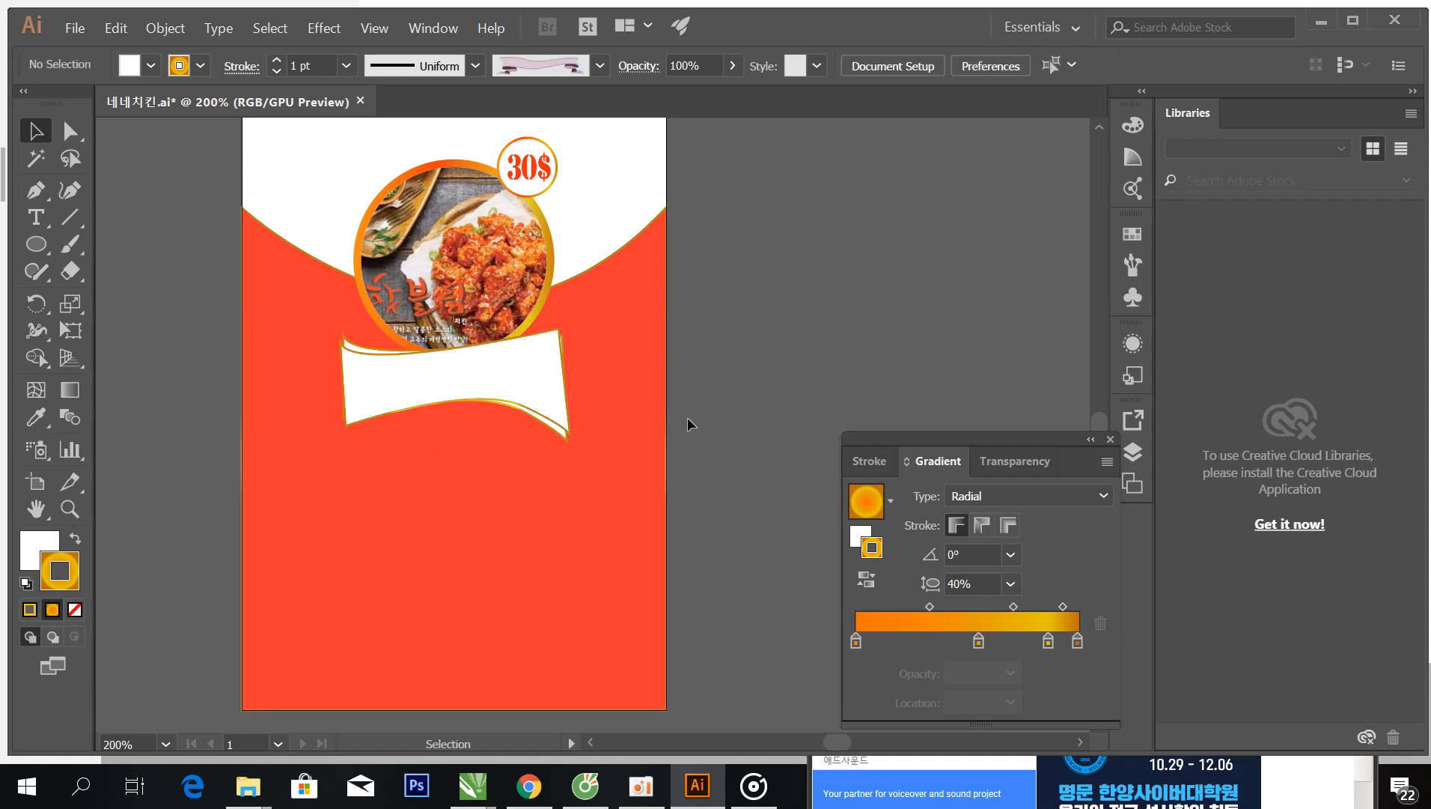
Step: Fill the rear banner copy with yellow so it contrasts with the white banner, and deselect it
{"action": "left_click", "coordinate": [566, 430]}
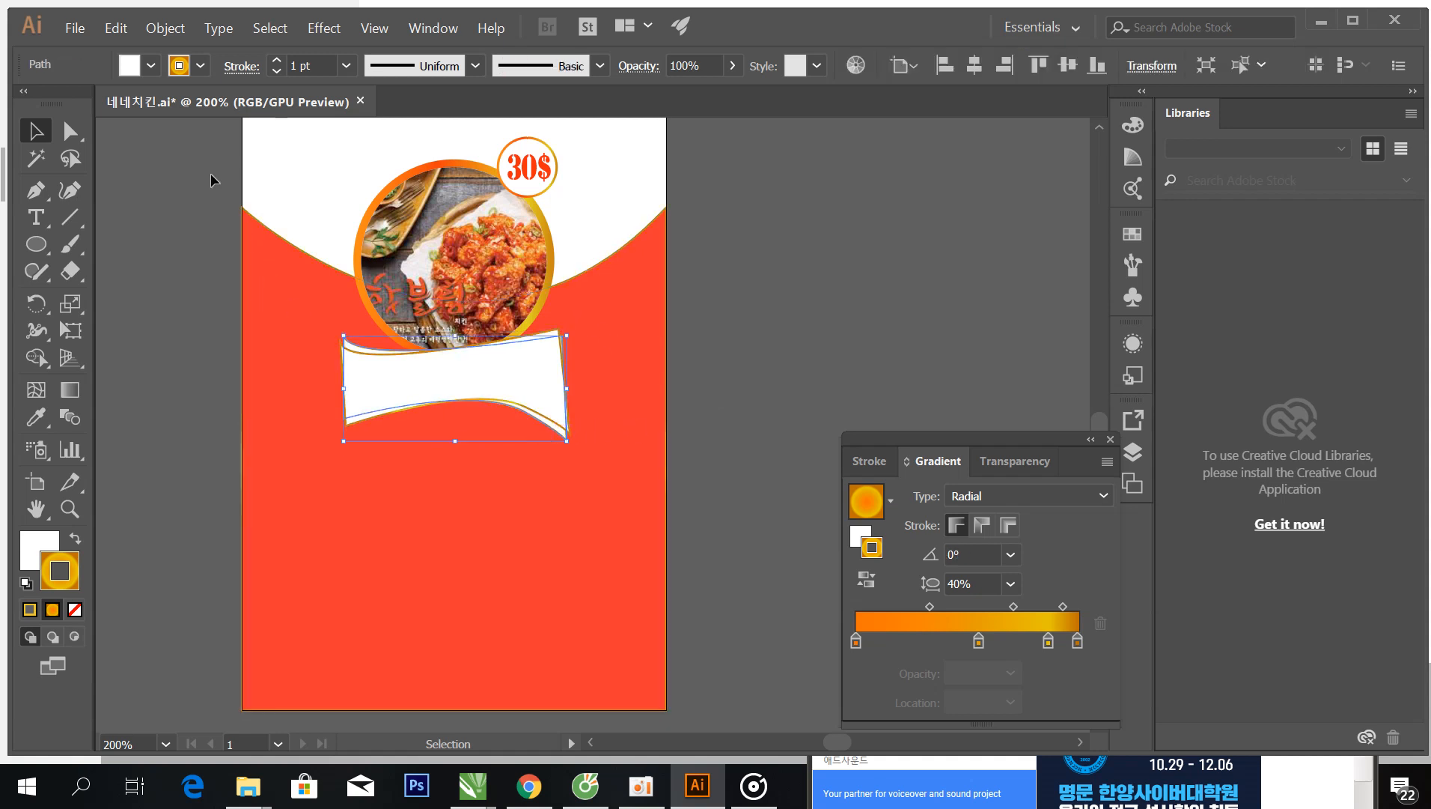
{"action": "left_click", "coordinate": [152, 66]}
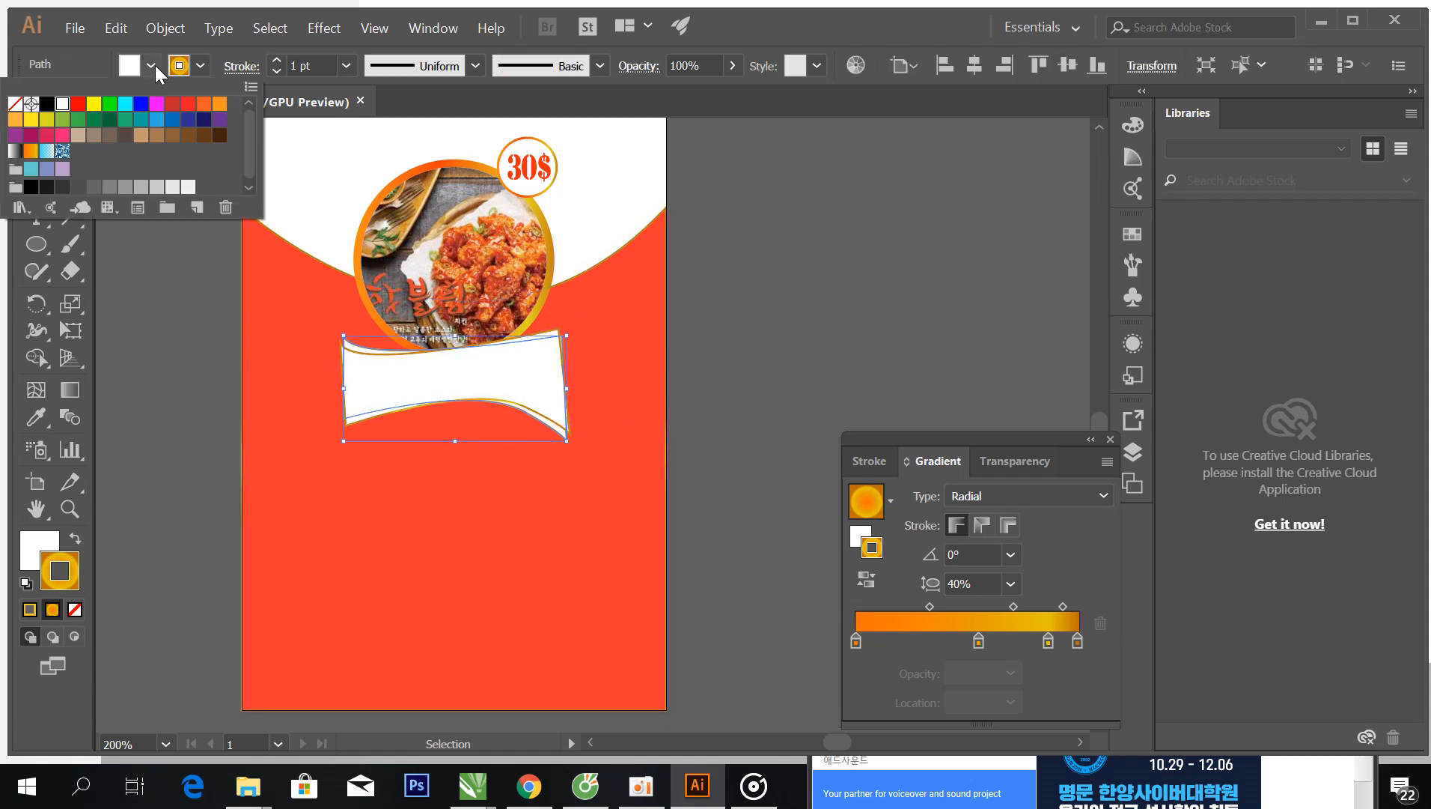
{"action": "left_click", "coordinate": [94, 103]}
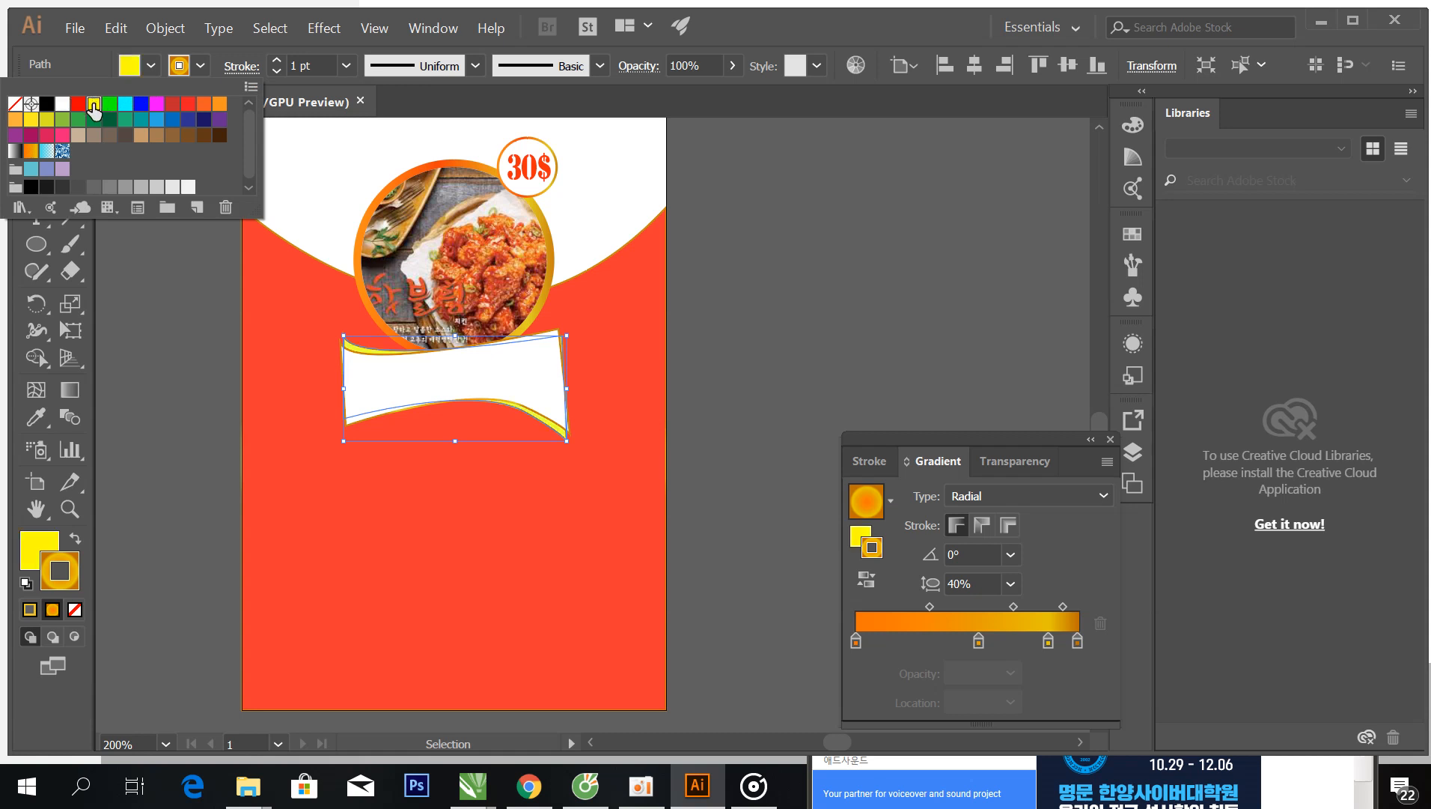
{"action": "left_click", "coordinate": [172, 270]}
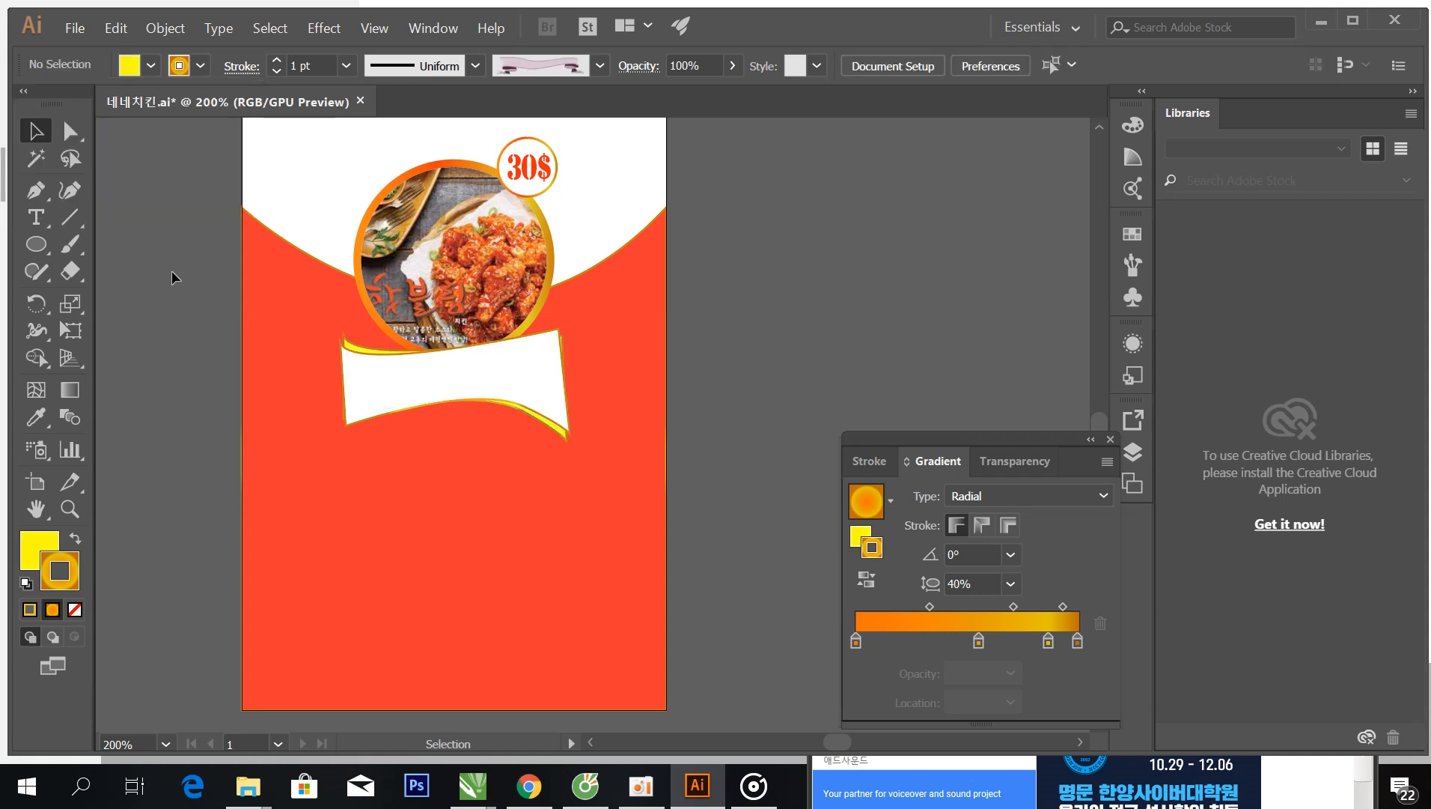
Step: Start an empty point text on the red area below the banner's left end
{"action": "left_click", "coordinate": [34, 220]}
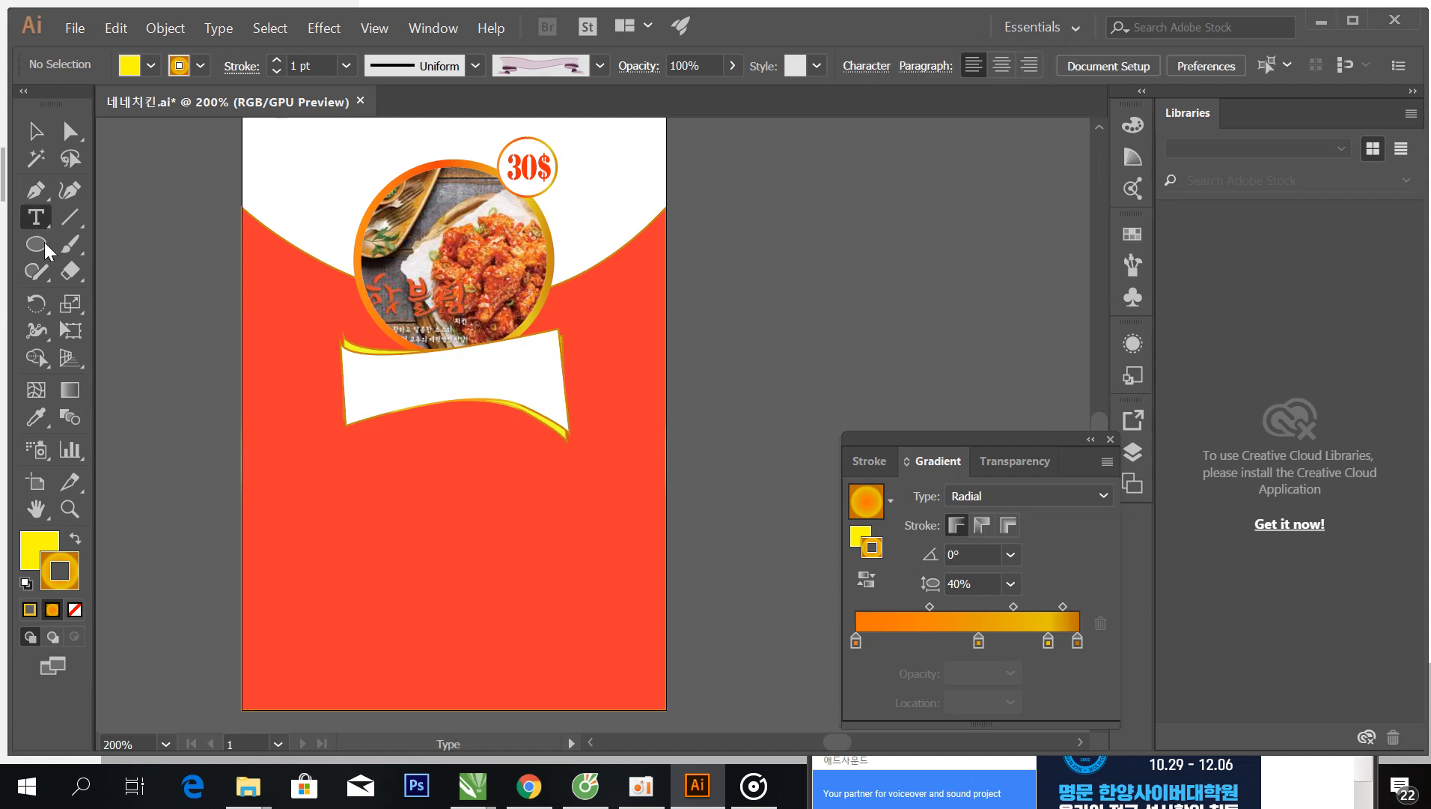
{"action": "left_click", "coordinate": [321, 502]}
{"action": "key", "text": "BackSpace"}
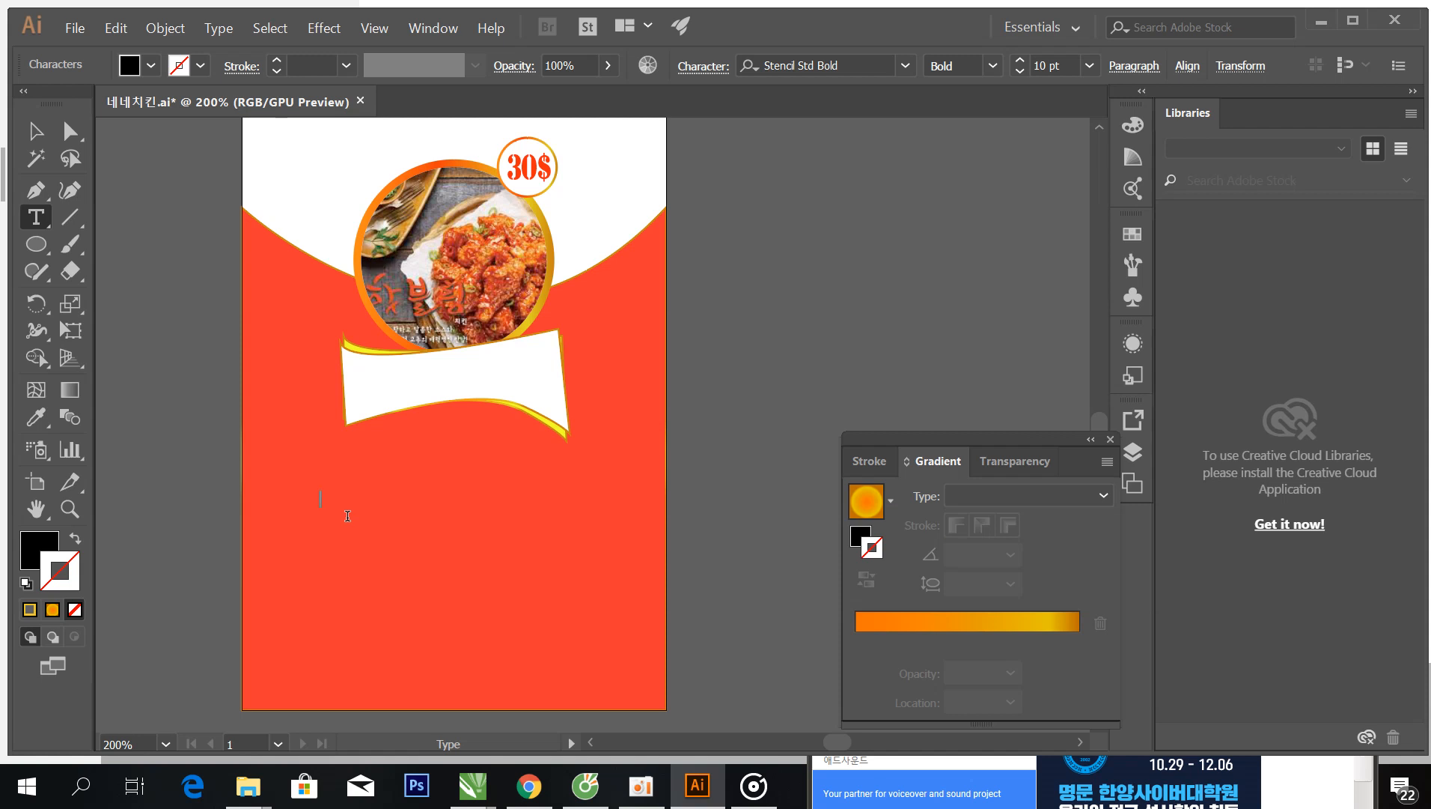
{"action": "left_click", "coordinate": [1041, 775]}
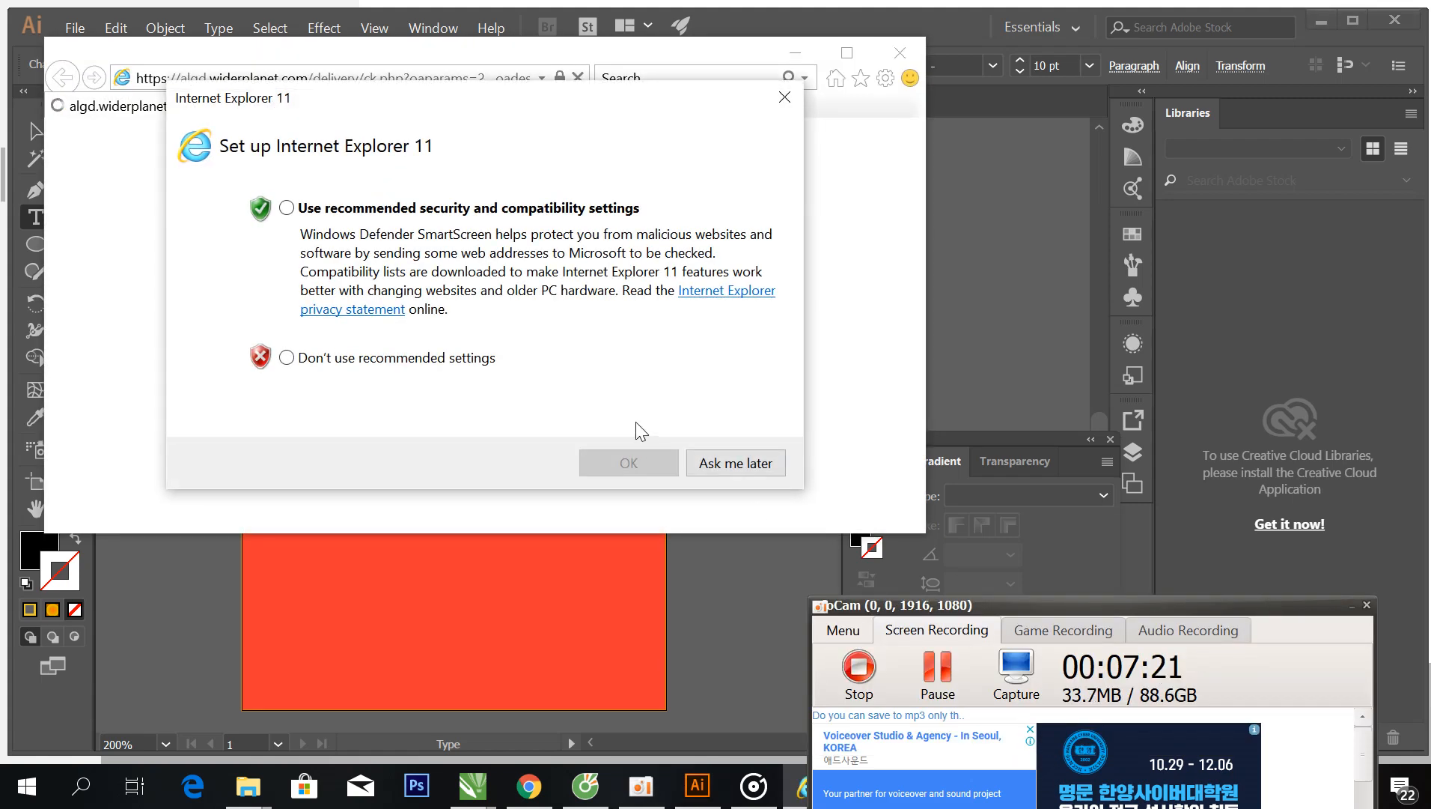
{"action": "left_click", "coordinate": [784, 98]}
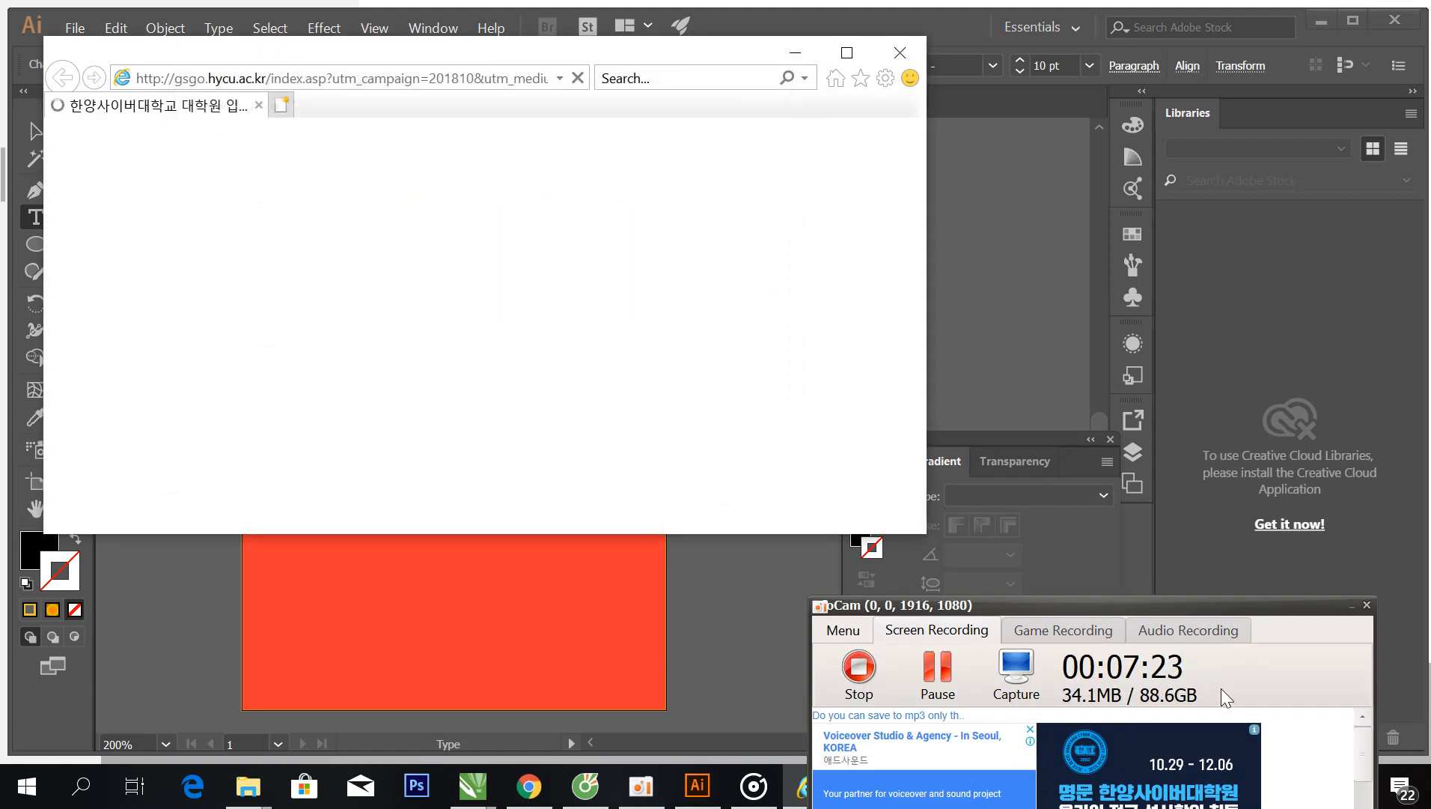
{"action": "left_click_drag", "start_coordinate": [1239, 605], "coordinate": [681, 739]}
{"action": "left_click", "coordinate": [804, 51]}
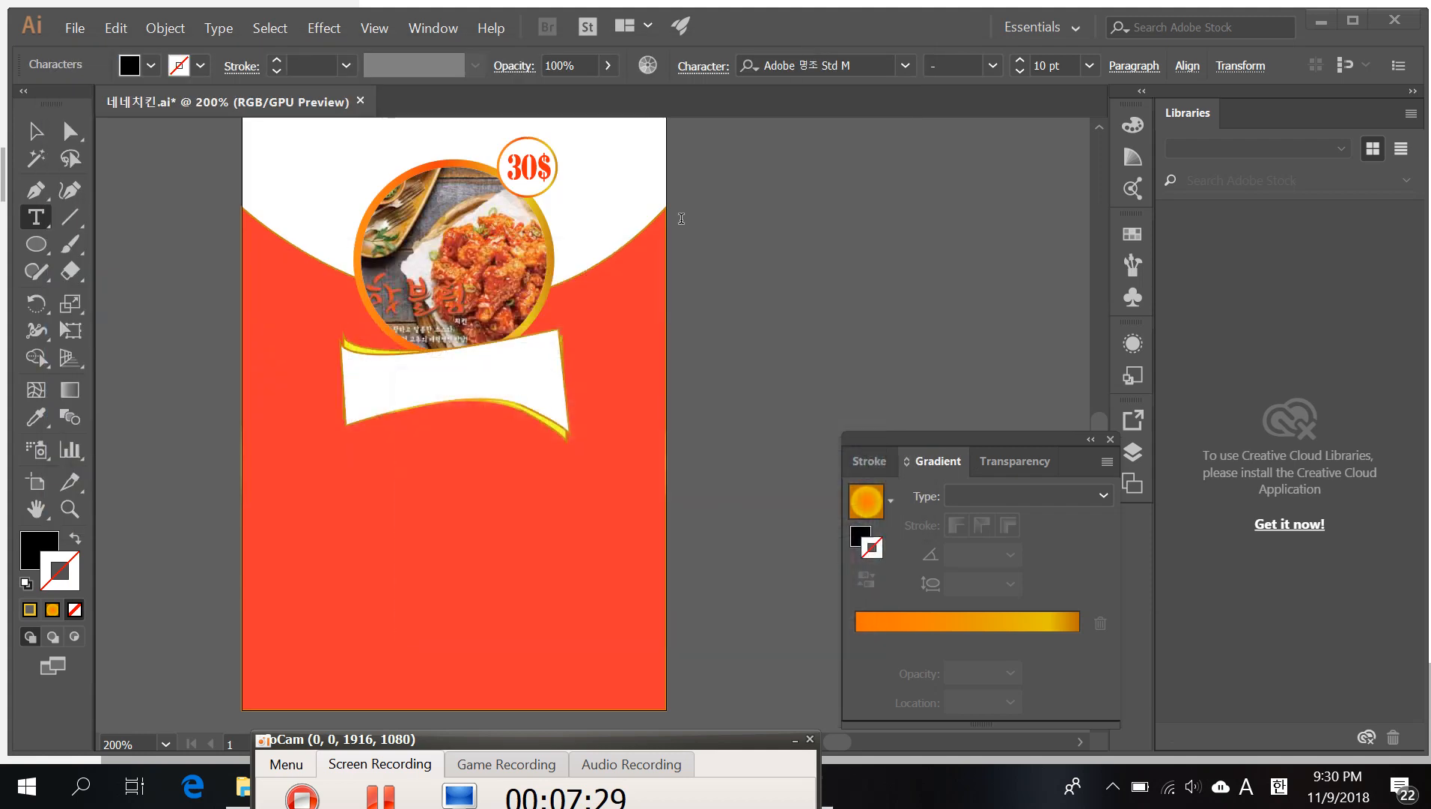
Step: Return to the artboard and place the text cursor on the red area below the banner
{"action": "left_click", "coordinate": [381, 386]}
{"action": "left_click", "coordinate": [317, 508]}
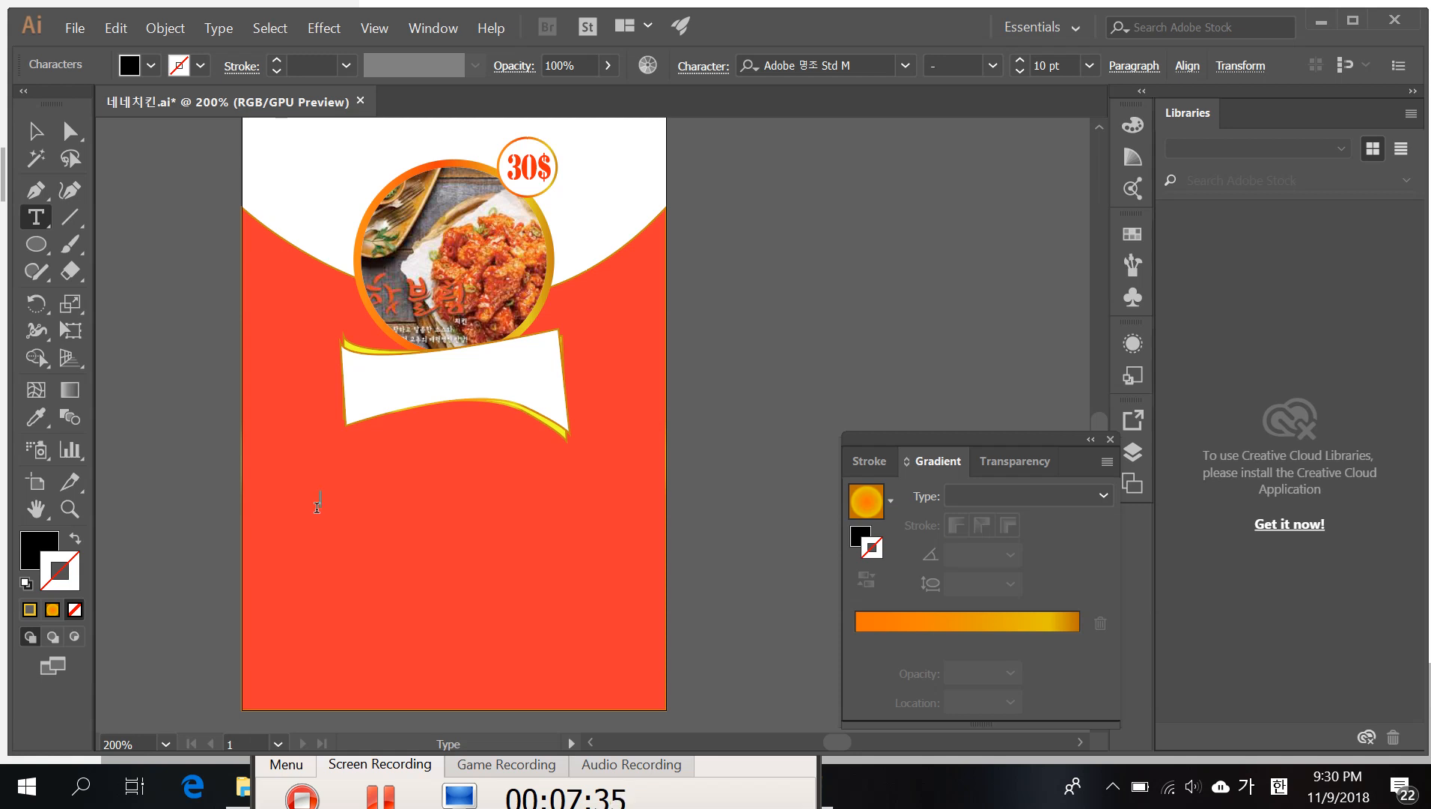
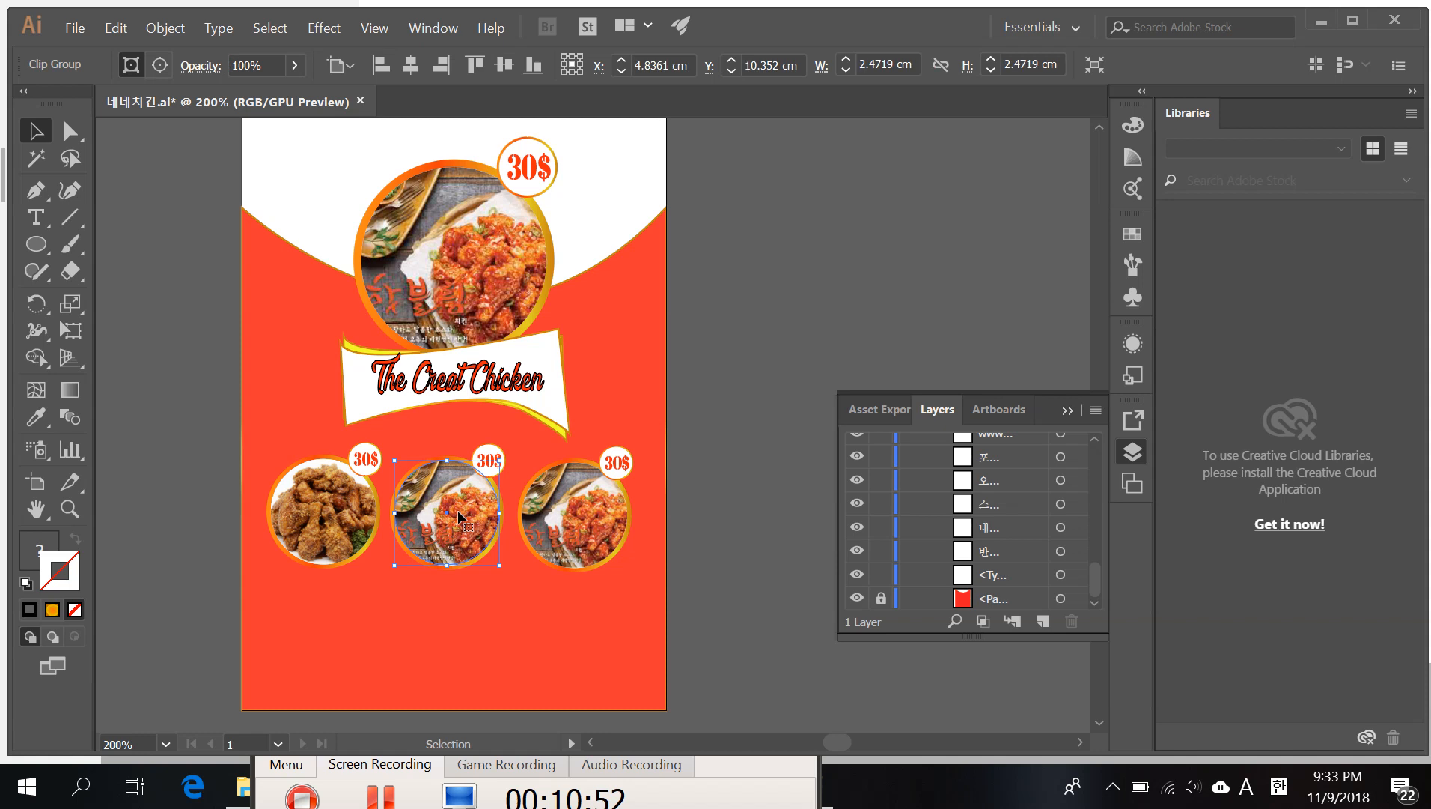
Step: Release the clipping mask of the middle small photo, drag its image off the artboard and delete it
{"action": "right_click", "coordinate": [459, 514]}
{"action": "left_click", "coordinate": [518, 364]}
{"action": "left_click", "coordinate": [755, 290]}
{"action": "left_click_drag", "start_coordinate": [404, 470], "coordinate": [781, 214]}
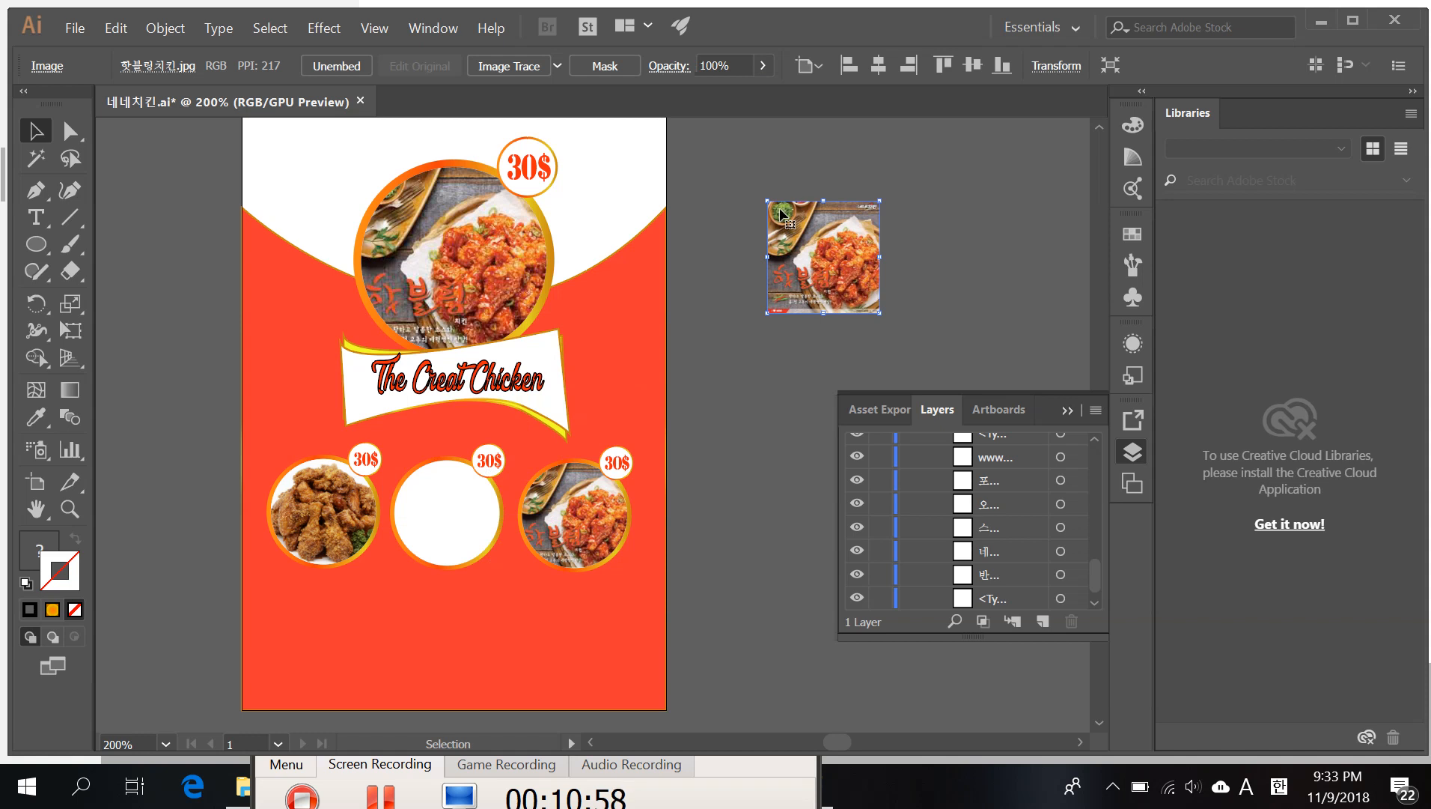
{"action": "key", "text": "Delete"}
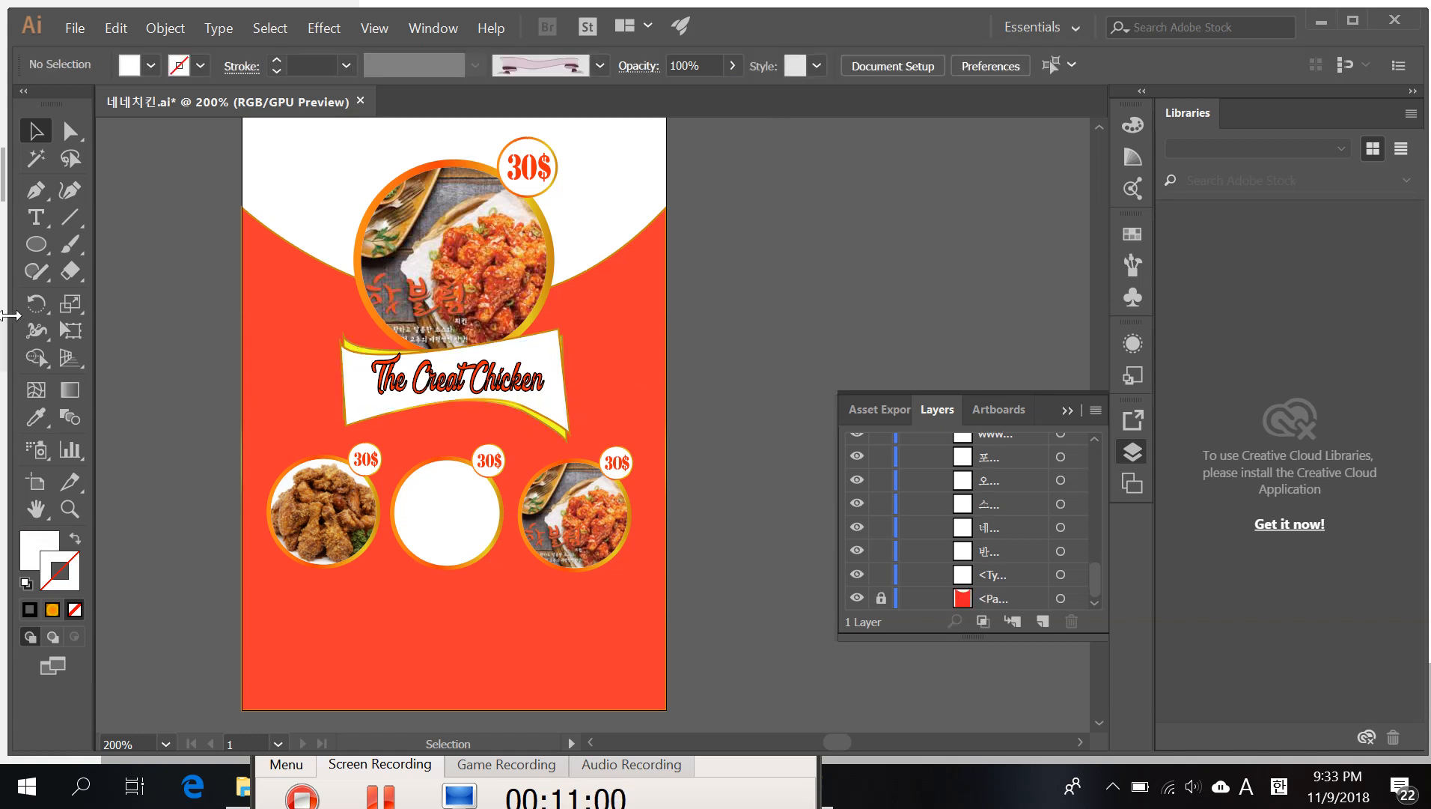
Step: Place 스노윙치즈.jpg inside the middle circle and scale it down to fit
{"action": "left_click", "coordinate": [77, 631]}
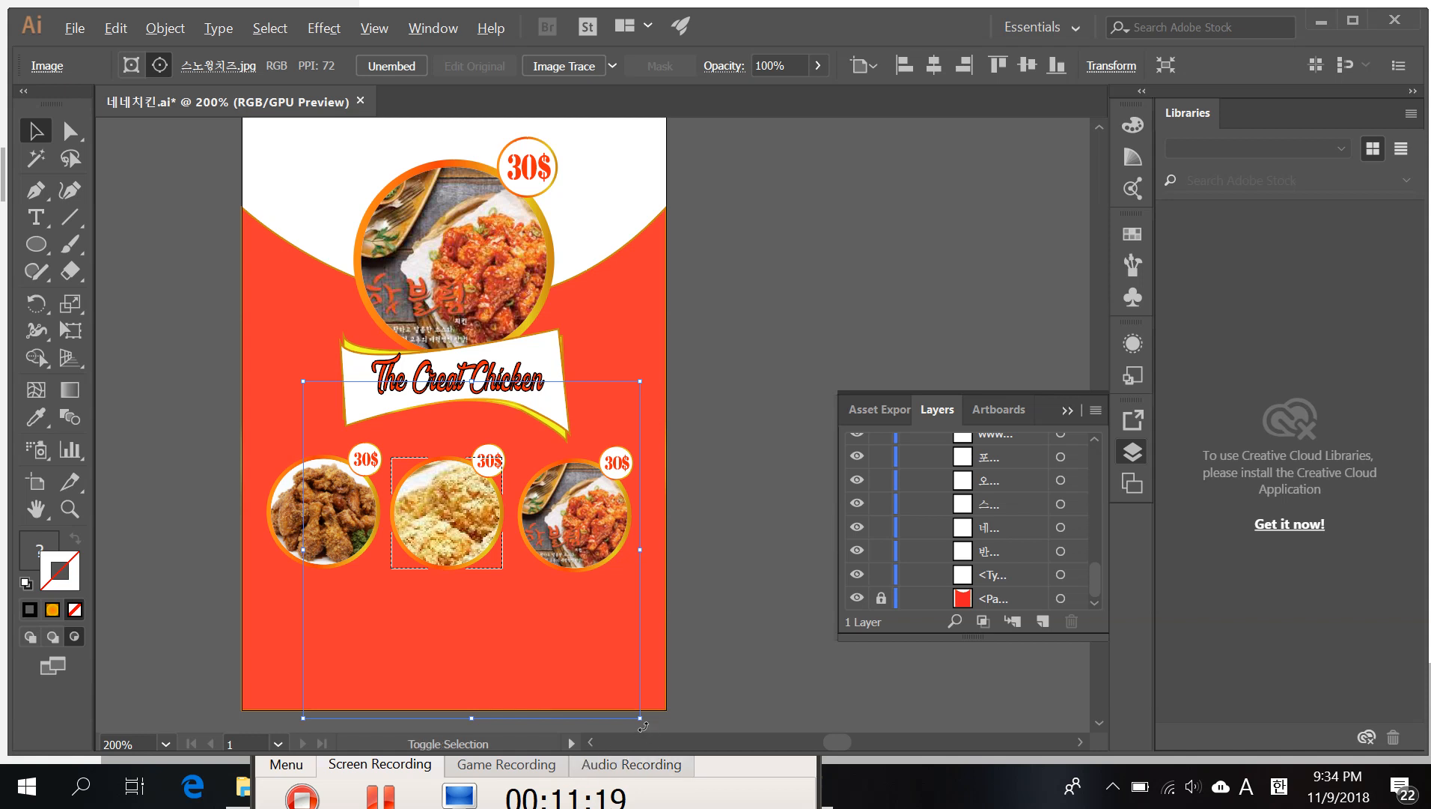
{"action": "left_click_drag", "start_coordinate": [640, 718], "coordinate": [460, 556]}
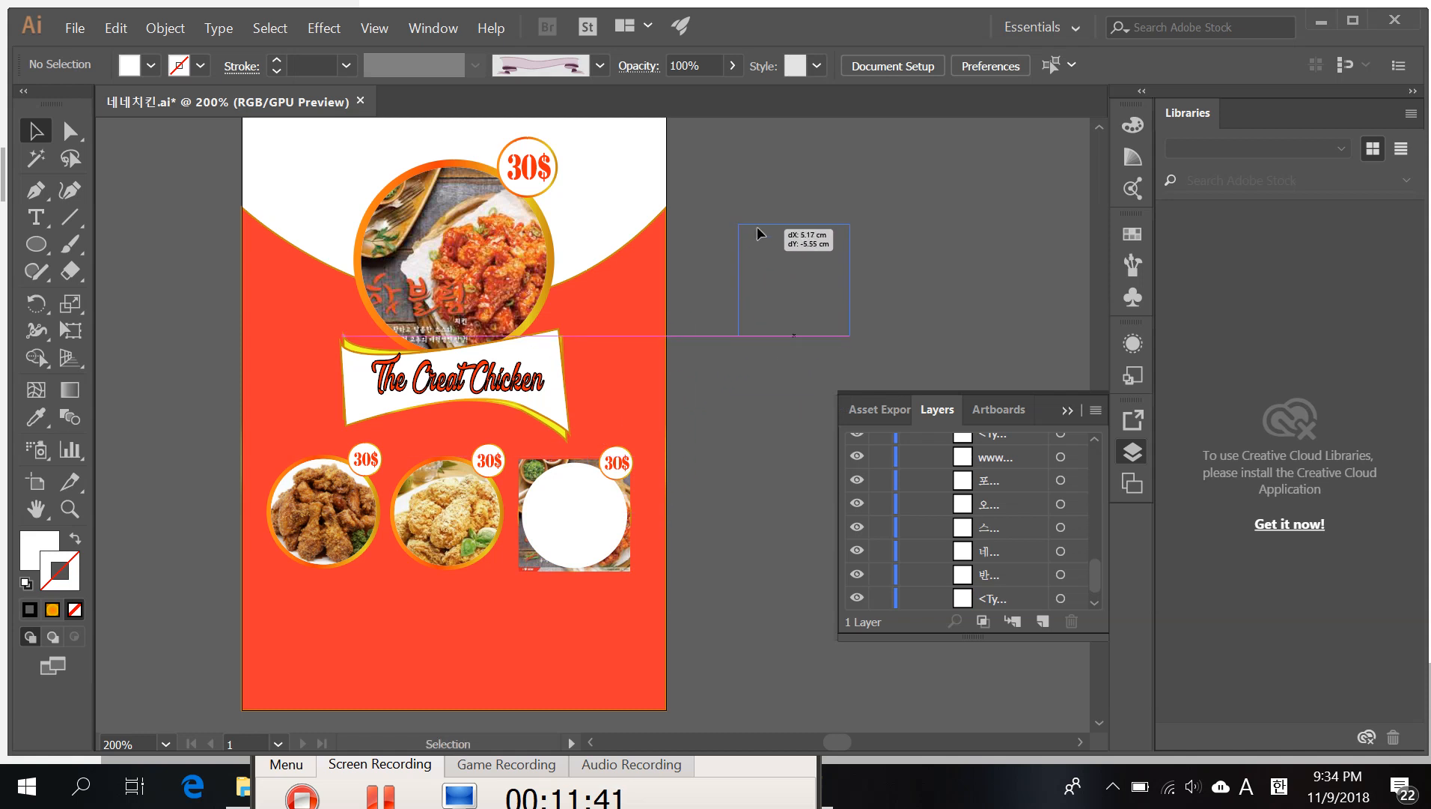
Step: Delete the old photo taken out of the right circle and place 양념치킨.jpg inside that circle
{"action": "left_click_drag", "start_coordinate": [738, 223], "coordinate": [849, 335]}
{"action": "key", "text": "Delete"}
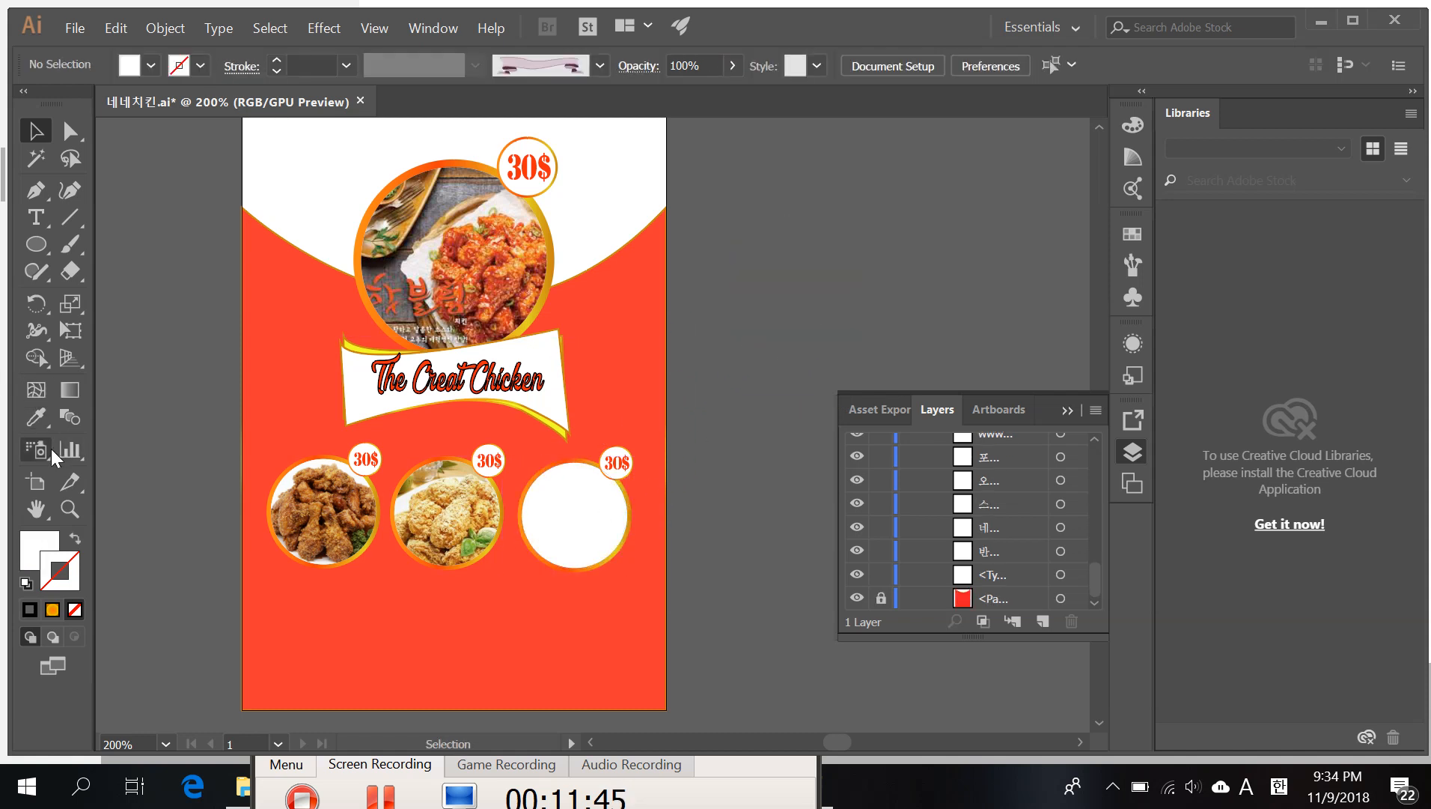
{"action": "left_click", "coordinate": [548, 528]}
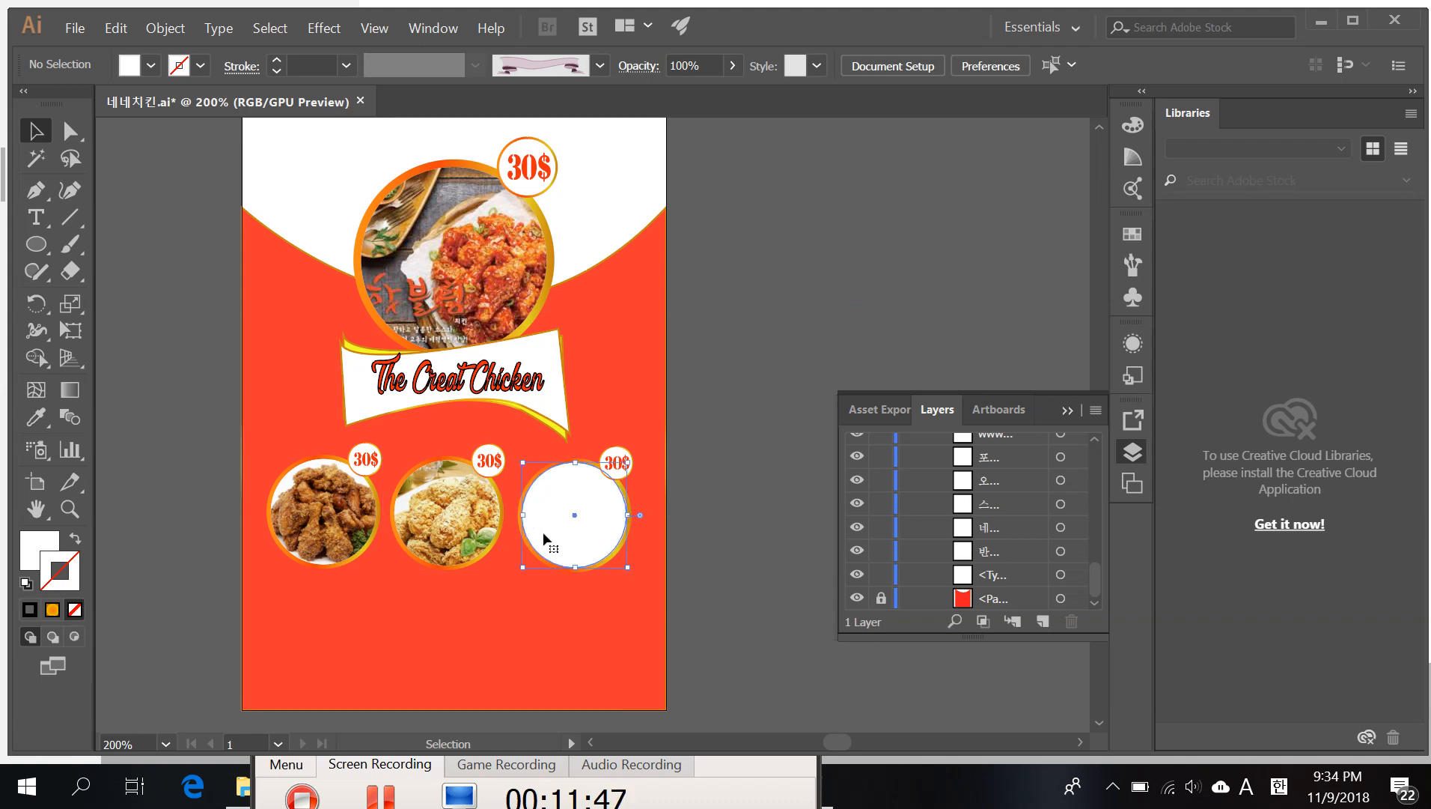
{"action": "left_click", "coordinate": [75, 28]}
{"action": "left_click", "coordinate": [131, 360]}
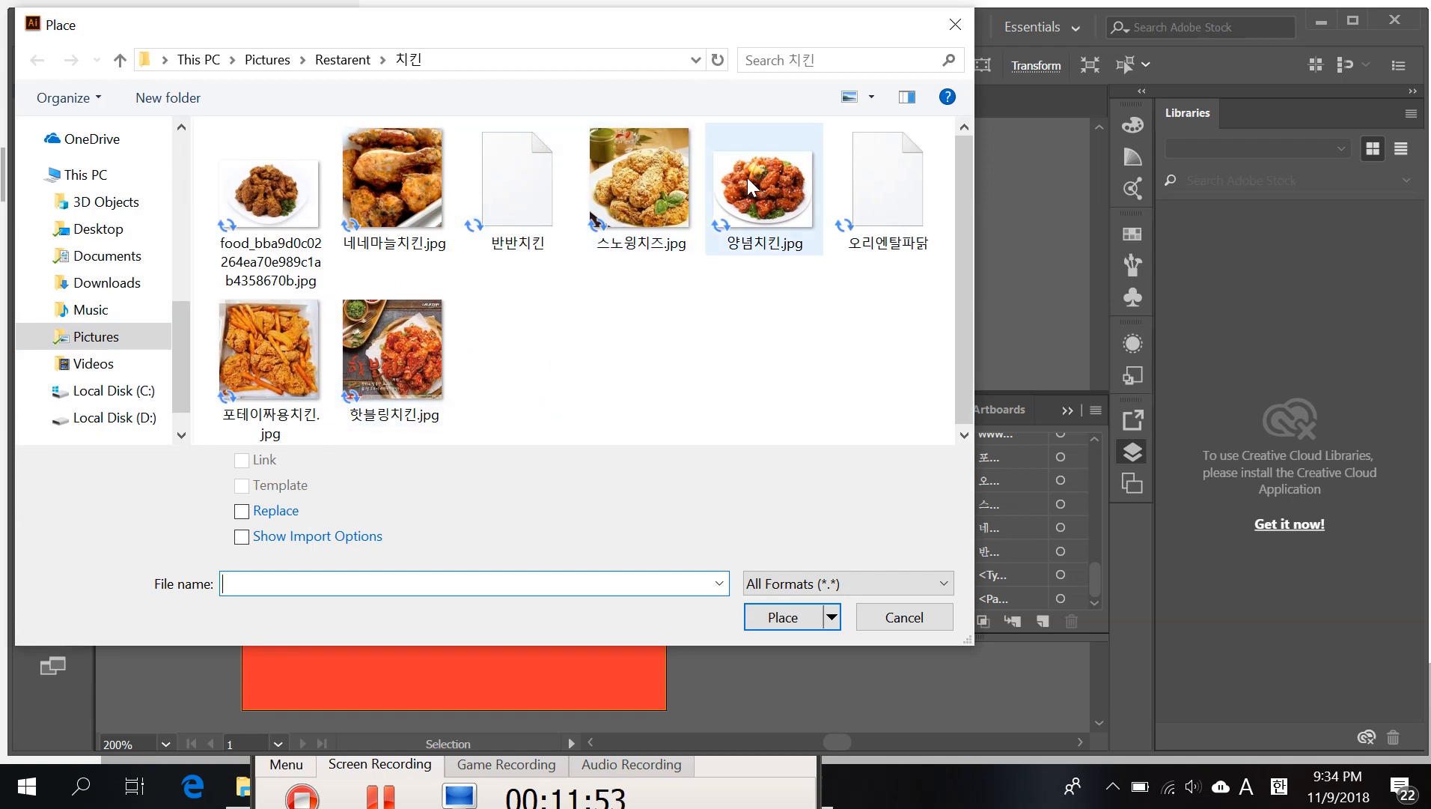
{"action": "left_click", "coordinate": [747, 178]}
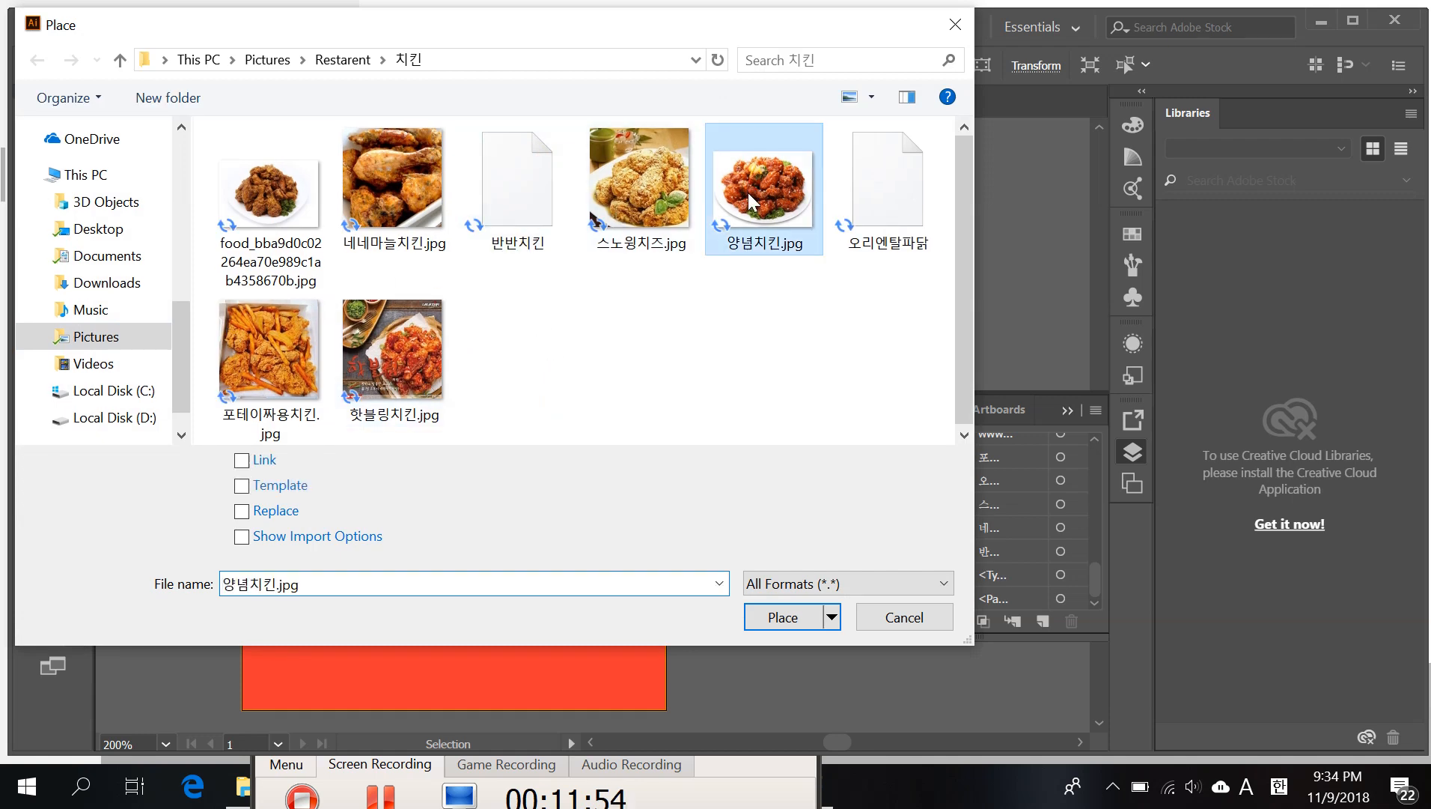
{"action": "left_click", "coordinate": [783, 616]}
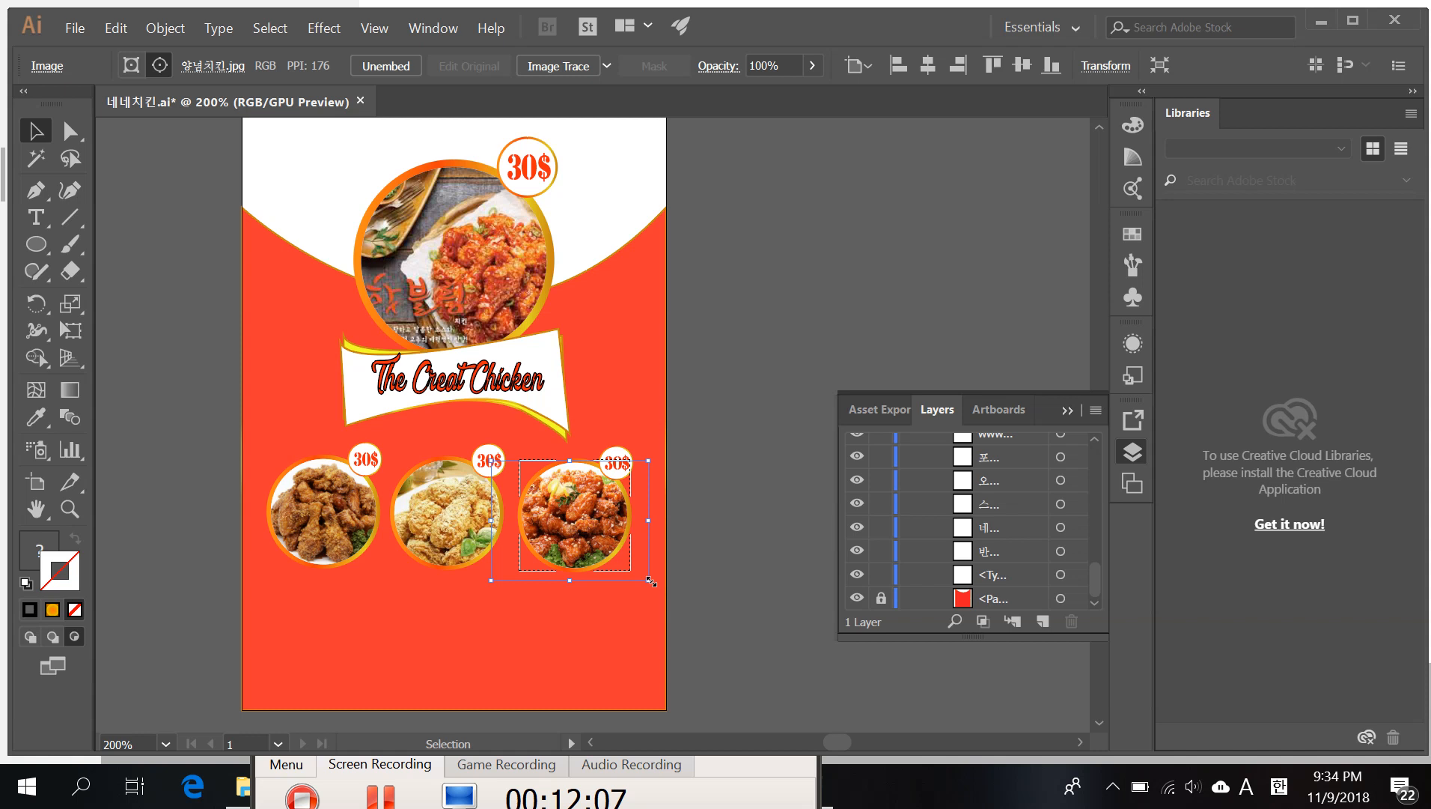
Step: Scale the 양념치킨.jpg photo to fit the right circle and deselect it
{"action": "left_click_drag", "start_coordinate": [630, 569], "coordinate": [641, 570]}
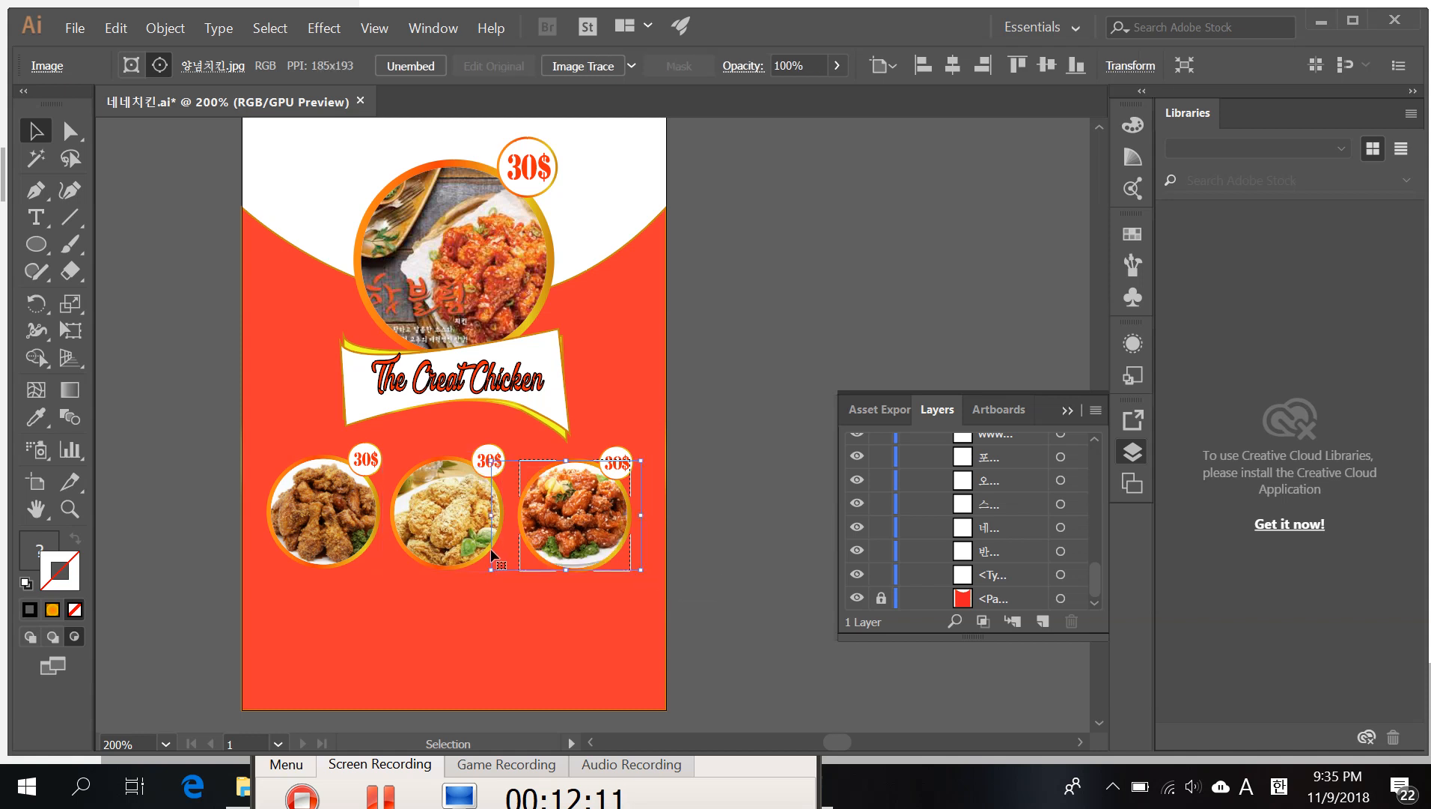
{"action": "left_click_drag", "start_coordinate": [491, 569], "coordinate": [507, 563]}
{"action": "left_click", "coordinate": [783, 387]}
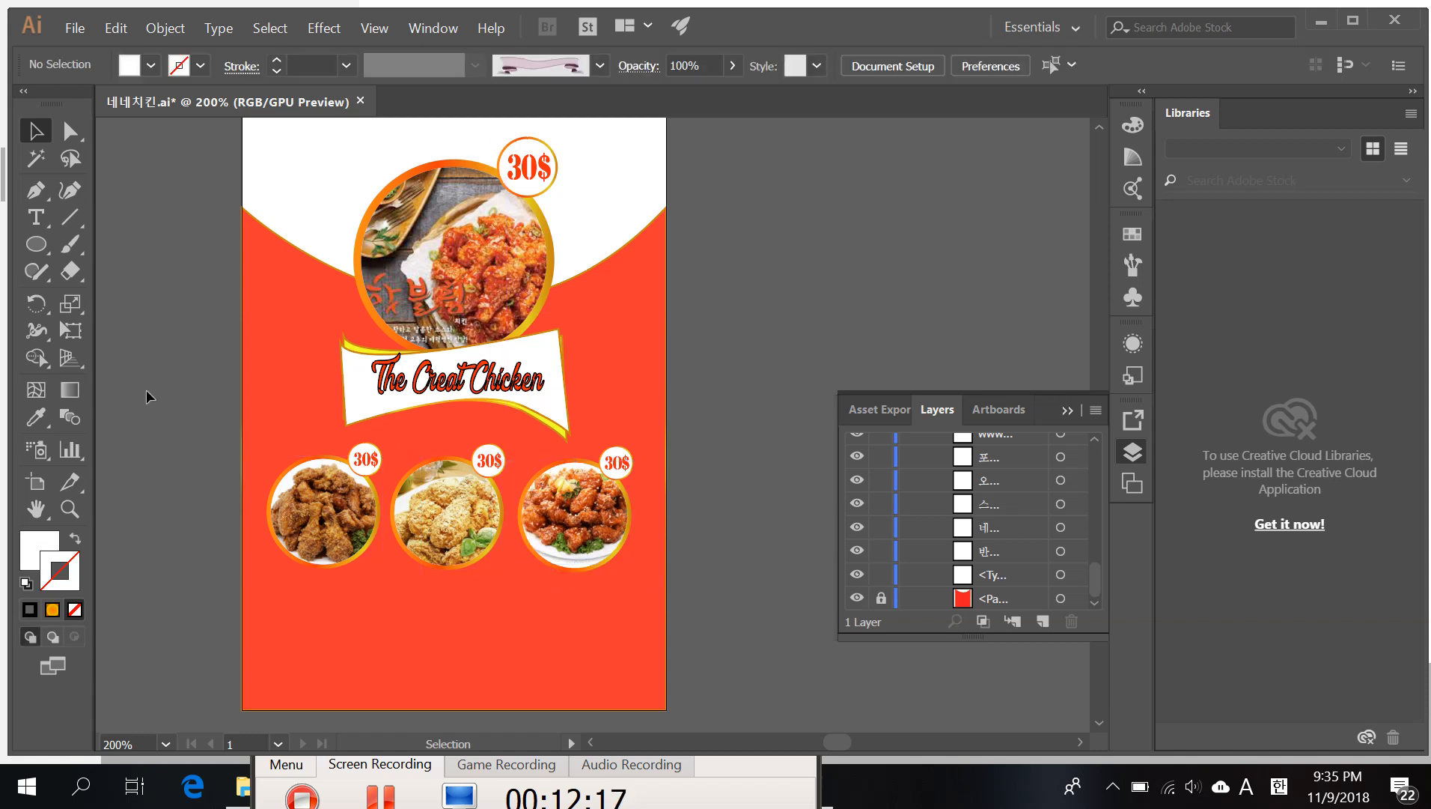
Step: Change the price on the left small photo's badge to 10$
{"action": "left_click", "coordinate": [34, 219]}
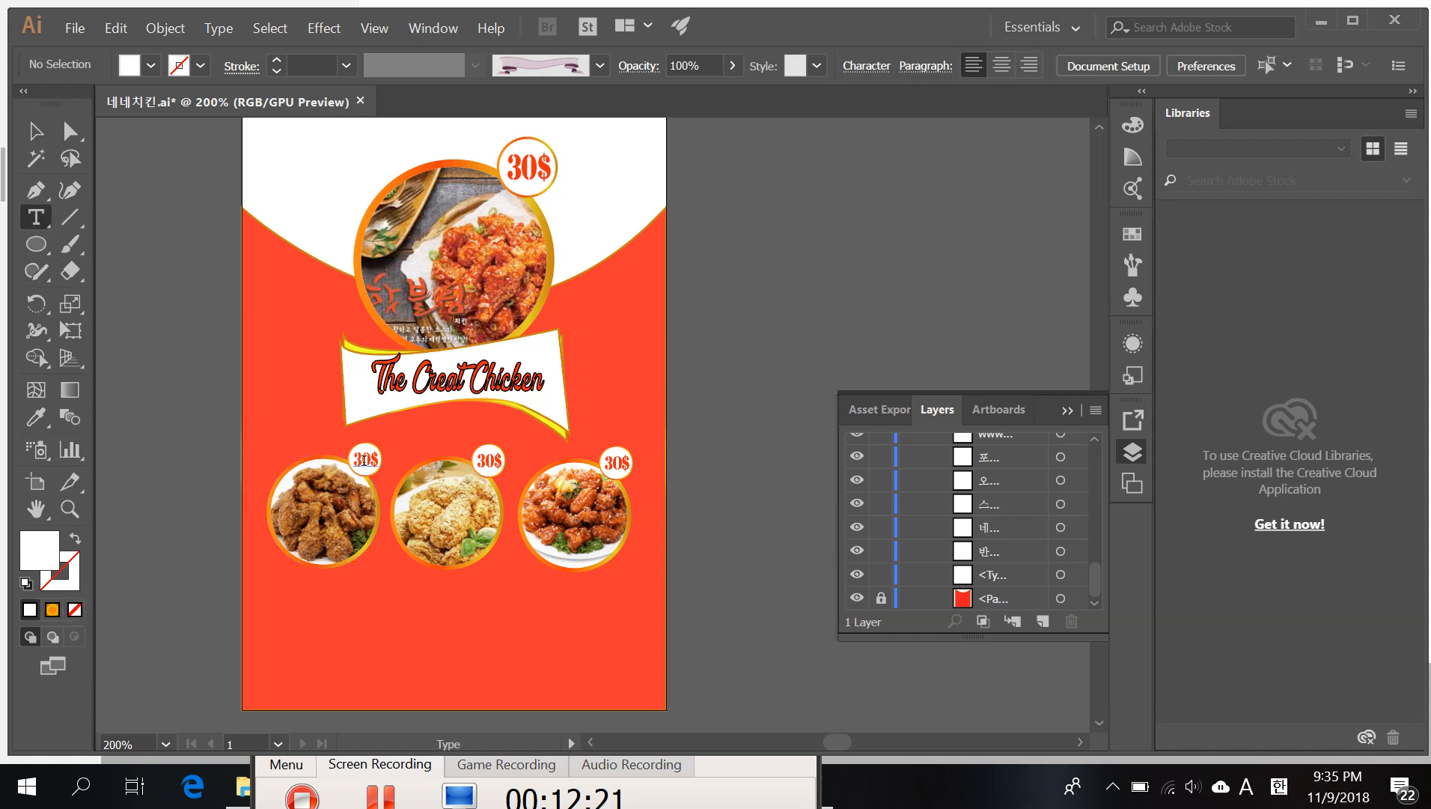
{"action": "left_click", "coordinate": [364, 460]}
{"action": "key", "text": "BackSpace"}
{"action": "type", "text": "1"}
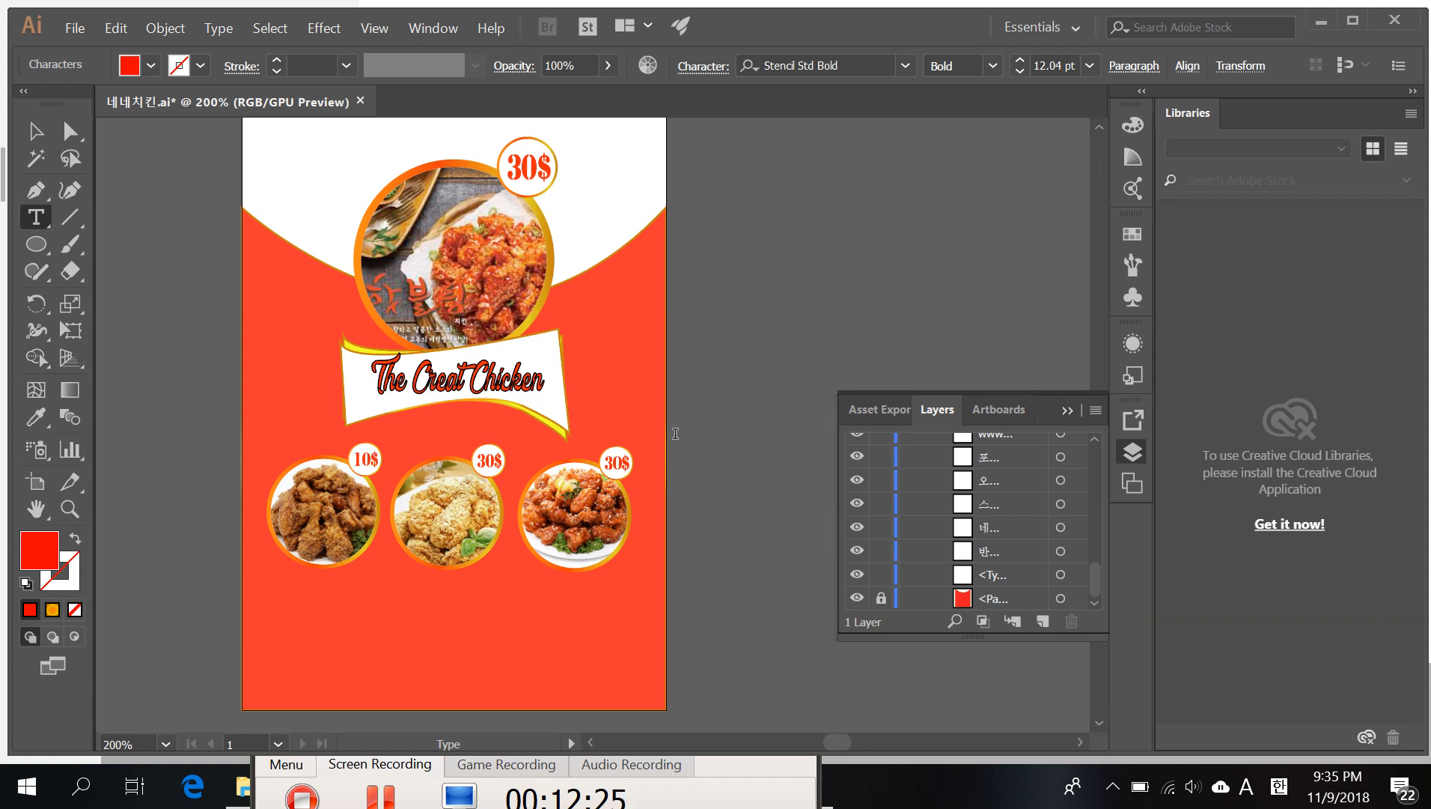
Step: Change the price on the middle small photo's badge to 10$
{"action": "left_click", "coordinate": [487, 462]}
{"action": "key", "text": "BackSpace"}
{"action": "type", "text": "14"}
{"action": "key", "text": "BackSpace"}
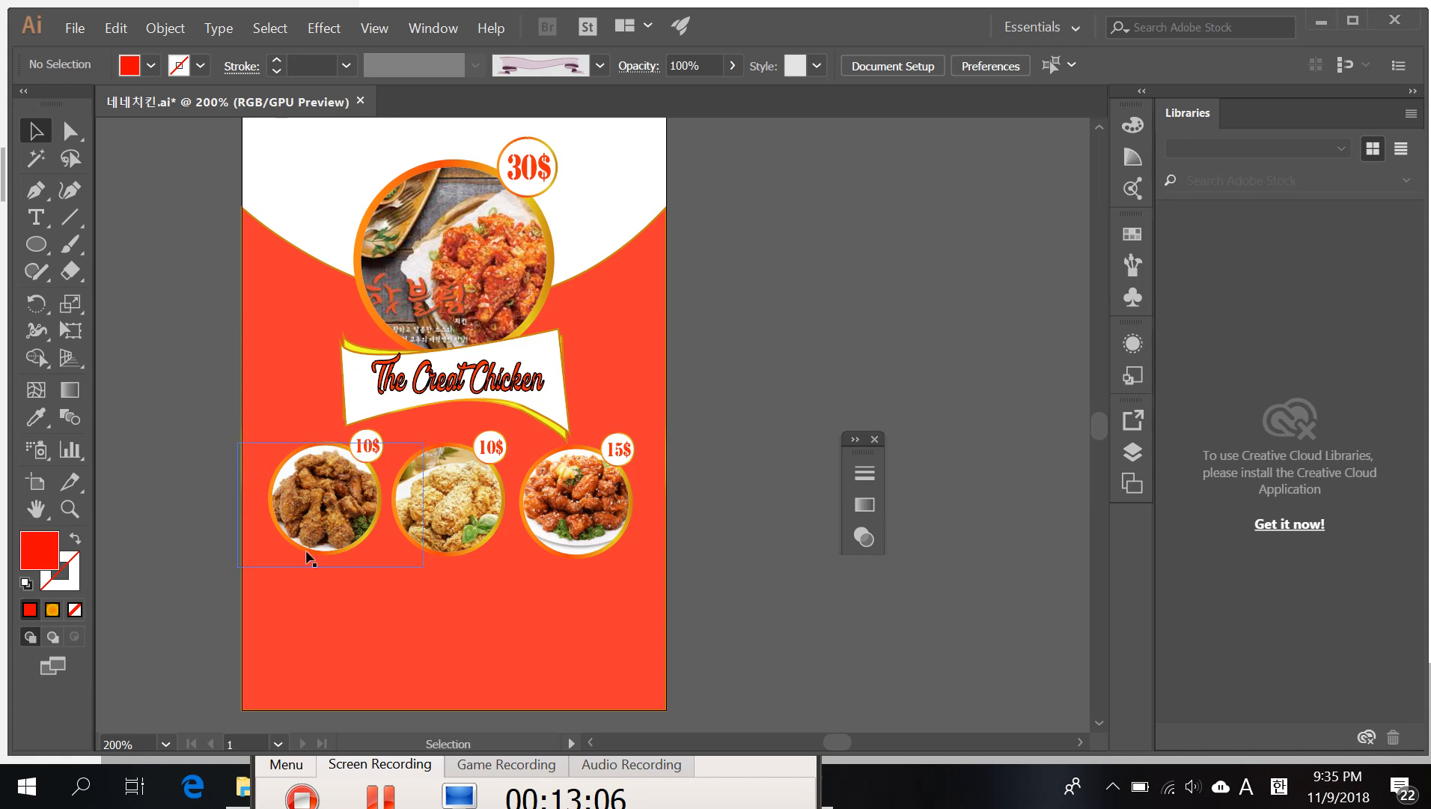
Step: Move the white menu names and website text from beside the artboard onto the red area below the three small photos
{"action": "scroll", "coordinate": [324, 553], "scroll_direction": "down", "scroll_amount": 4}
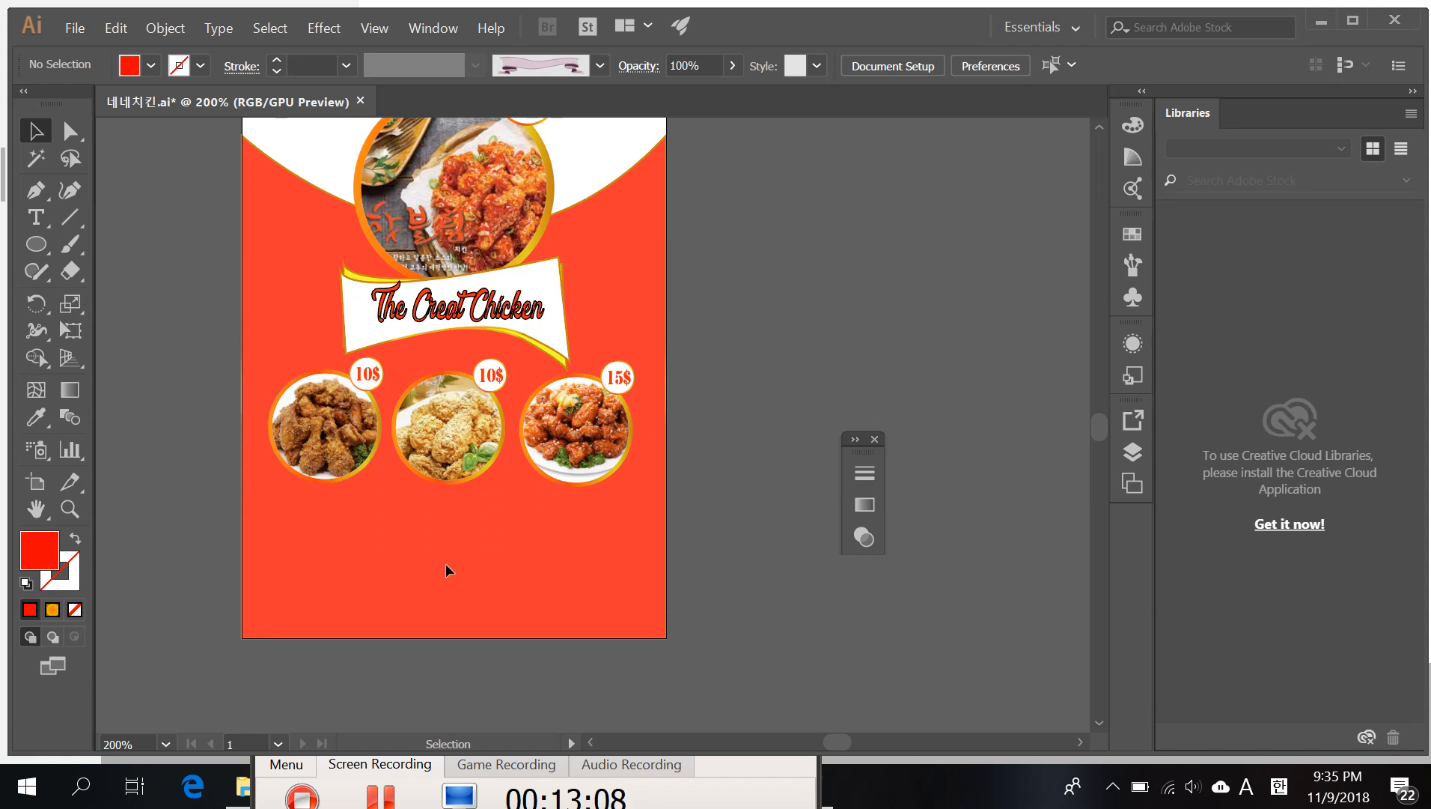
{"action": "scroll", "coordinate": [446, 565], "scroll_direction": "down", "scroll_amount": 8}
{"action": "scroll", "coordinate": [760, 606], "scroll_direction": "up", "scroll_amount": 1}
{"action": "key", "text": "ctrl+1"}
{"action": "left_click", "coordinate": [990, 449]}
{"action": "left_click_drag", "start_coordinate": [991, 449], "coordinate": [589, 460]}
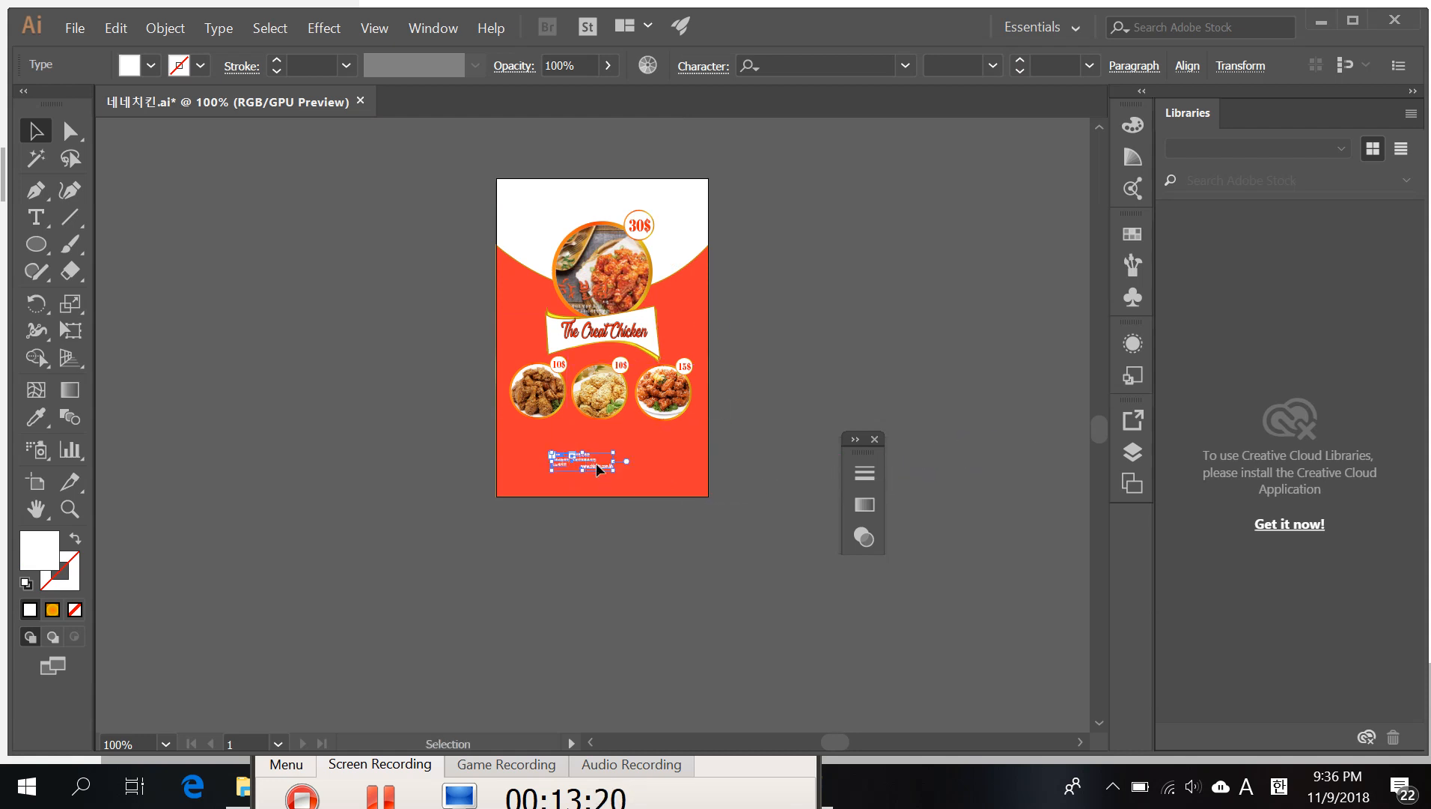
{"action": "scroll", "coordinate": [579, 398], "scroll_direction": "up", "scroll_amount": 2}
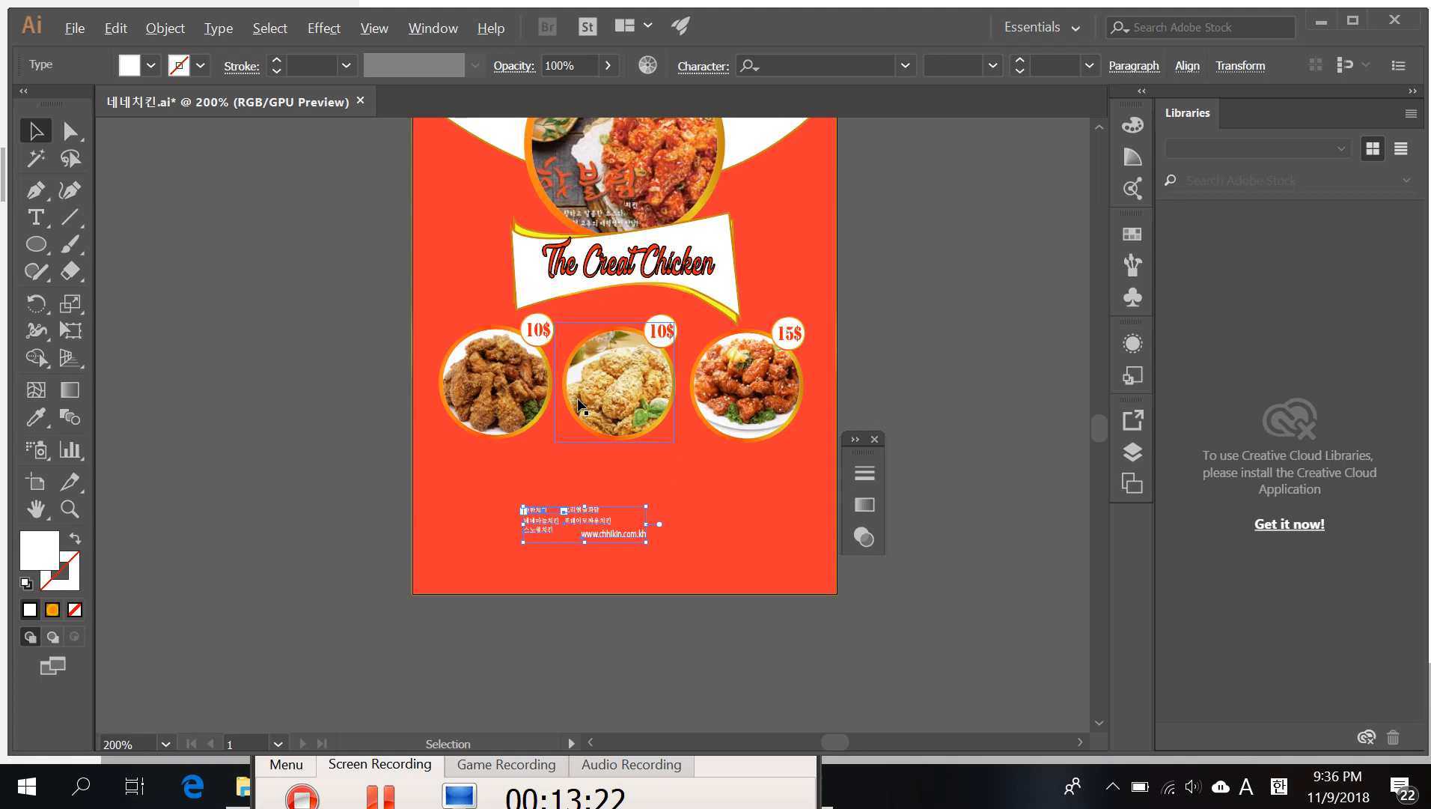
{"action": "scroll", "coordinate": [633, 479], "scroll_direction": "up", "scroll_amount": 1}
{"action": "scroll", "coordinate": [652, 529], "scroll_direction": "up", "scroll_amount": 1}
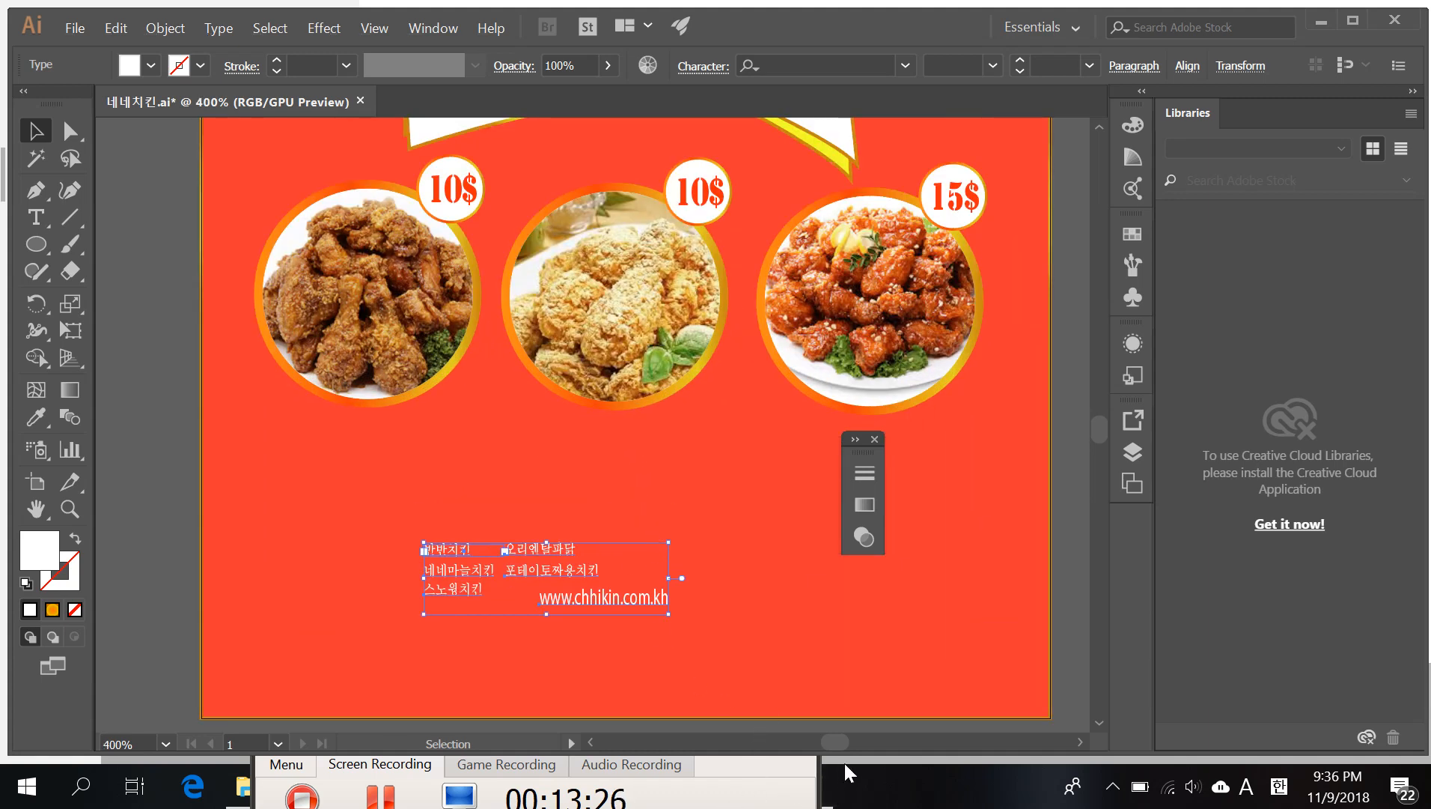
{"action": "scroll", "coordinate": [719, 724], "scroll_direction": "down", "scroll_amount": 3}
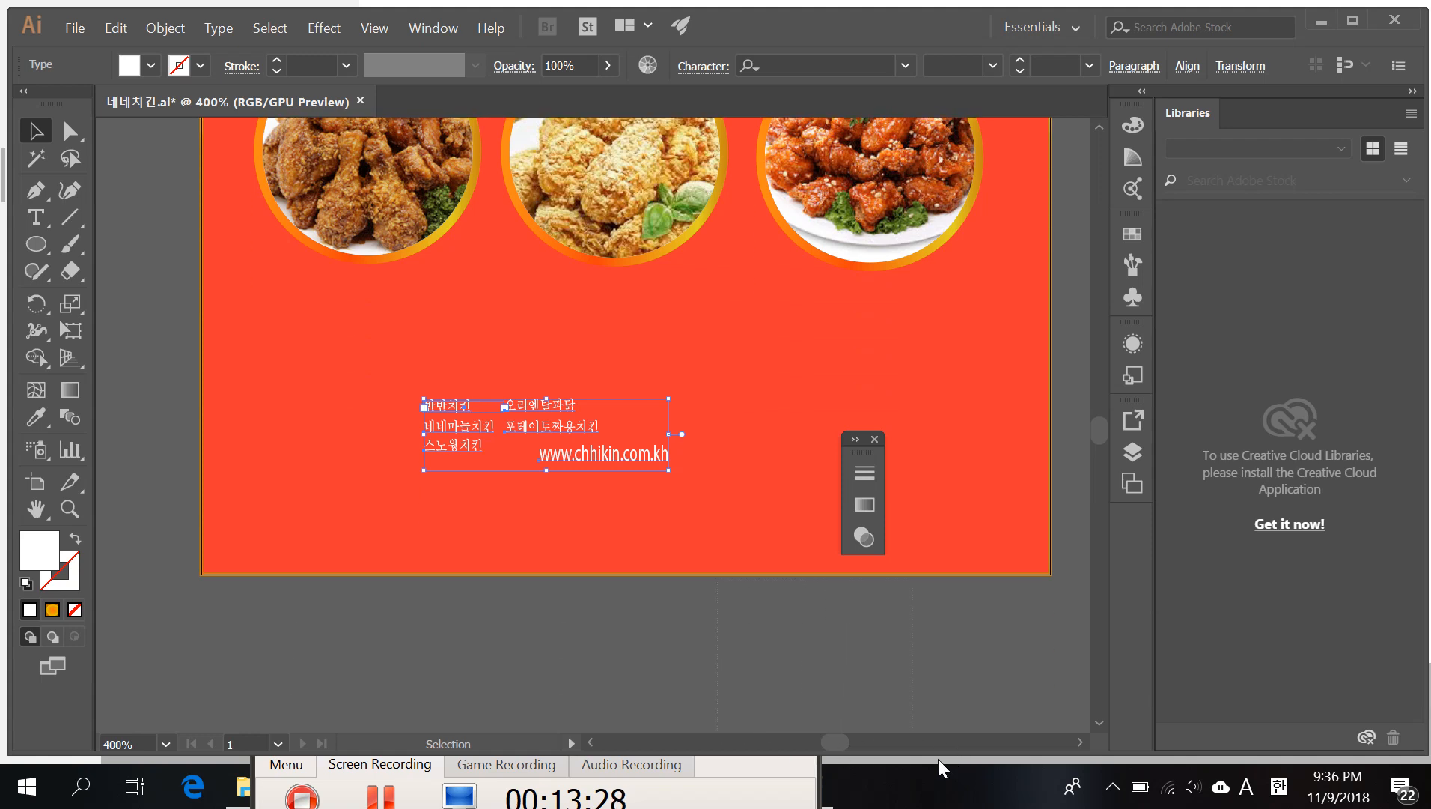
{"action": "left_click", "coordinate": [732, 730]}
{"action": "left_click", "coordinate": [730, 740]}
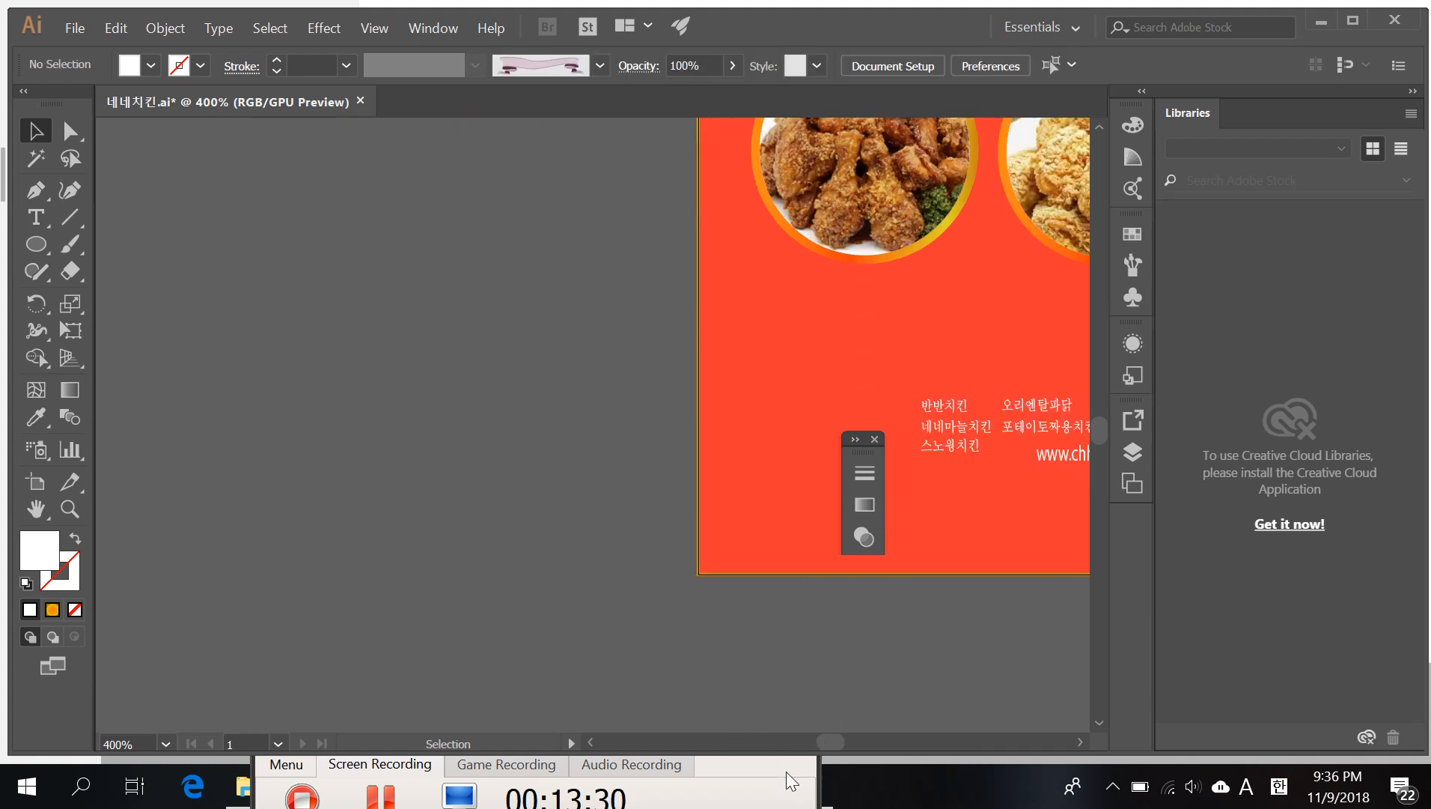
{"action": "left_click", "coordinate": [733, 739]}
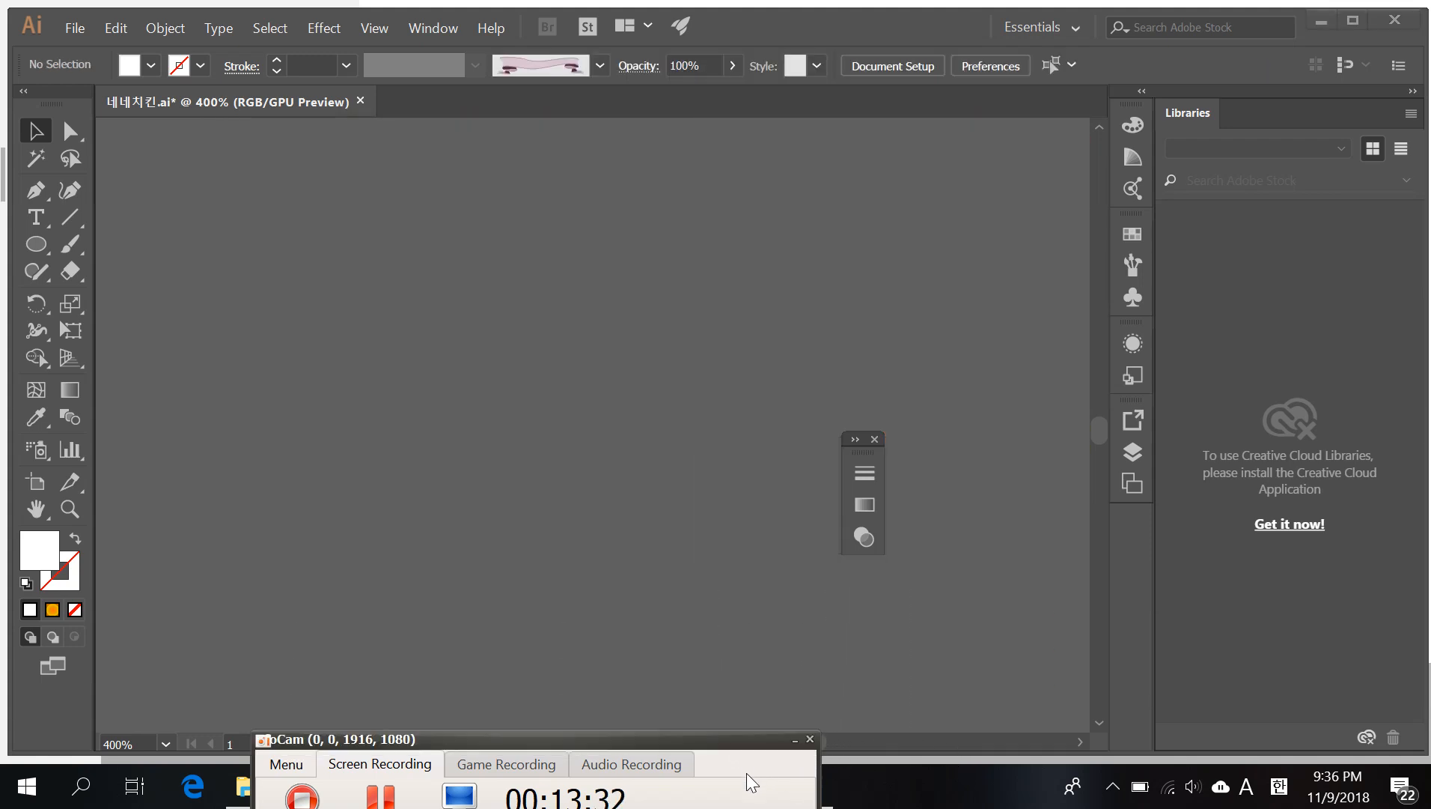
{"action": "left_click_drag", "start_coordinate": [713, 740], "coordinate": [1318, 762]}
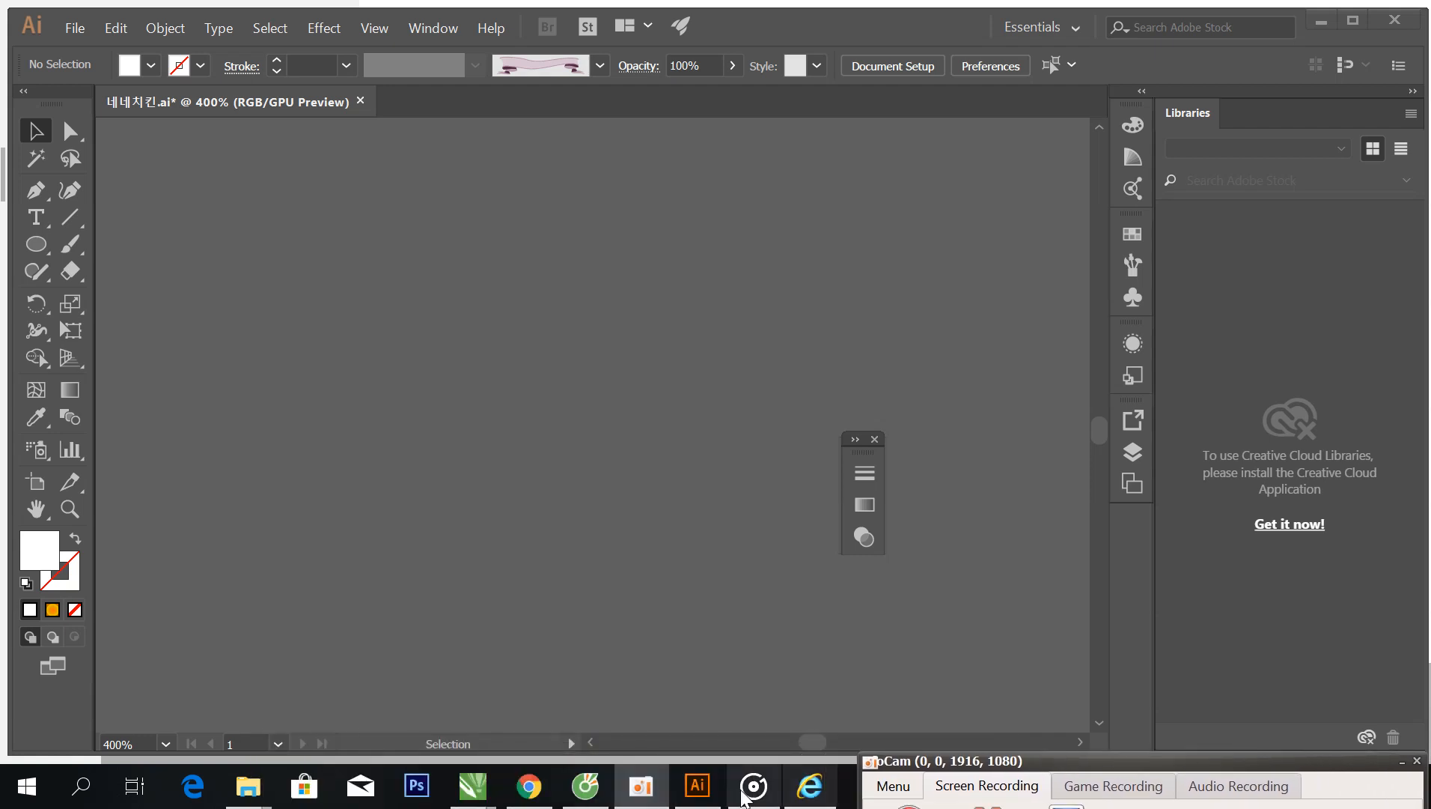
{"action": "mouse_move", "coordinate": [754, 790]}
{"action": "left_click", "coordinate": [754, 738]}
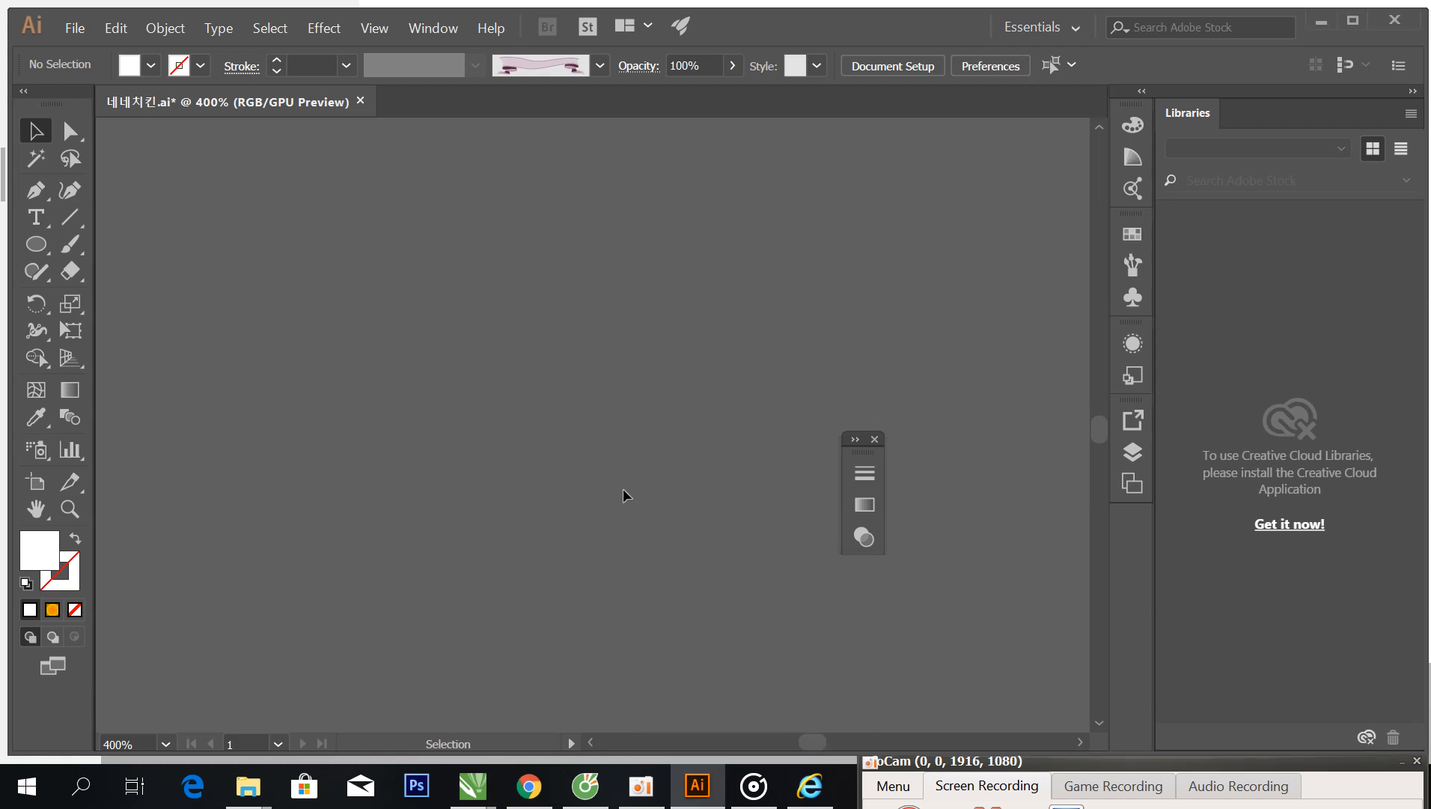
{"action": "scroll", "coordinate": [623, 488], "scroll_direction": "down", "scroll_amount": 11}
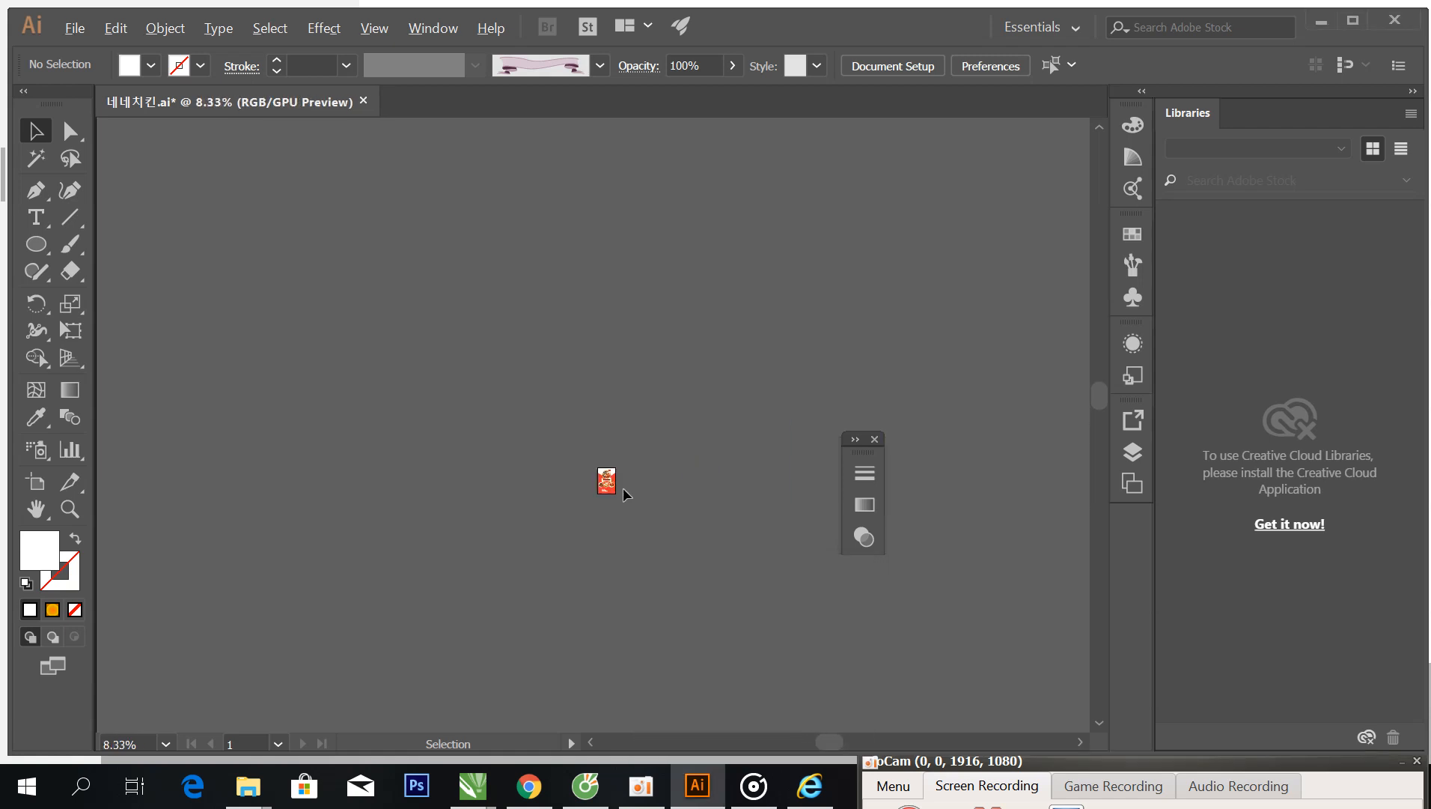
{"action": "scroll", "coordinate": [623, 489], "scroll_direction": "up", "scroll_amount": 3}
{"action": "scroll", "coordinate": [626, 494], "scroll_direction": "up", "scroll_amount": 5}
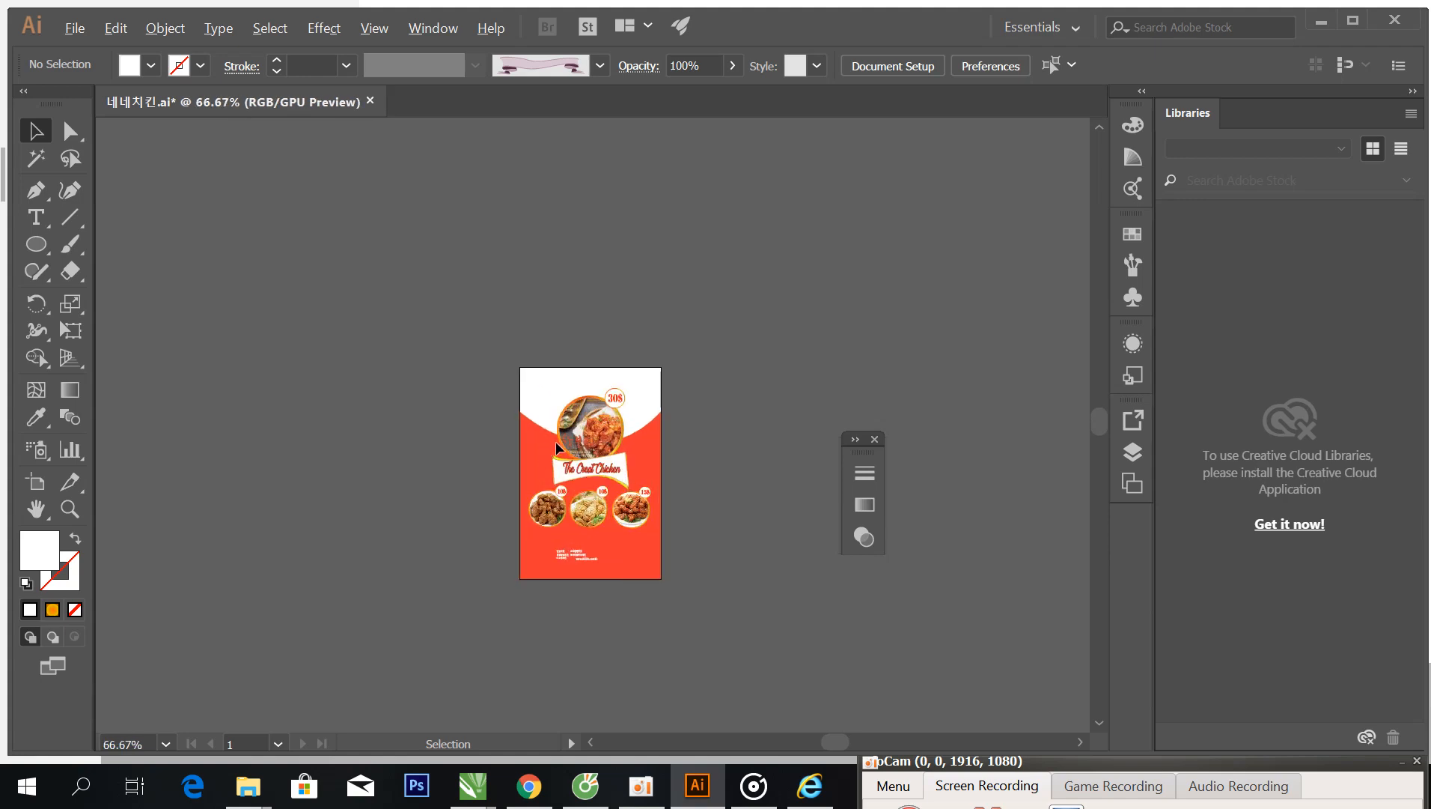
{"action": "scroll", "coordinate": [688, 593], "scroll_direction": "down", "scroll_amount": 1}
{"action": "scroll", "coordinate": [688, 593], "scroll_direction": "up", "scroll_amount": 1}
{"action": "scroll", "coordinate": [712, 594], "scroll_direction": "down", "scroll_amount": 1}
{"action": "scroll", "coordinate": [713, 602], "scroll_direction": "down", "scroll_amount": 1}
{"action": "scroll", "coordinate": [713, 603], "scroll_direction": "up", "scroll_amount": 2}
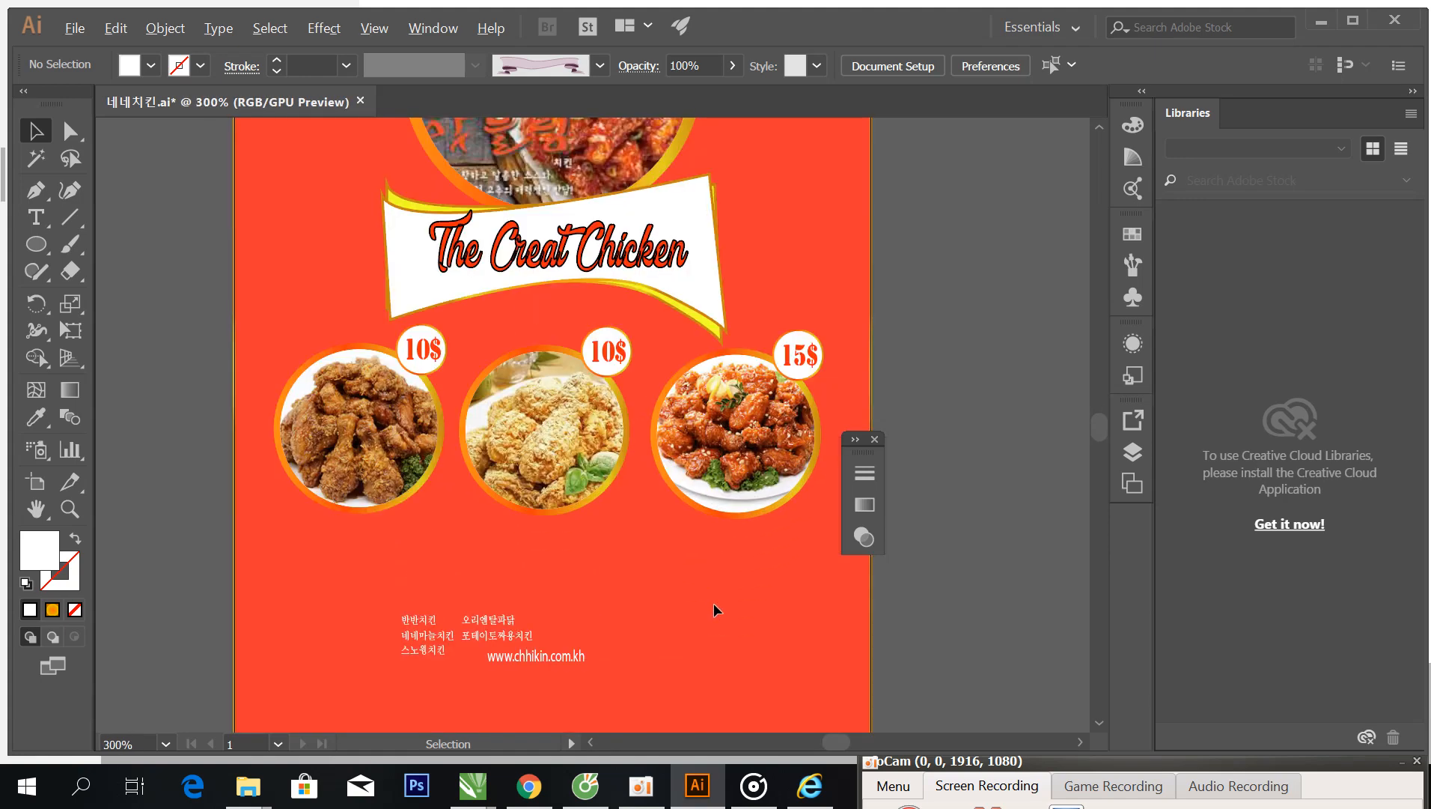
{"action": "left_click_drag", "start_coordinate": [536, 655], "coordinate": [745, 707]}
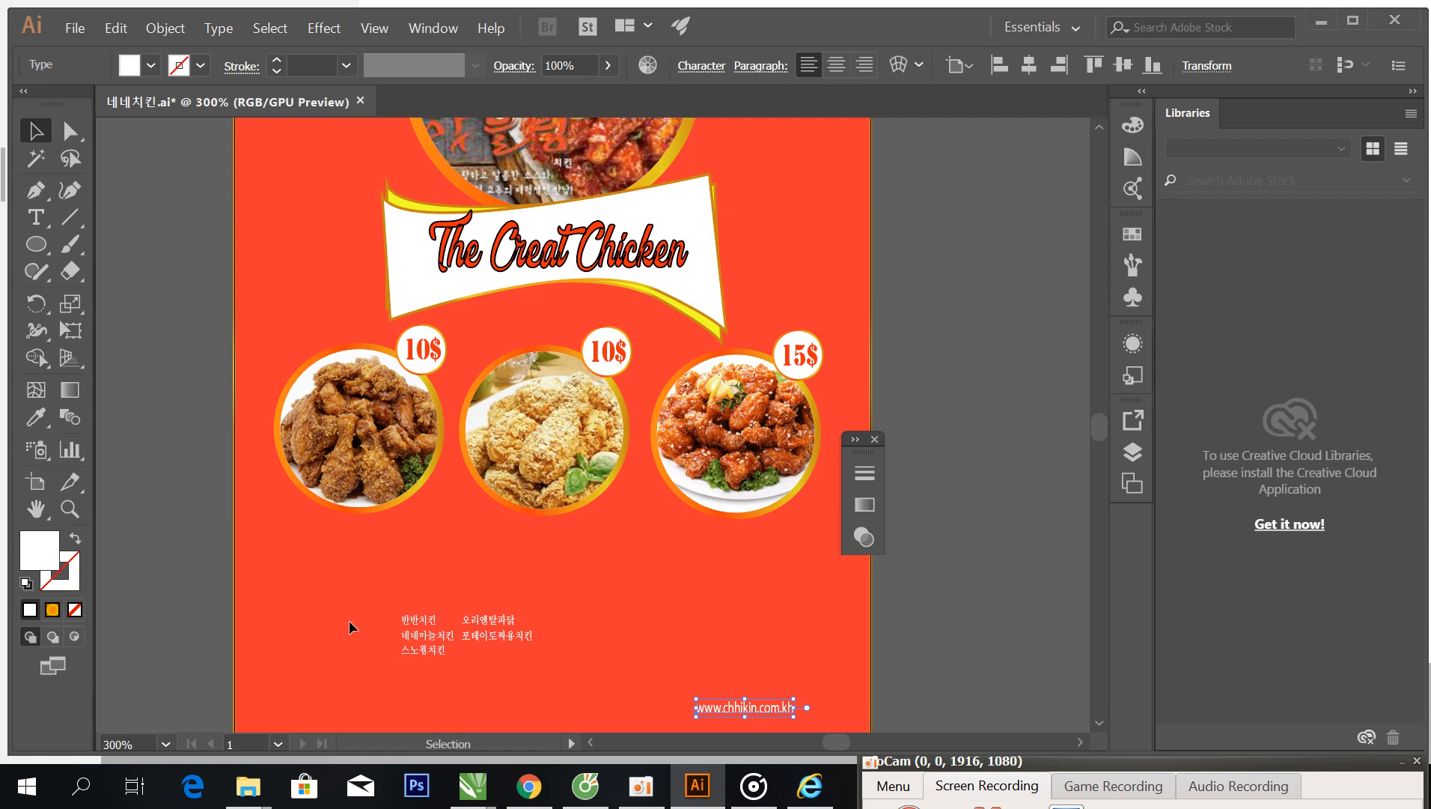
Step: Enlarge the two columns of menu names to about 8.18 pt, placing them just below the left and middle small photos
{"action": "left_click", "coordinate": [517, 635]}
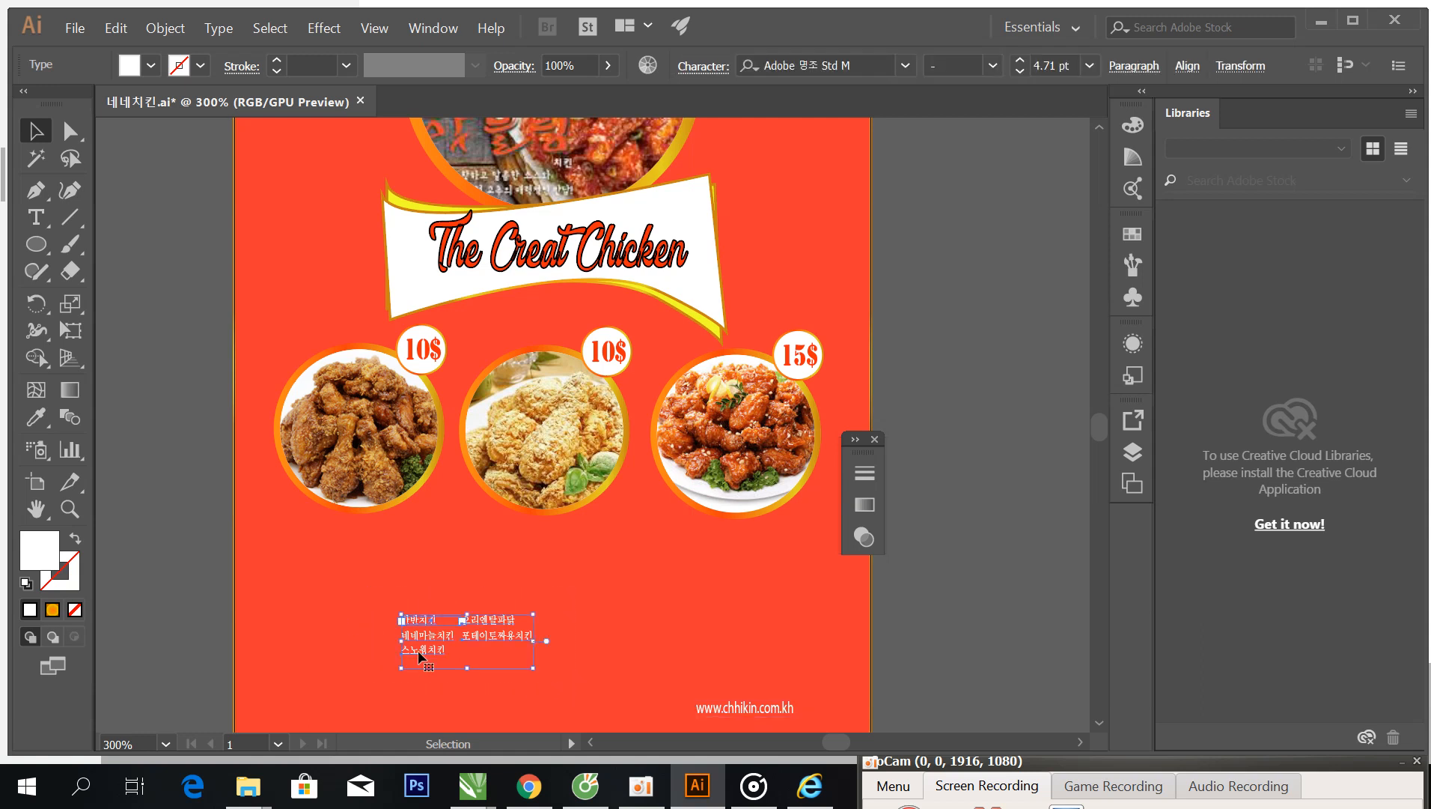
{"action": "left_click_drag", "start_coordinate": [400, 615], "coordinate": [286, 536]}
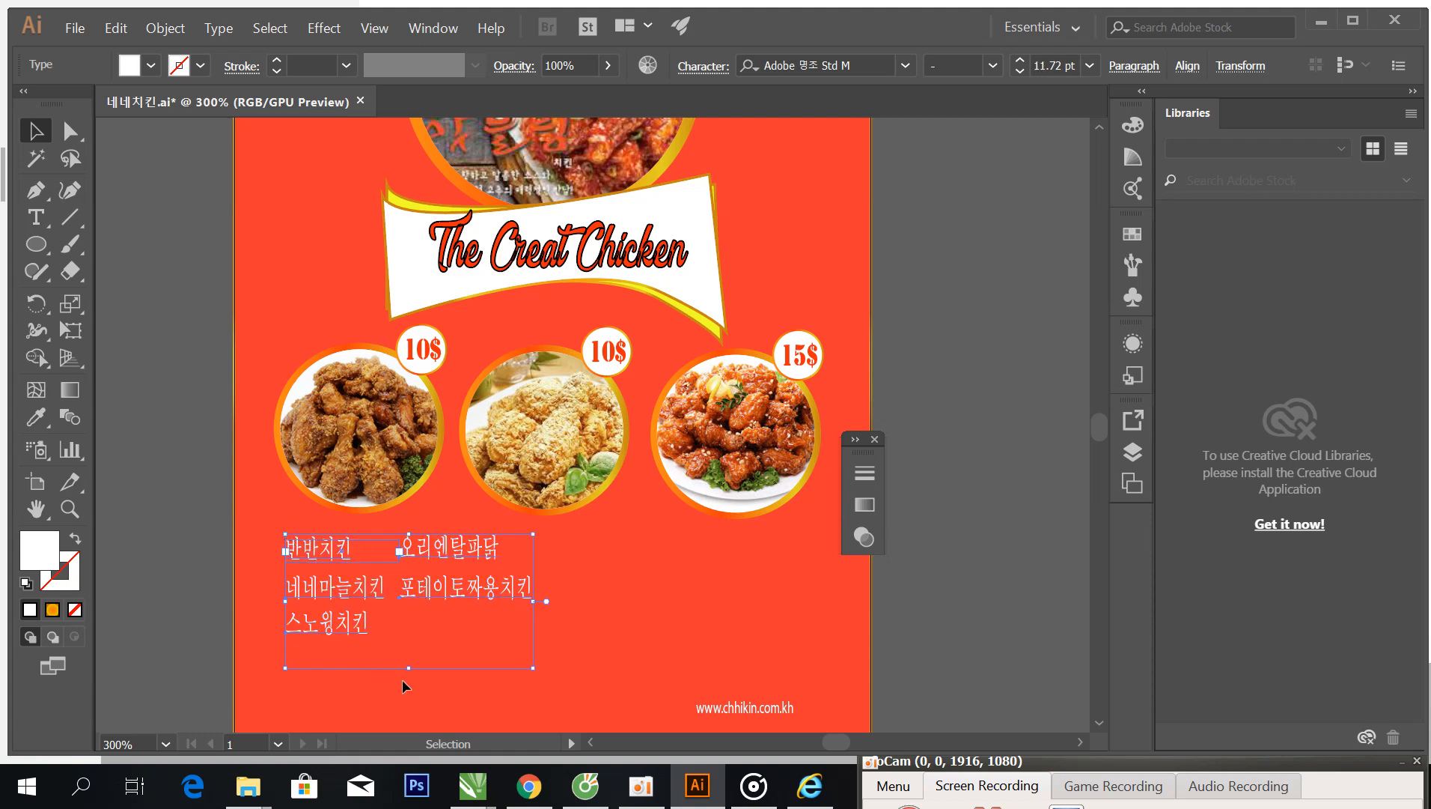
{"action": "left_click_drag", "start_coordinate": [408, 670], "coordinate": [409, 627]}
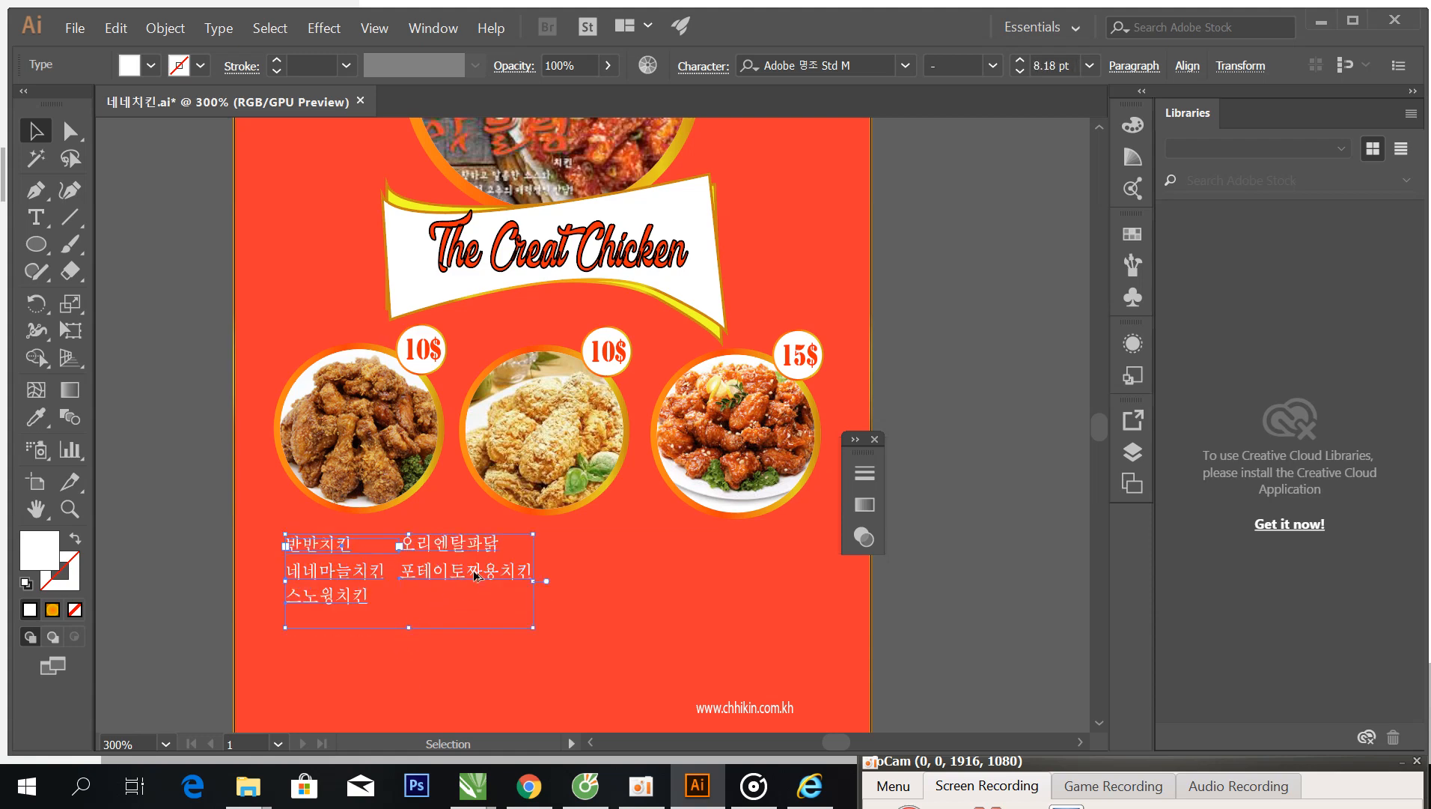
{"action": "scroll", "coordinate": [474, 568], "scroll_direction": "down", "scroll_amount": 2}
{"action": "left_click", "coordinate": [582, 562]}
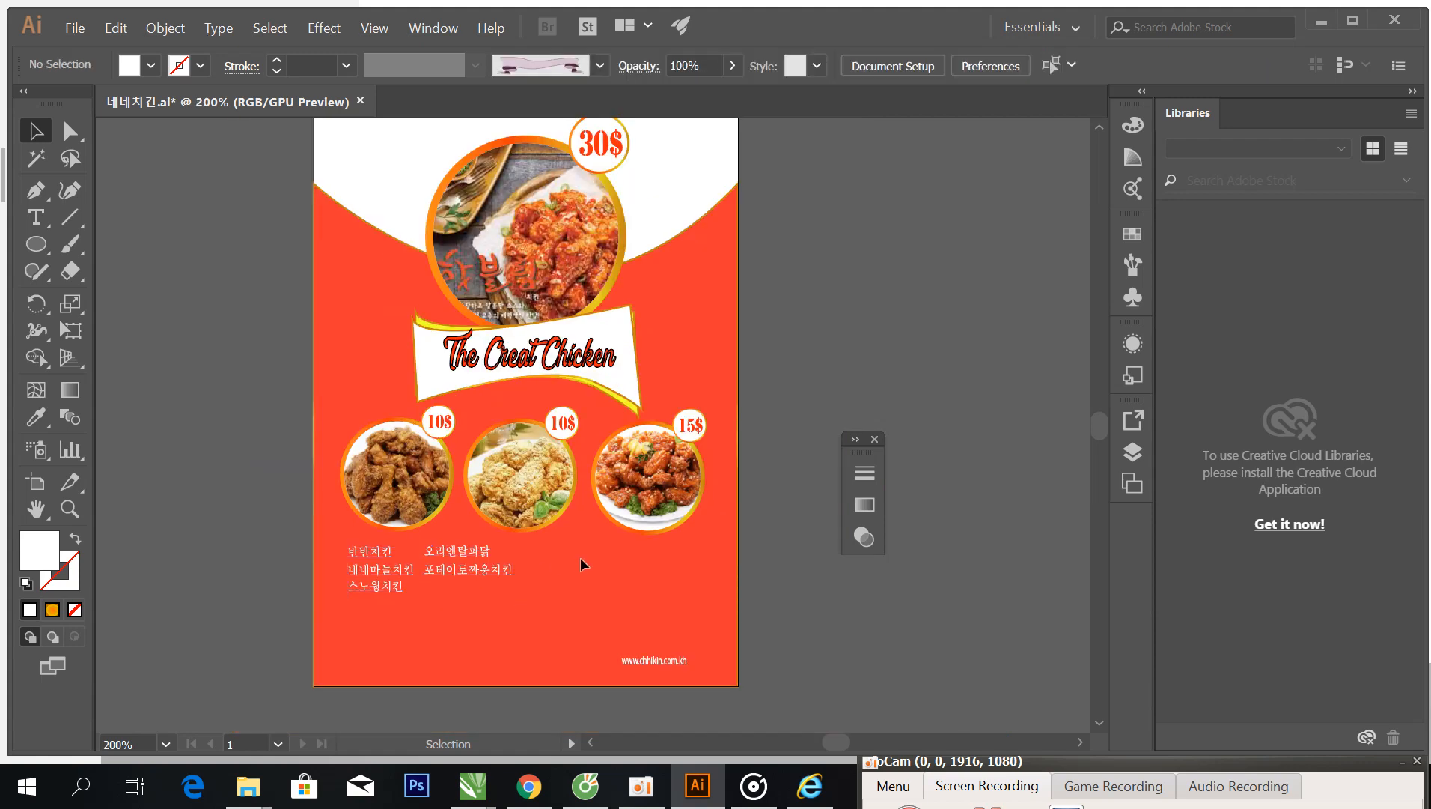
Step: Enlarge the website text to about 13 pt and place it below the menu names, aligned near their left edge
{"action": "scroll", "coordinate": [538, 601], "scroll_direction": "down", "scroll_amount": 1}
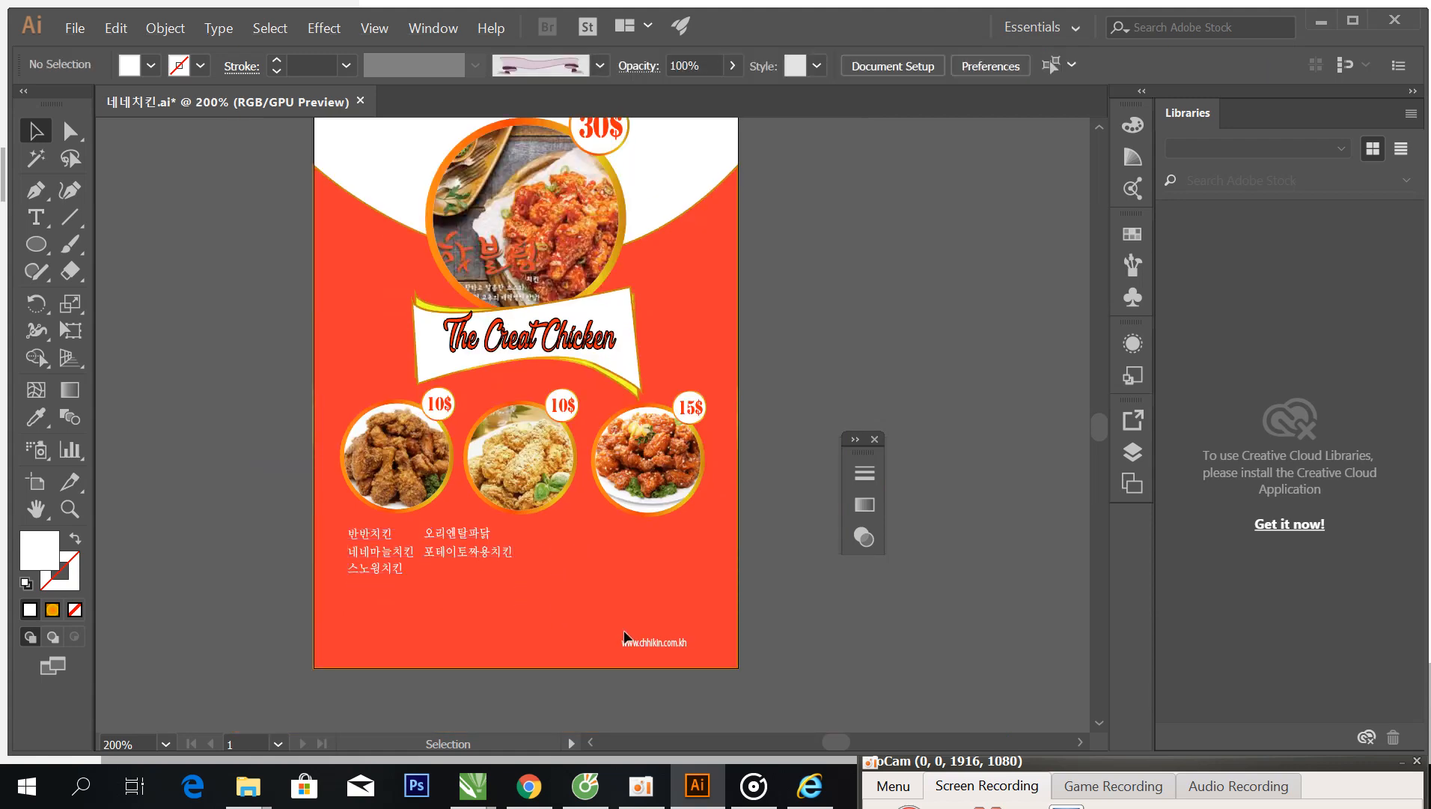
{"action": "left_click", "coordinate": [650, 643]}
{"action": "left_click_drag", "start_coordinate": [650, 644], "coordinate": [479, 620]}
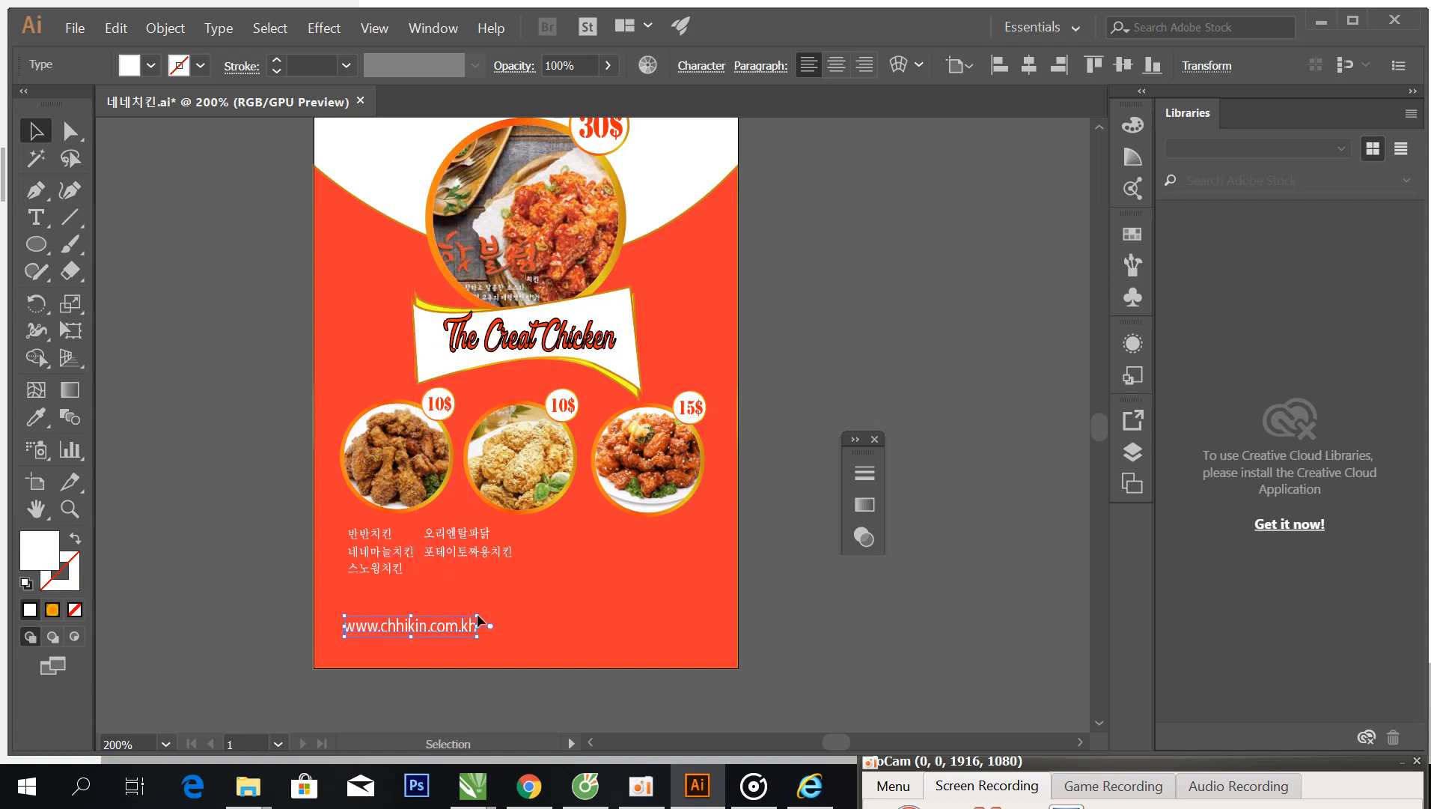
{"action": "left_click", "coordinate": [42, 213]}
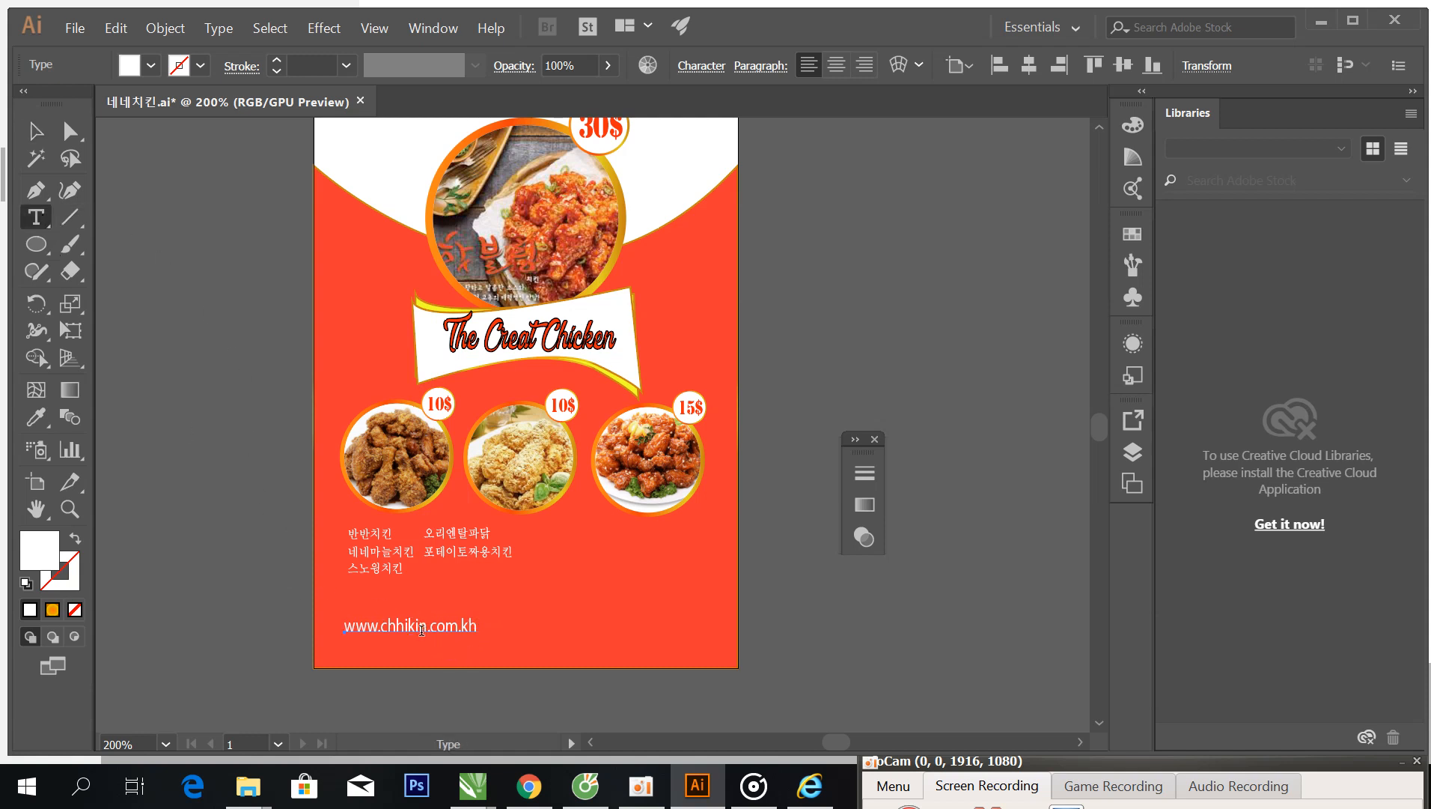
{"action": "left_click", "coordinate": [427, 625]}
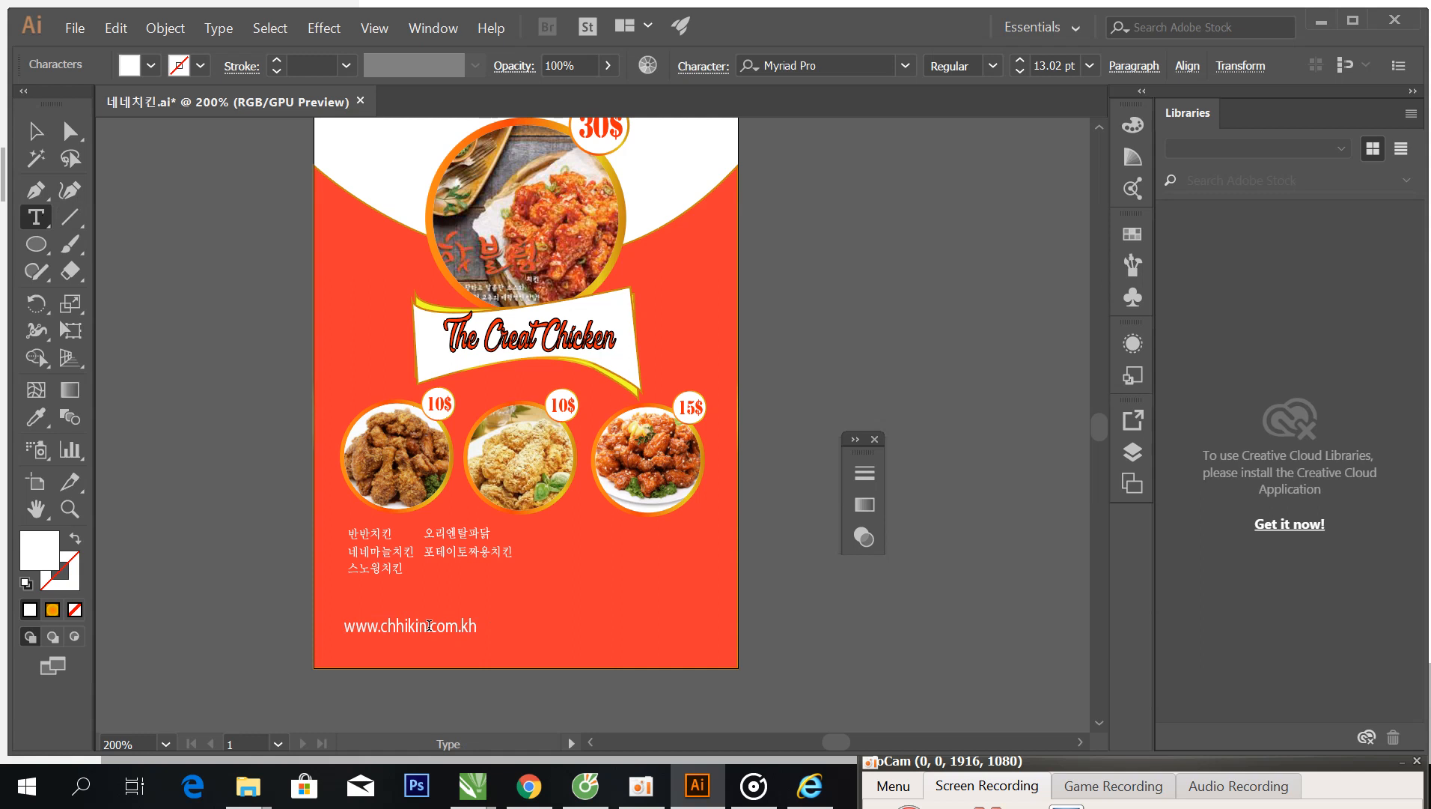
{"action": "key", "text": "BackSpace"}
{"action": "key", "text": "BackSpace"}
{"action": "key", "text": "BackSpace"}
{"action": "key", "text": "BackSpace"}
{"action": "key", "text": "BackSpace"}
{"action": "type", "text": "icken"}
{"action": "scroll", "coordinate": [554, 509], "scroll_direction": "up", "scroll_amount": 3}
{"action": "scroll", "coordinate": [578, 462], "scroll_direction": "down", "scroll_amount": 3}
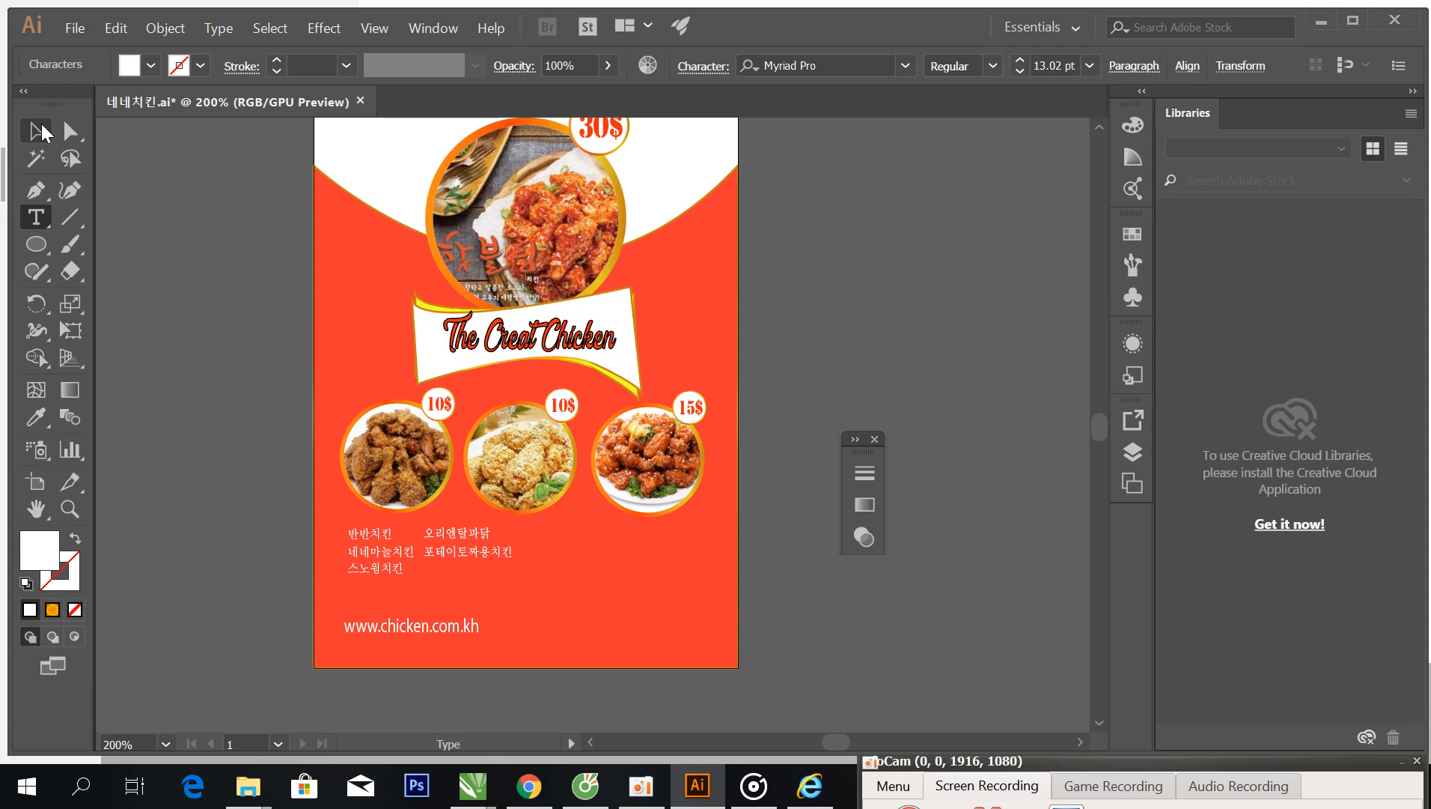
{"action": "left_click", "coordinate": [36, 133]}
{"action": "scroll", "coordinate": [331, 362], "scroll_direction": "up", "scroll_amount": 1}
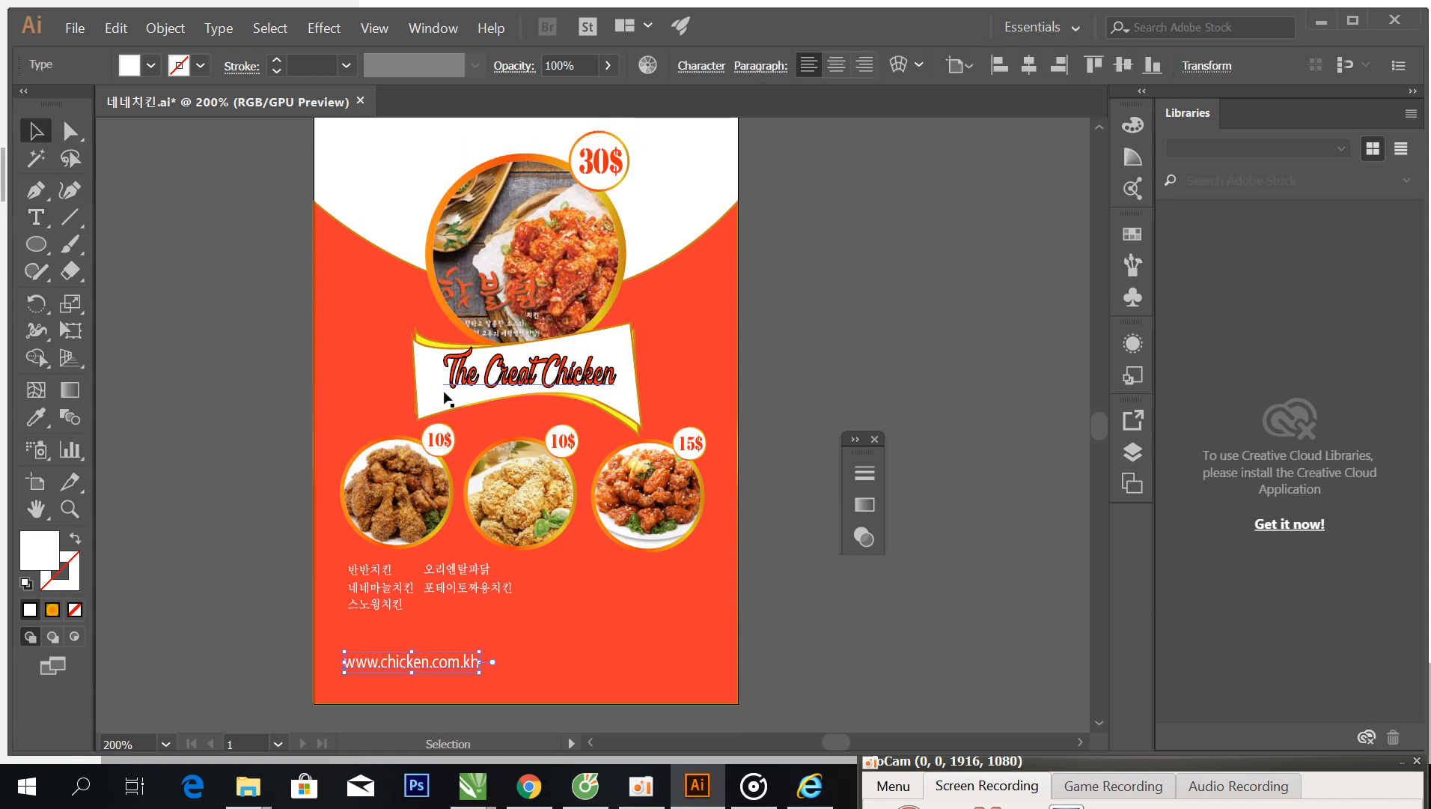
{"action": "scroll", "coordinate": [448, 396], "scroll_direction": "up", "scroll_amount": 1}
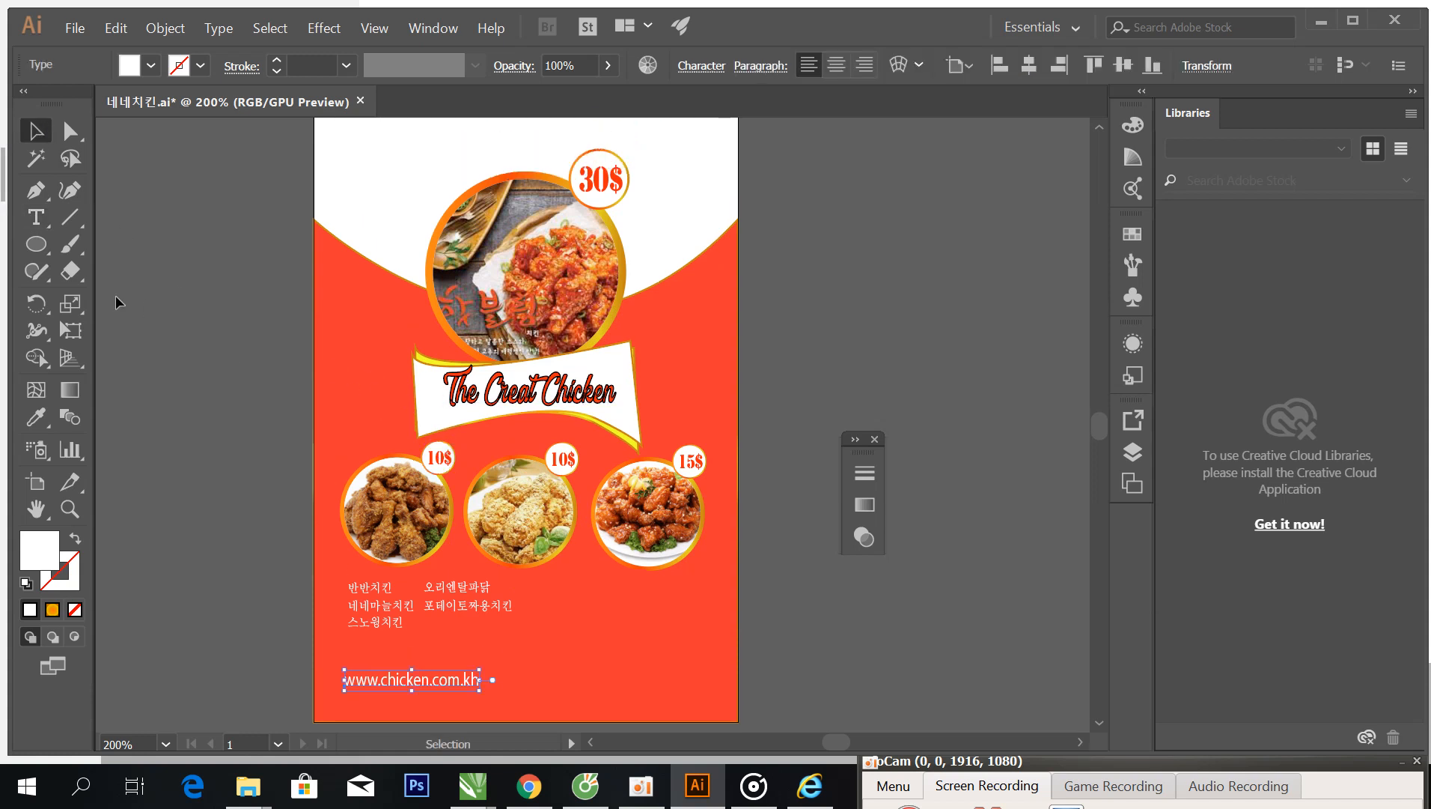
Step: Draw a small white five-pointed star on the empty canvas to the right of the artboard
{"action": "left_click", "coordinate": [48, 253]}
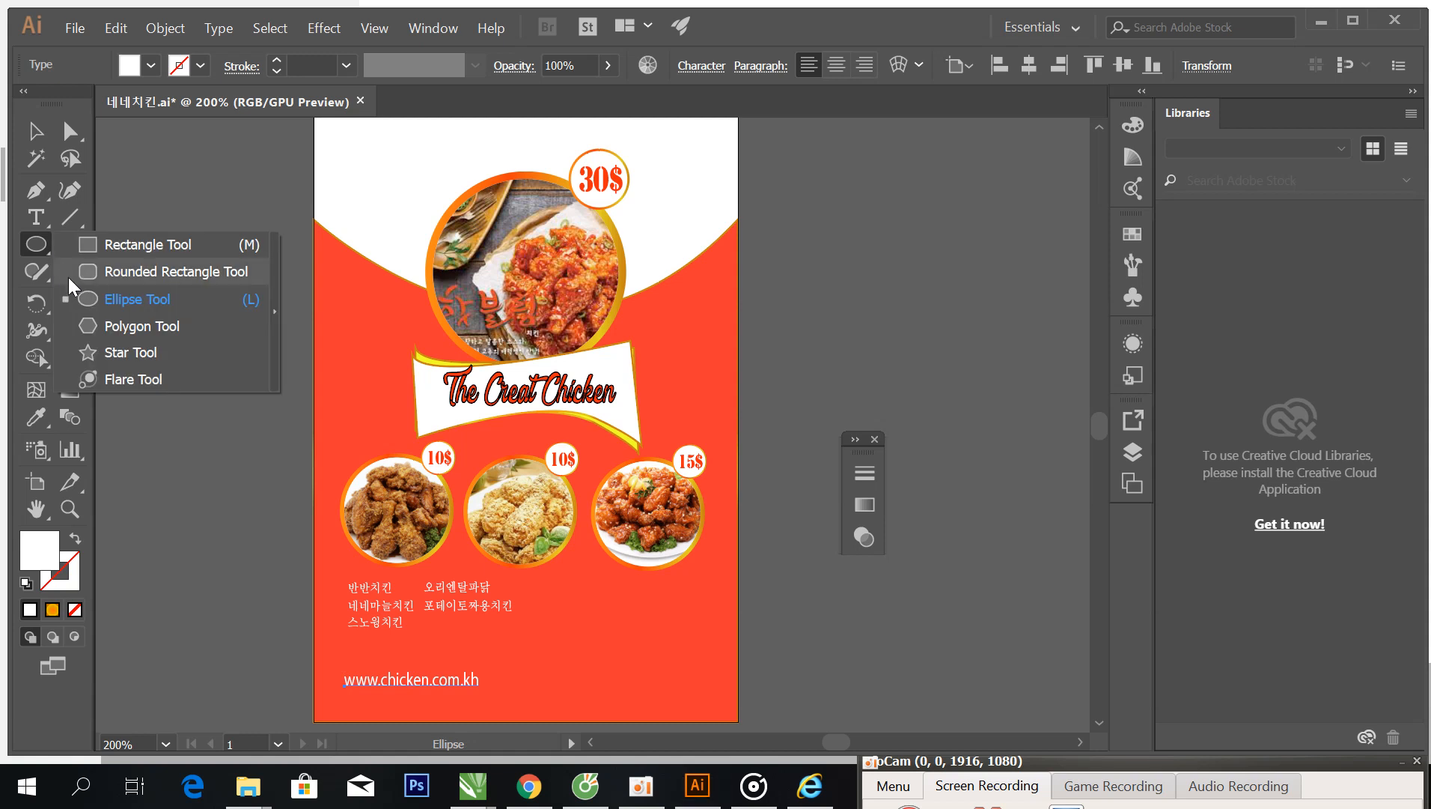
{"action": "left_click", "coordinate": [99, 350]}
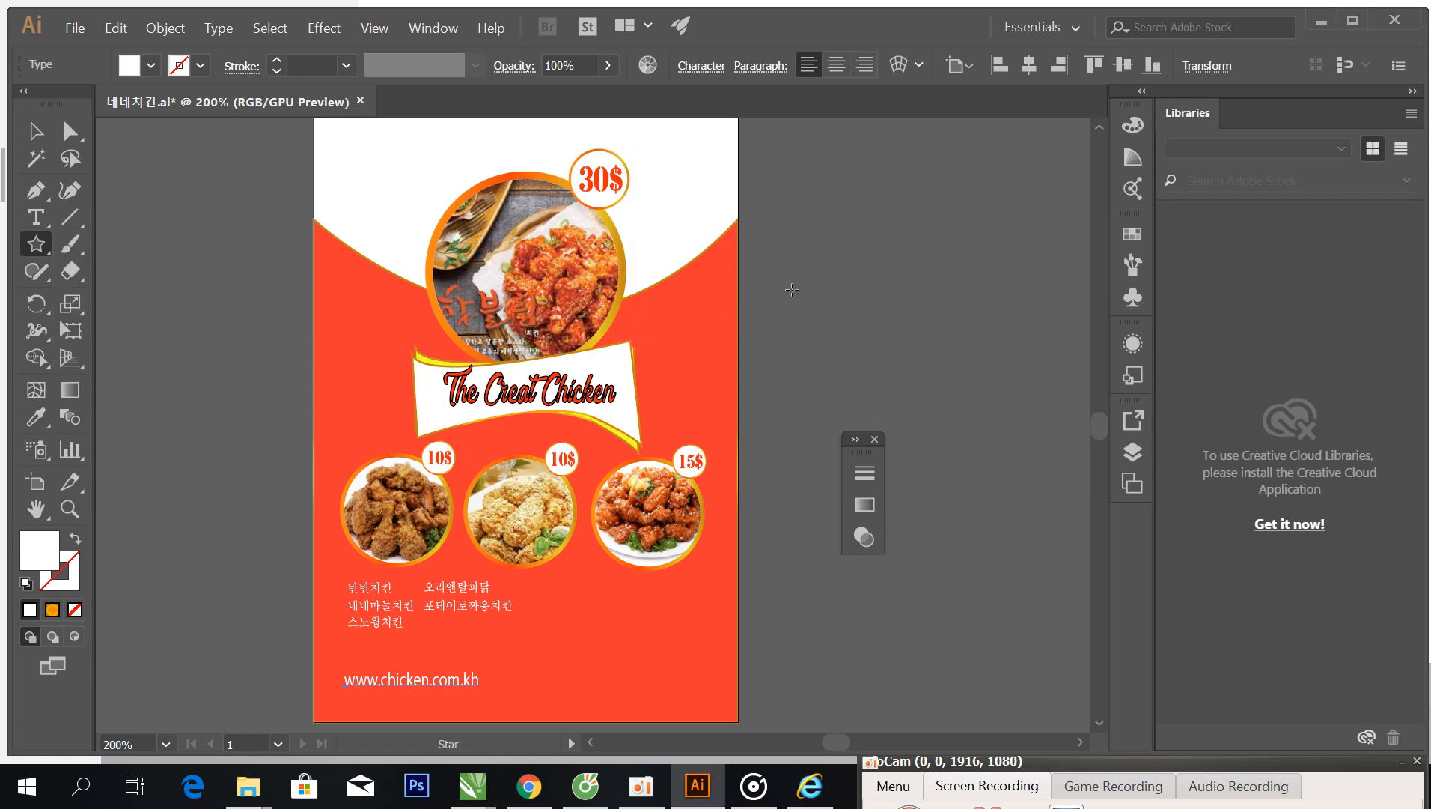
{"action": "left_click_drag", "start_coordinate": [785, 271], "coordinate": [798, 288]}
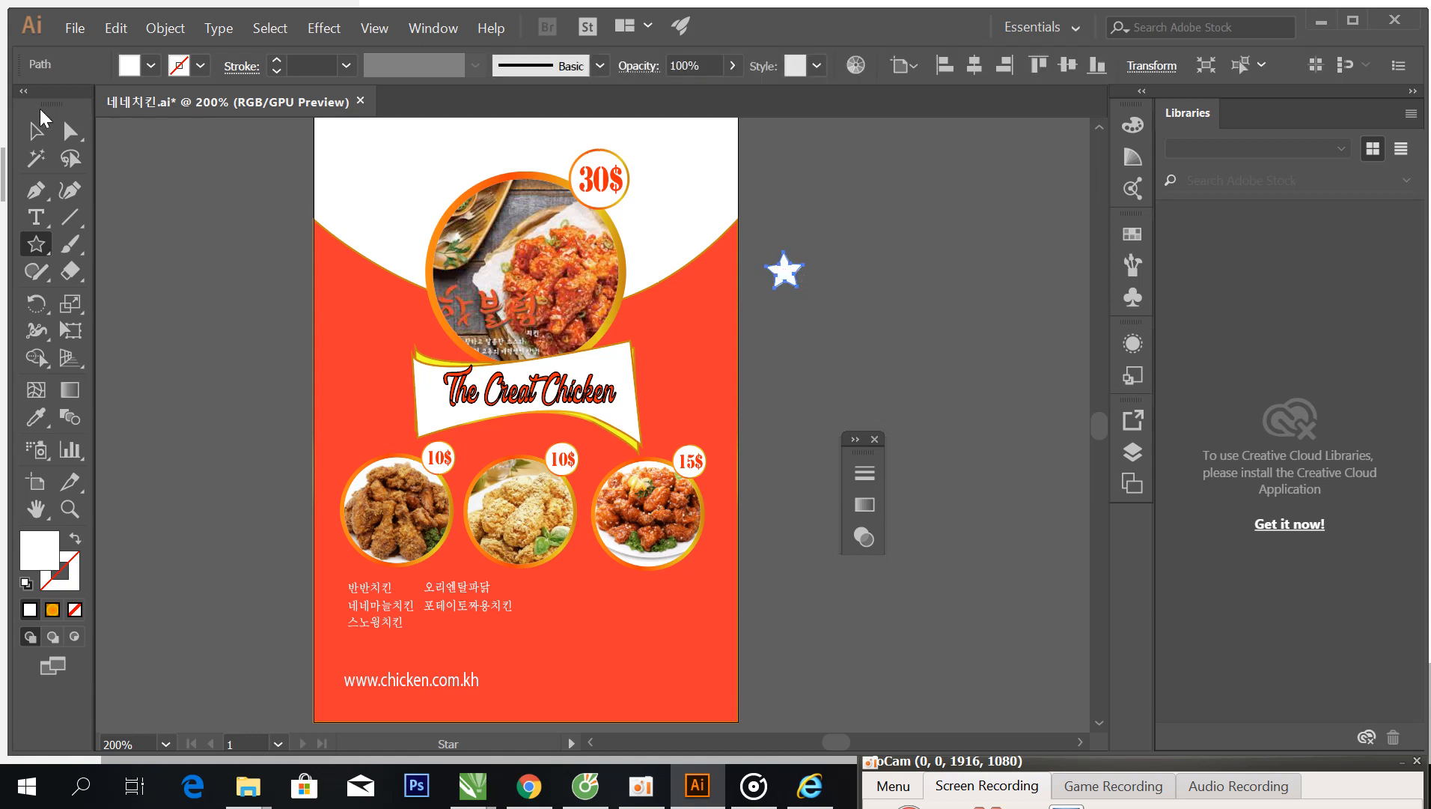
{"action": "left_click", "coordinate": [35, 131]}
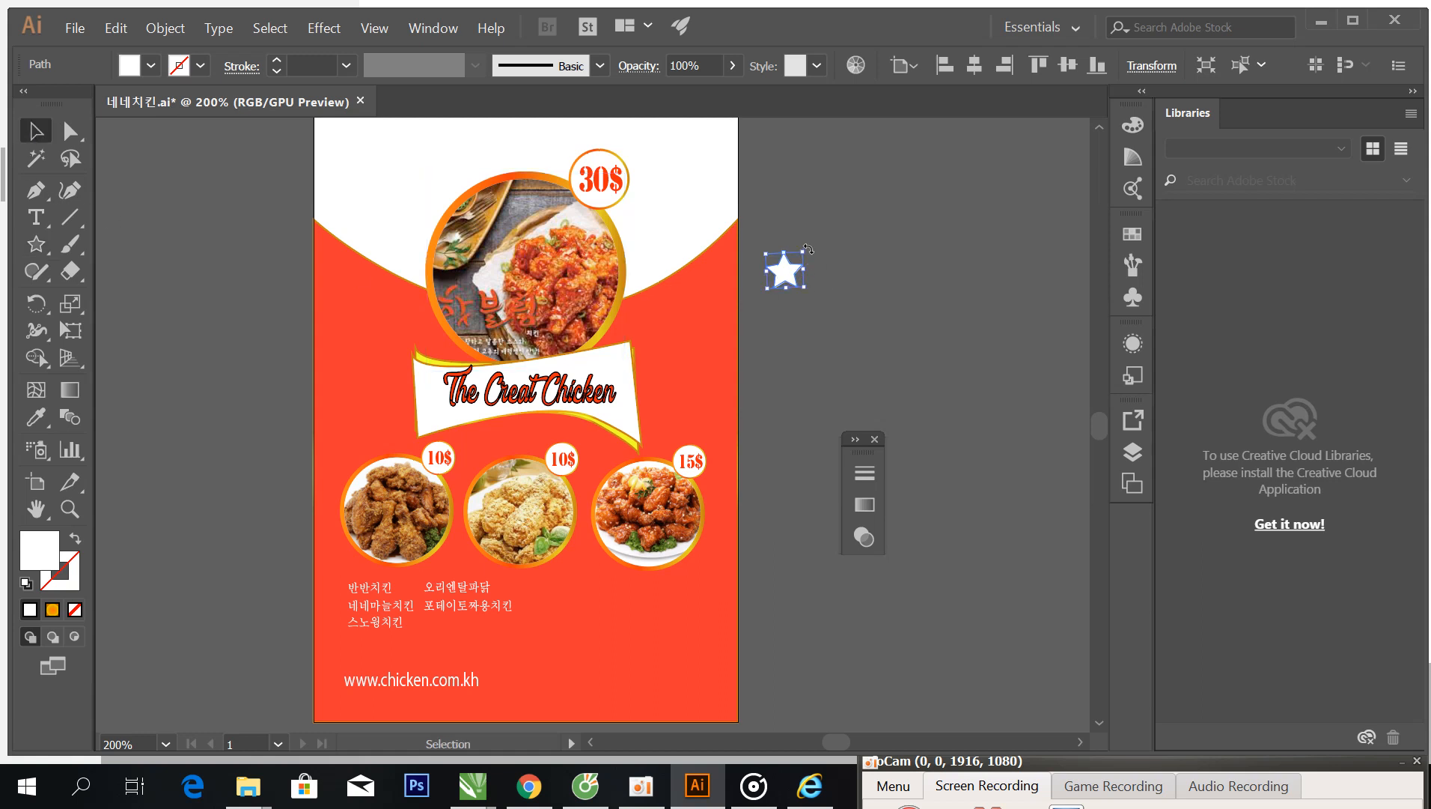
{"action": "left_click", "coordinate": [807, 279]}
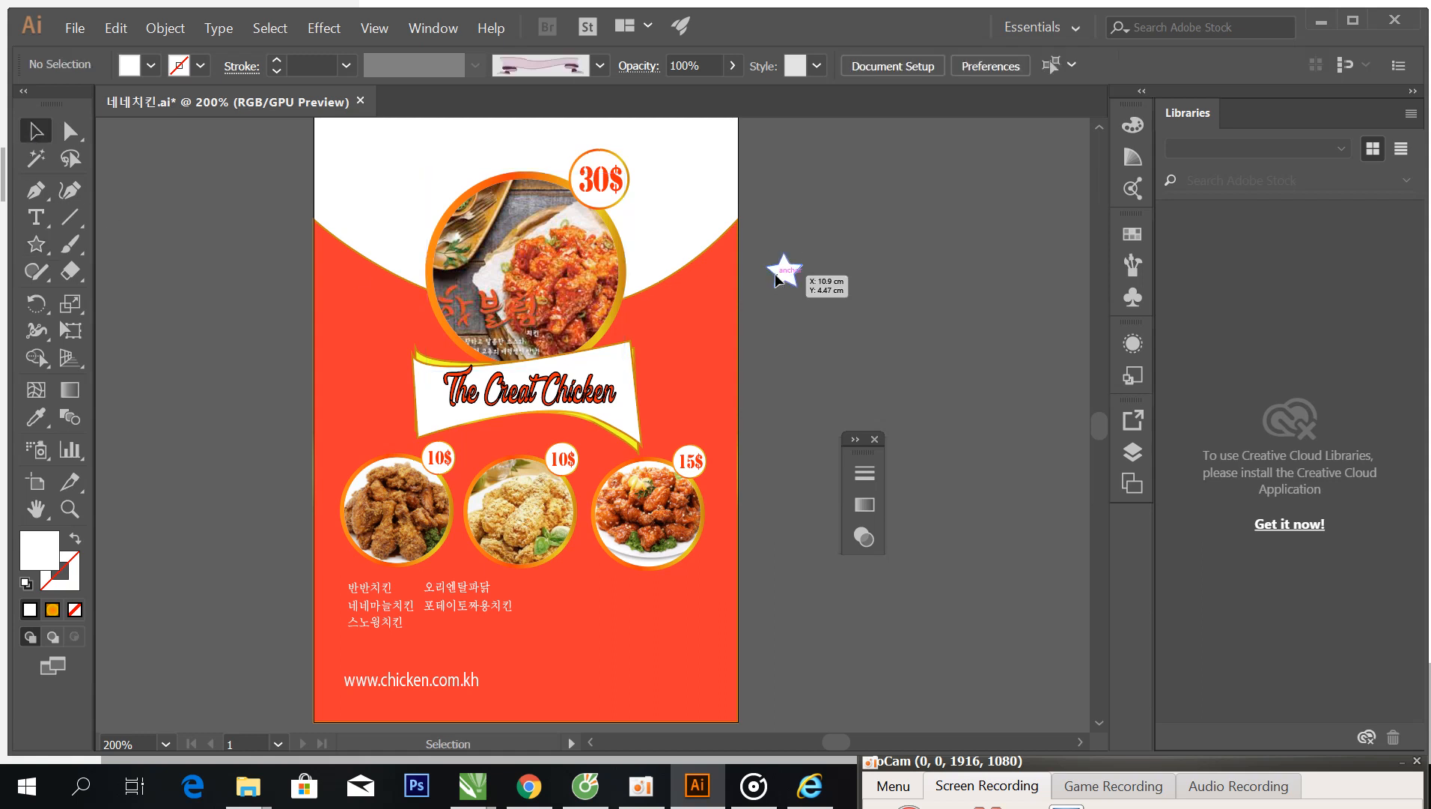
Step: Duplicate the white star twice to make a horizontal row of three adjacent stars
{"action": "left_click", "coordinate": [777, 276]}
{"action": "left_click_drag", "start_coordinate": [814, 289], "coordinate": [816, 295]}
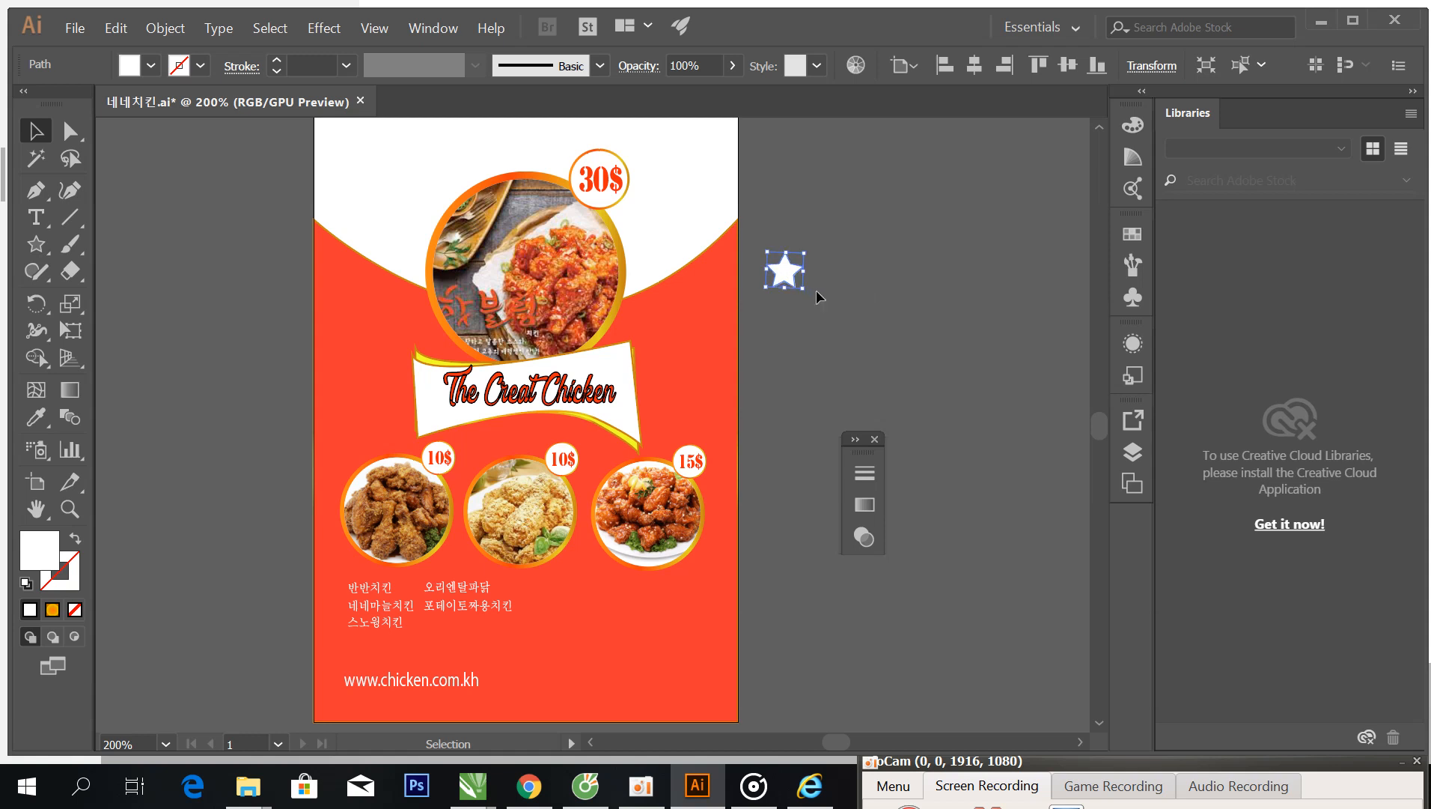
{"action": "mouse_move", "coordinate": [823, 272]}
{"action": "left_mouse_down"}
{"action": "mouse_move", "coordinate": [878, 272]}
{"action": "mouse_move", "coordinate": [824, 271]}
{"action": "left_mouse_up"}
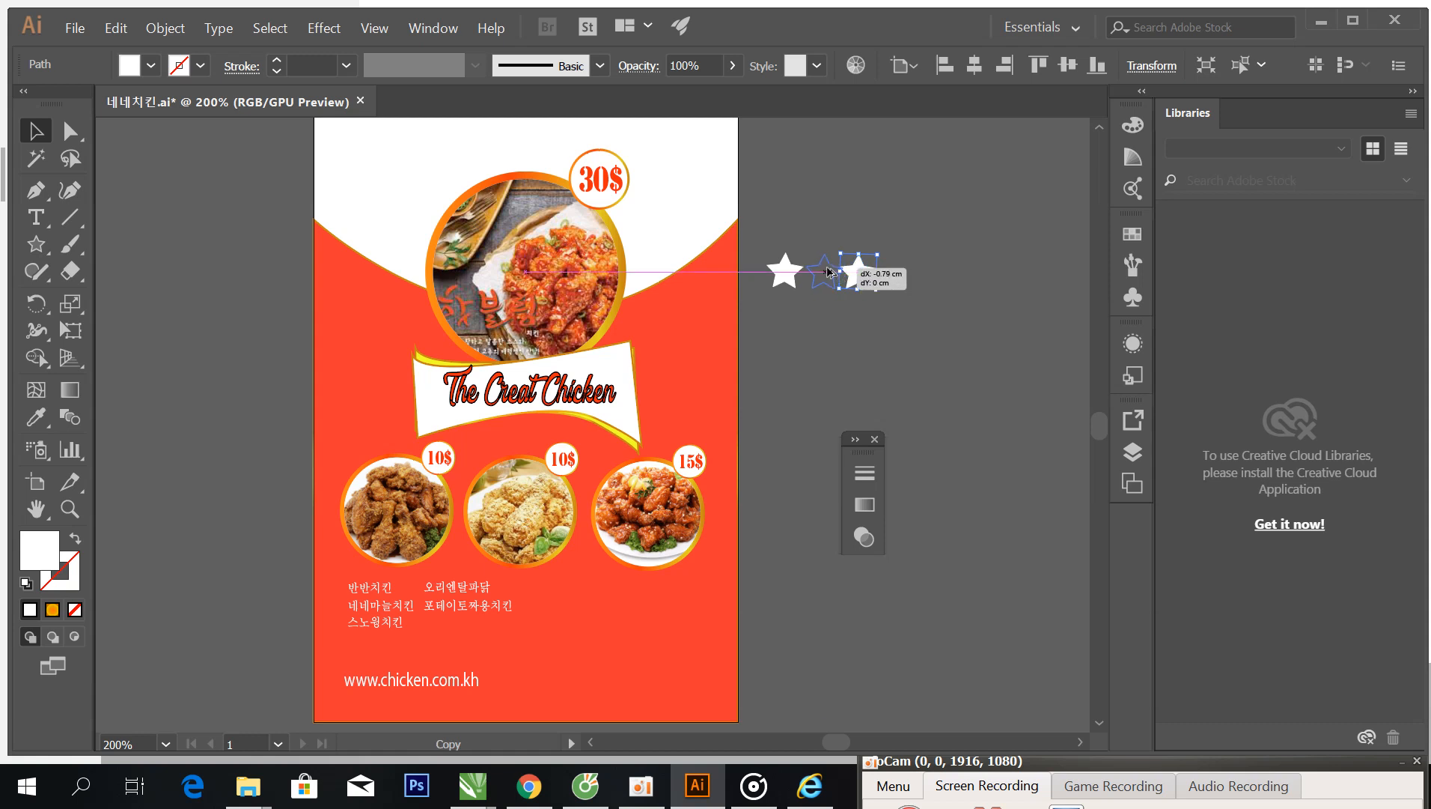
{"action": "left_click", "coordinate": [921, 259]}
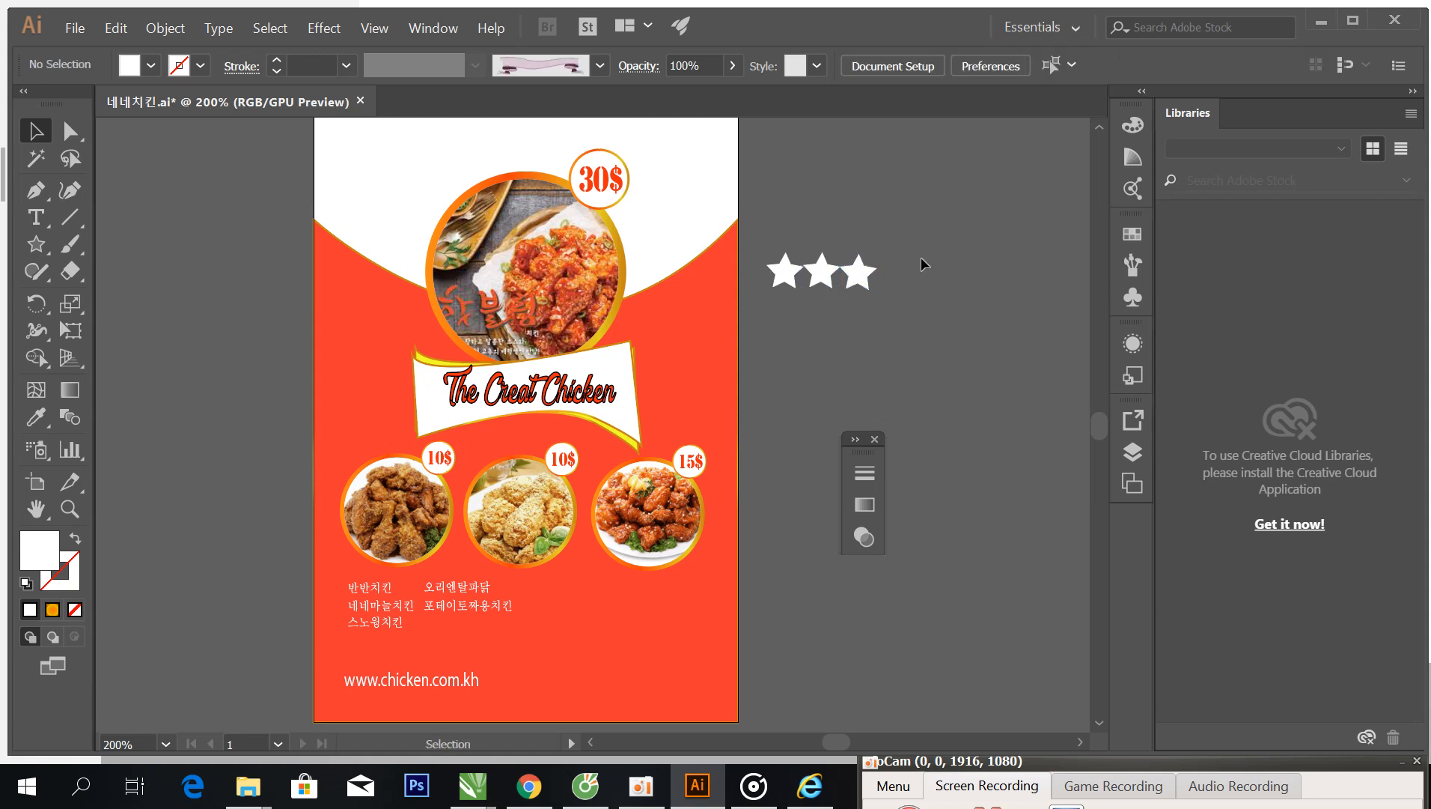
Step: Copy the row of three stars onto the red area, to the left of the main photo above the title banner
{"action": "left_click_drag", "start_coordinate": [761, 235], "coordinate": [784, 310]}
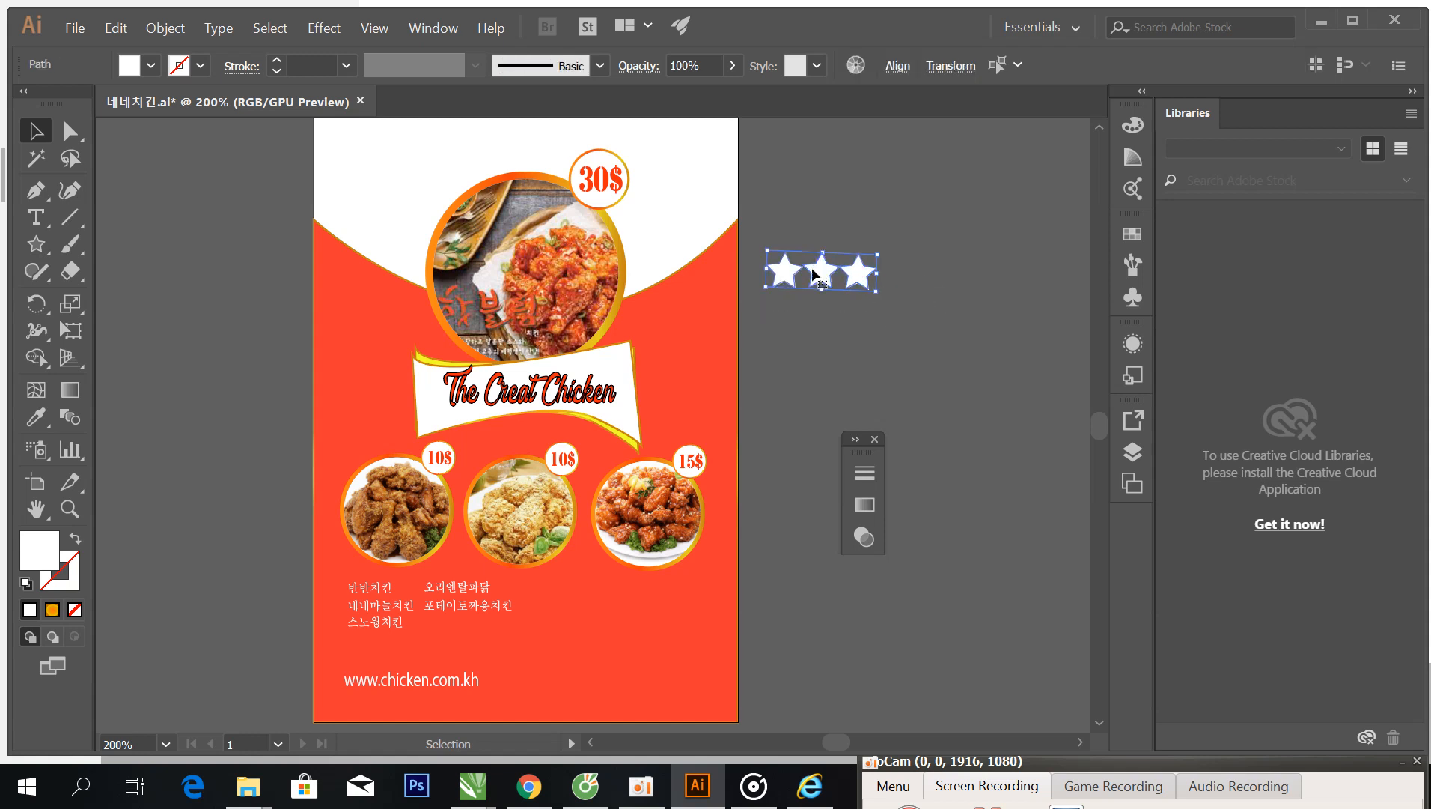
{"action": "left_click_drag", "start_coordinate": [814, 275], "coordinate": [389, 346]}
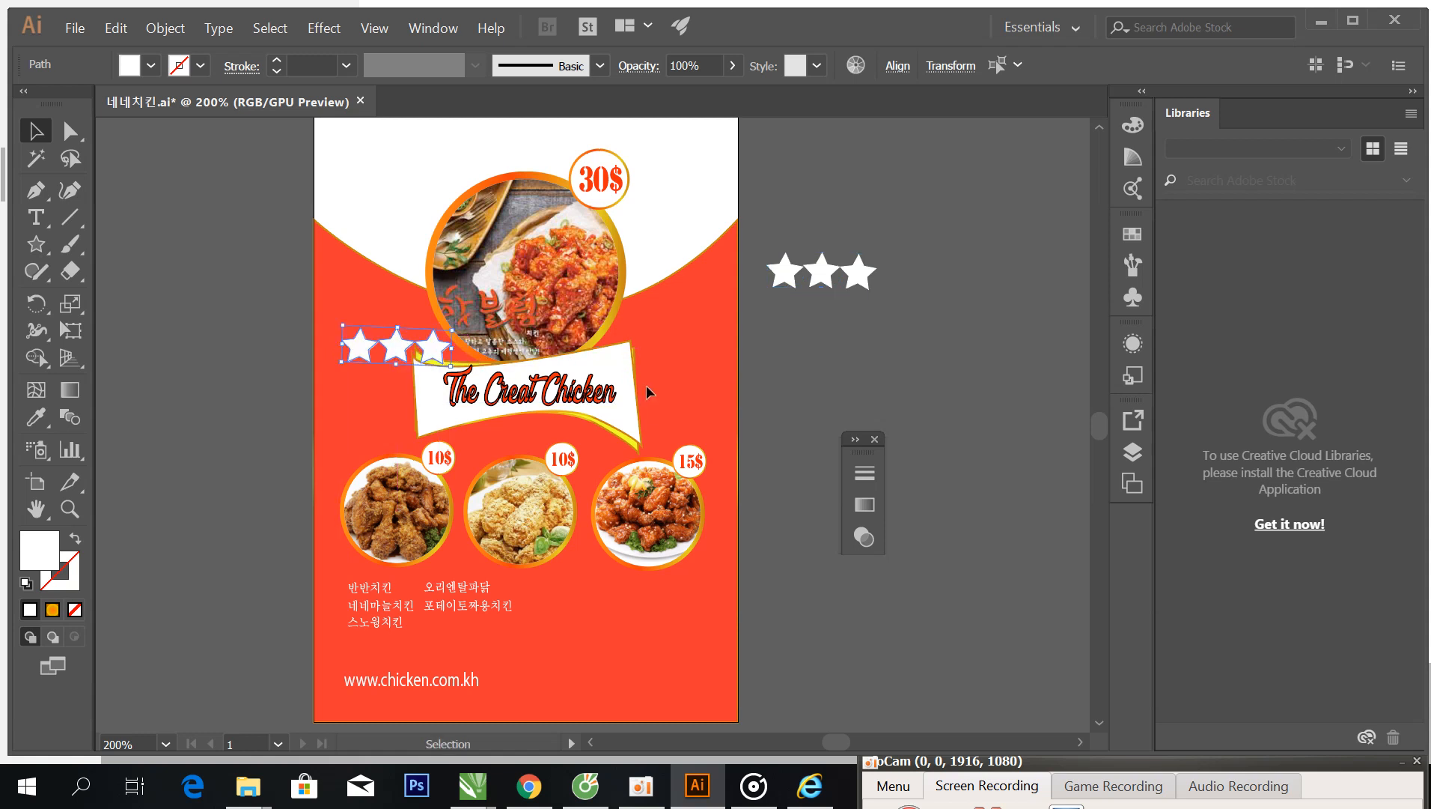
{"action": "left_click", "coordinate": [785, 365]}
Step: Draw an orange-red rectangle in the artboard's top-left corner, spanning about a third of its width
{"action": "scroll", "coordinate": [785, 367], "scroll_direction": "up", "scroll_amount": 3}
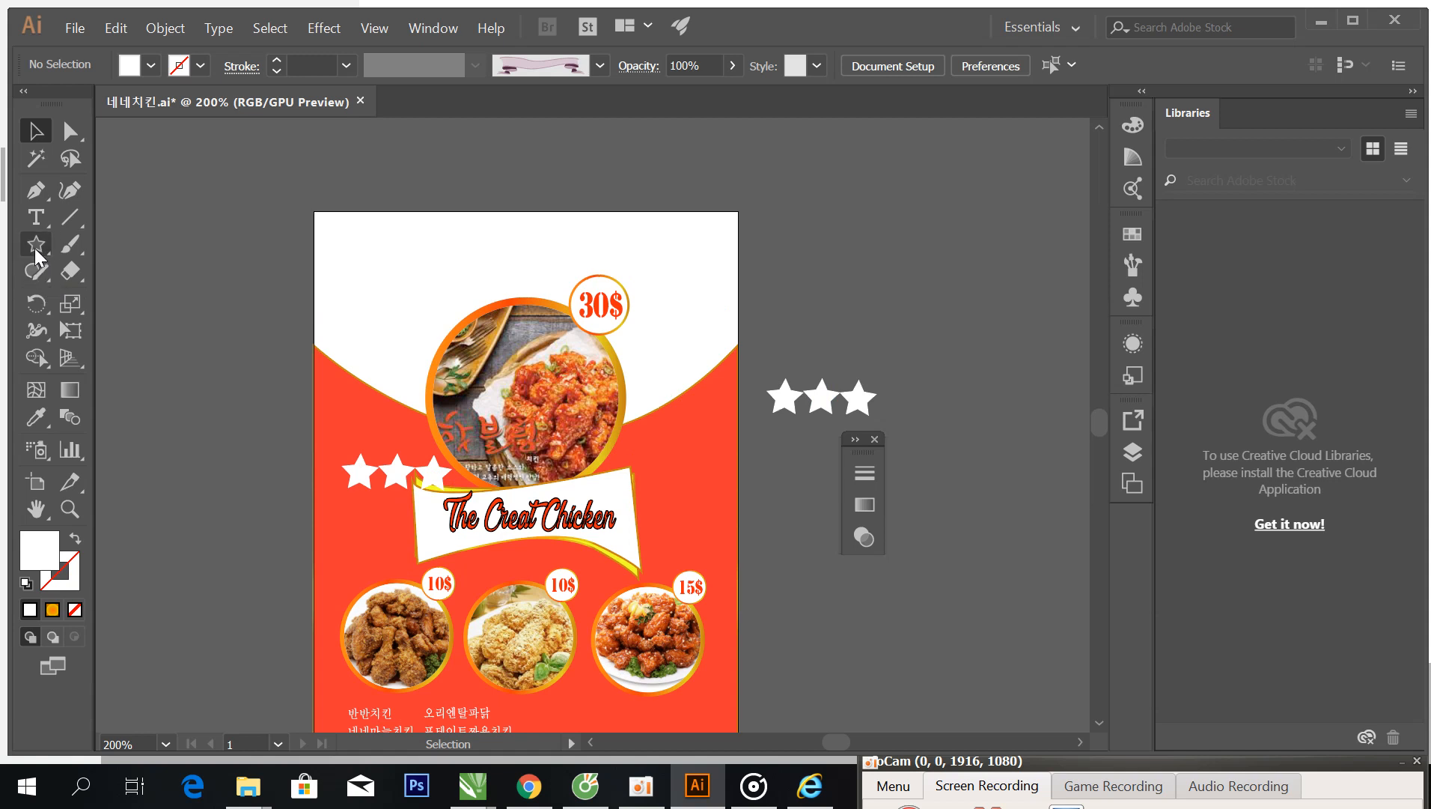
{"action": "left_click_drag", "start_coordinate": [56, 254], "coordinate": [150, 245]}
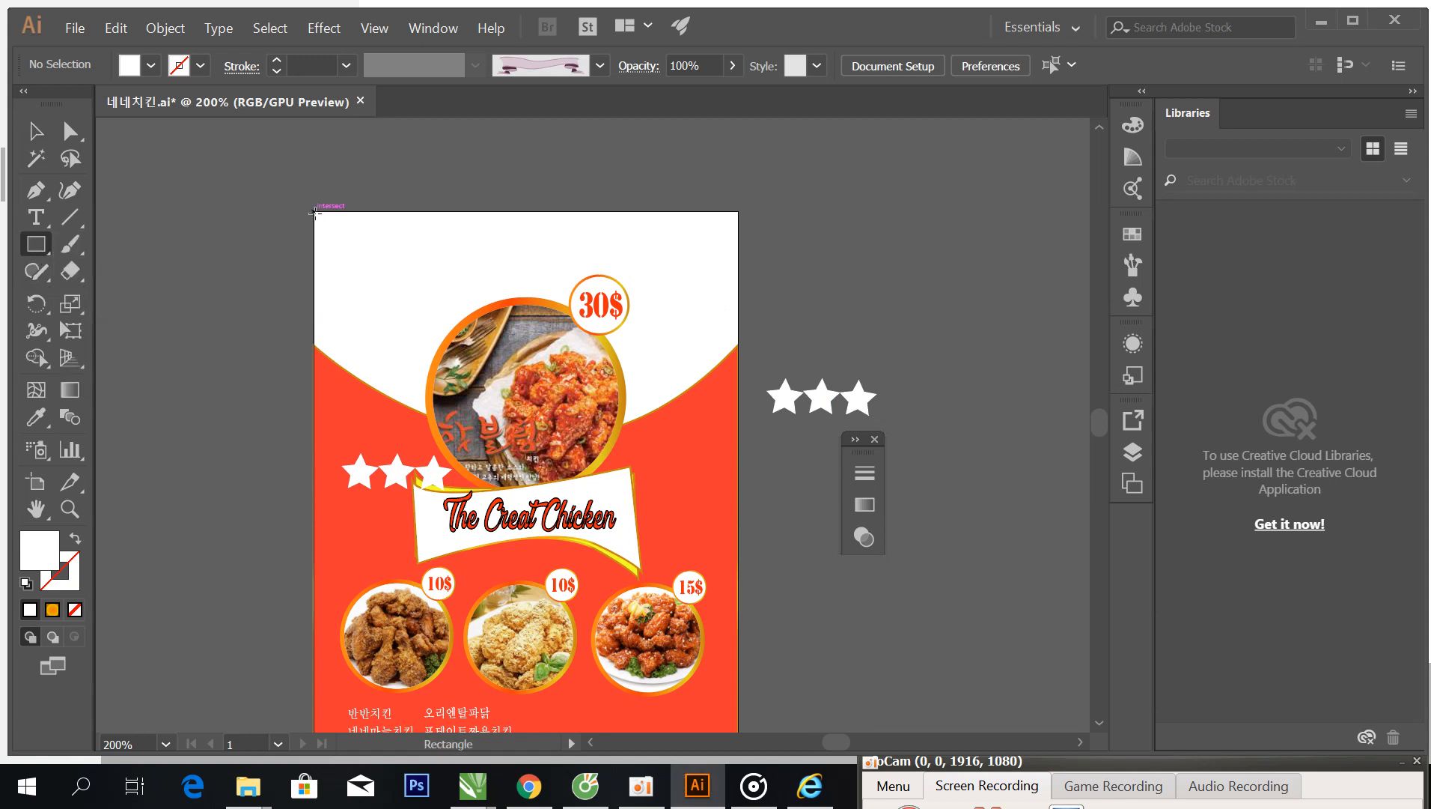
{"action": "left_click_drag", "start_coordinate": [314, 212], "coordinate": [465, 255]}
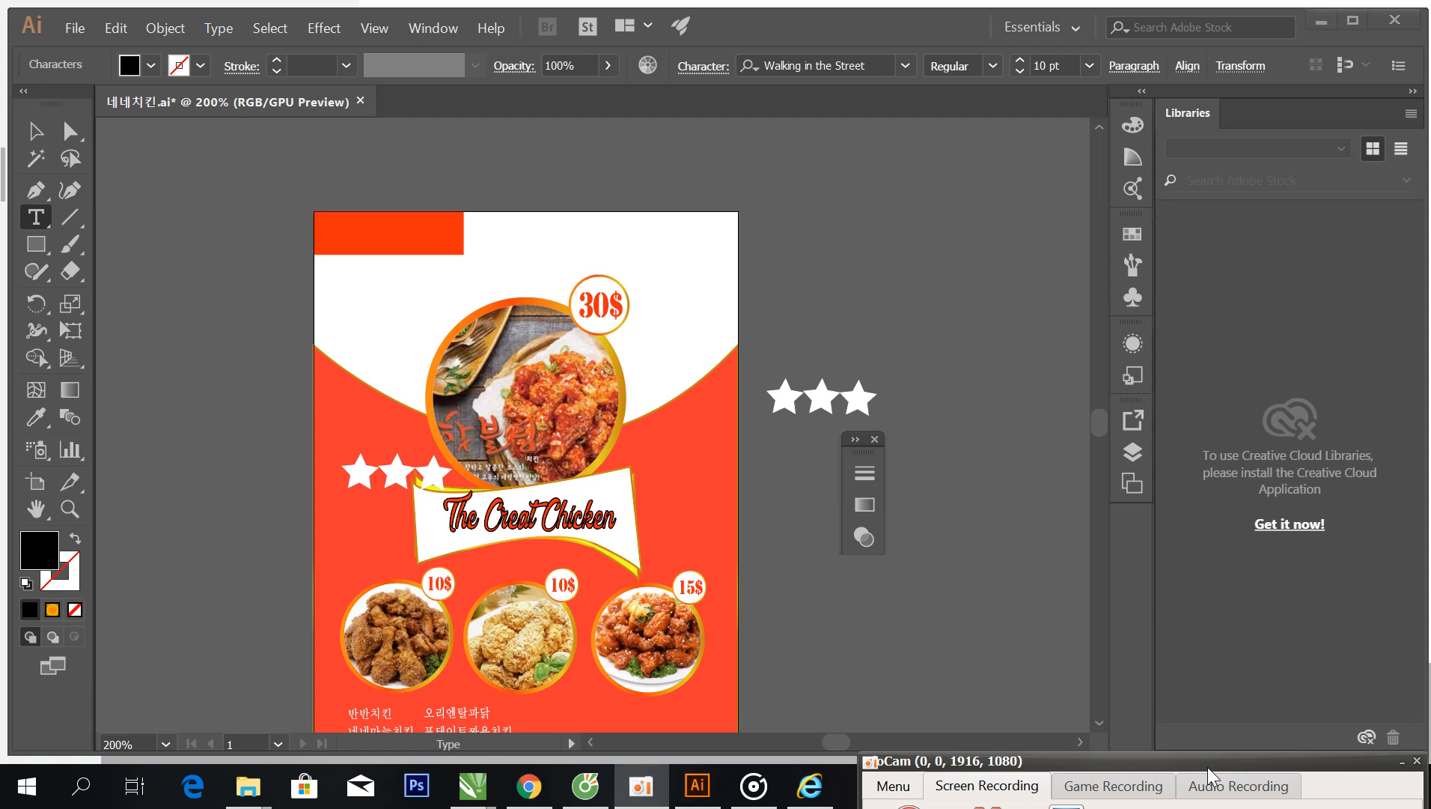
{"action": "left_click_drag", "start_coordinate": [1213, 765], "coordinate": [968, 763]}
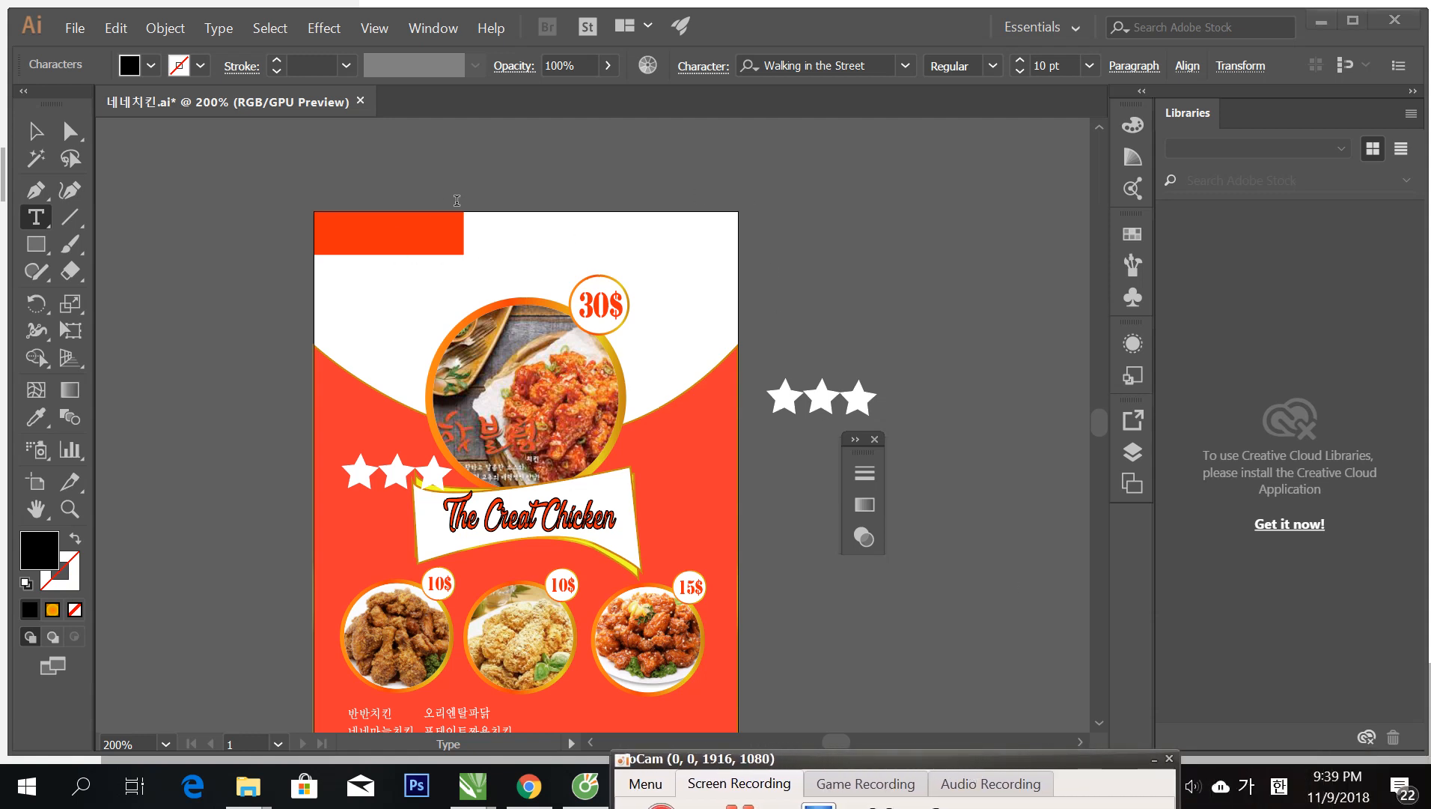
{"action": "key", "text": "Hangul"}
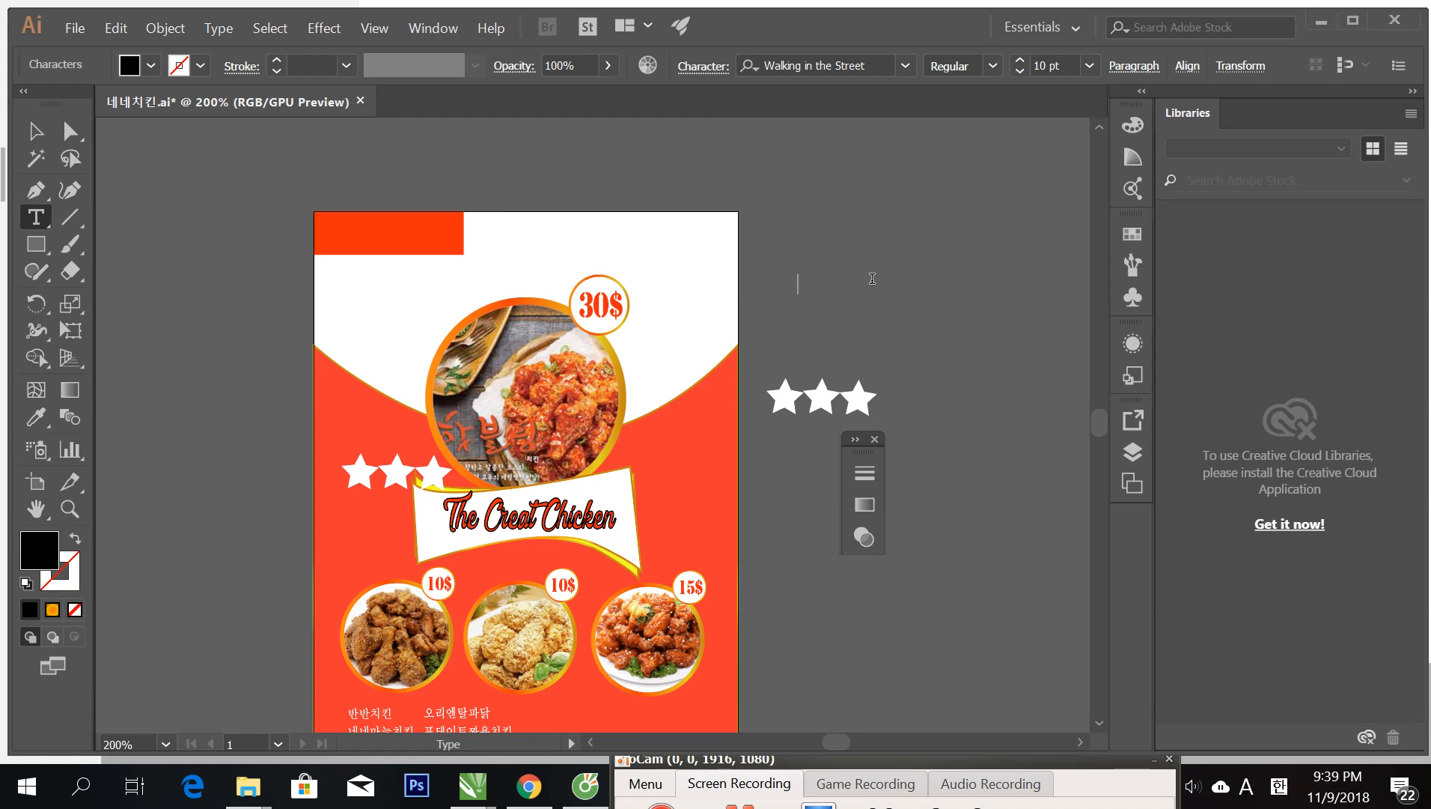
{"action": "type", "text": "ab"}
{"action": "key", "text": "BackSpace"}
{"action": "key", "text": "BackSpace"}
{"action": "key", "text": "Hangul"}
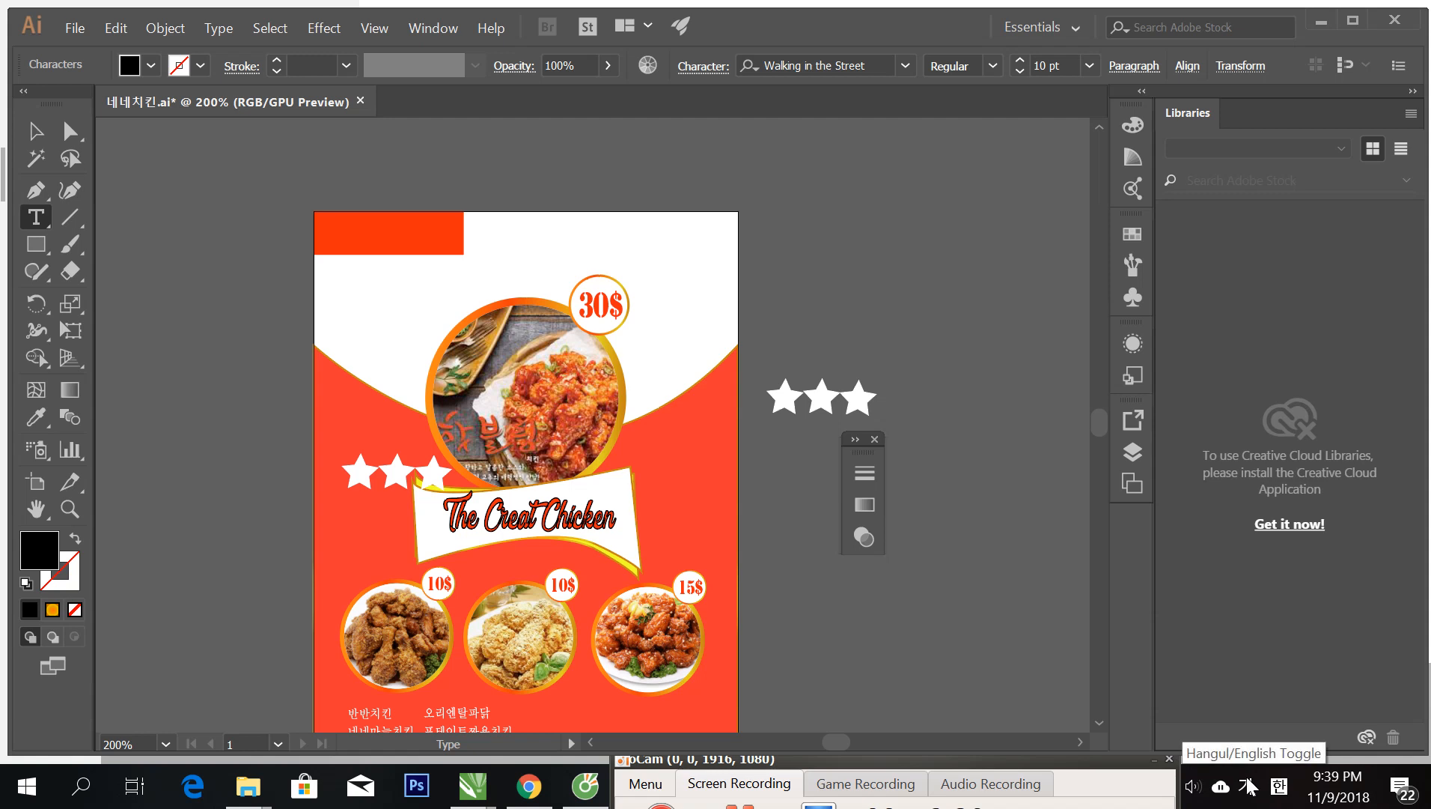
Step: Enter the Korean text 네네치킨 in black on the canvas to the right of the artboard
{"action": "type", "text": "ㄴ"}
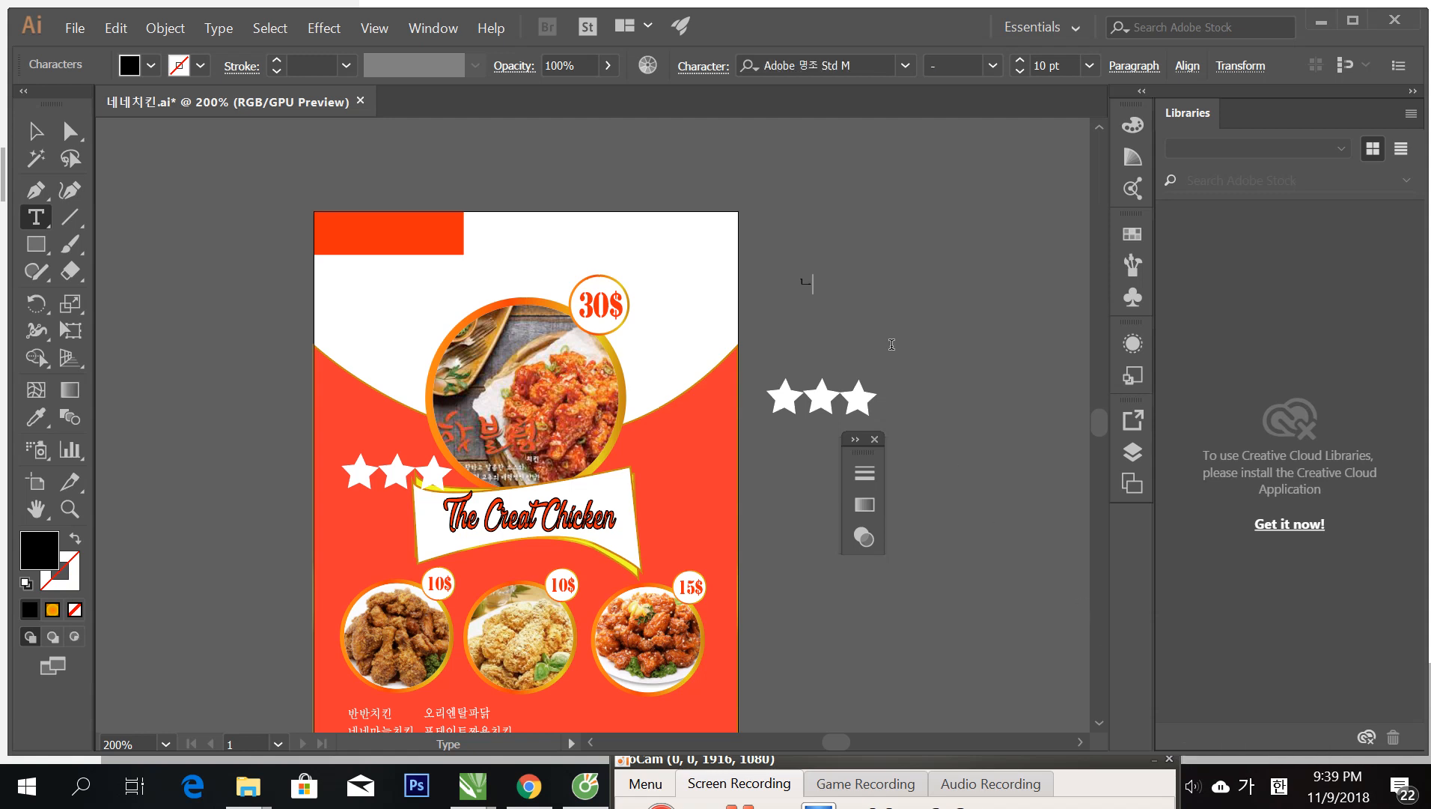
{"action": "type", "text": "ㅔ"}
{"action": "type", "text": "네"}
{"action": "type", "text": "ㅊㅣㅋ"}
{"action": "type", "text": "ㅣㄴ"}
Step: Give the 네네치킨 text a brush-style Korean font and enlarge it over the red rectangle in the artboard's top-left corner
{"action": "left_click_drag", "start_coordinate": [883, 282], "coordinate": [771, 261]}
{"action": "left_click", "coordinate": [905, 65]}
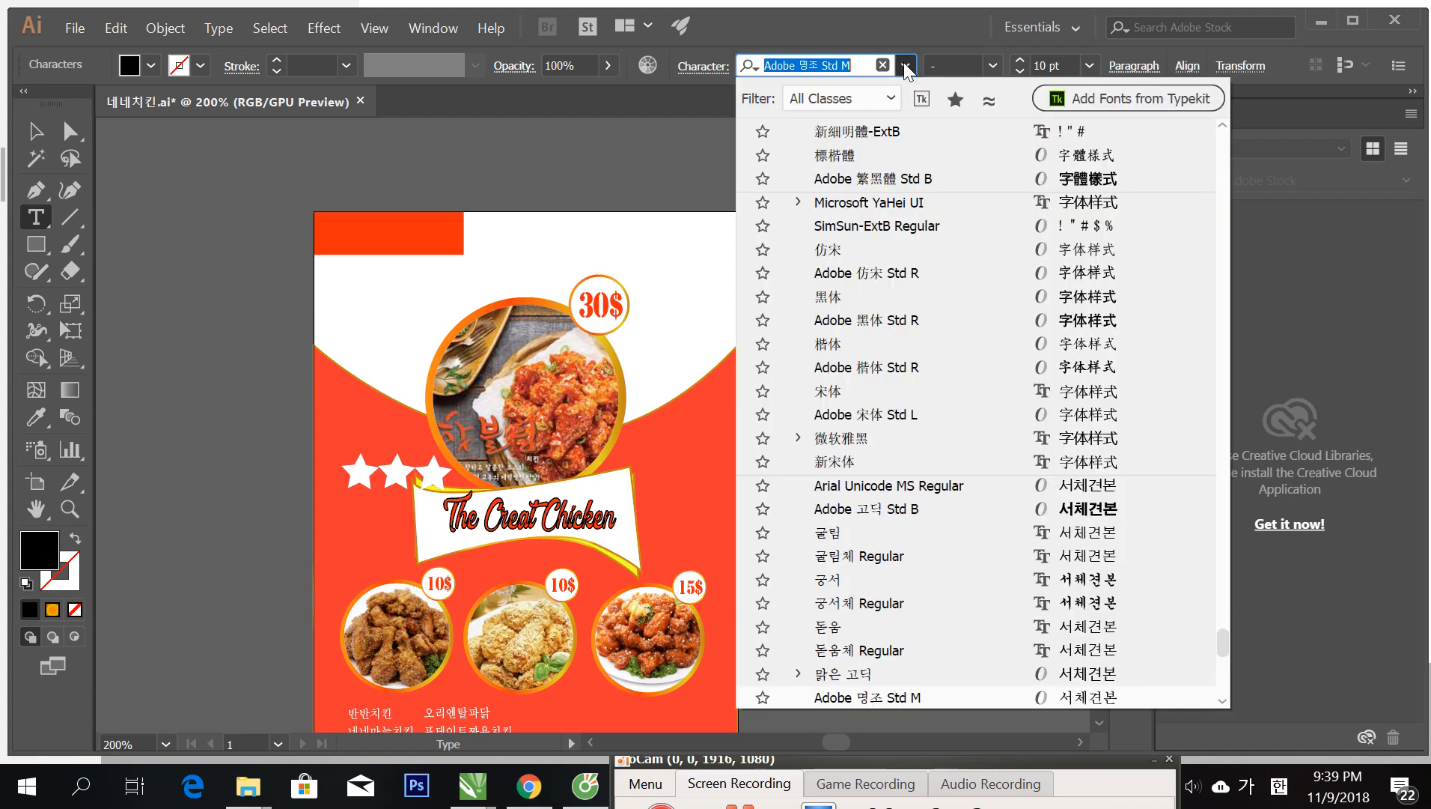
{"action": "key", "text": "Escape"}
{"action": "key", "text": "Escape"}
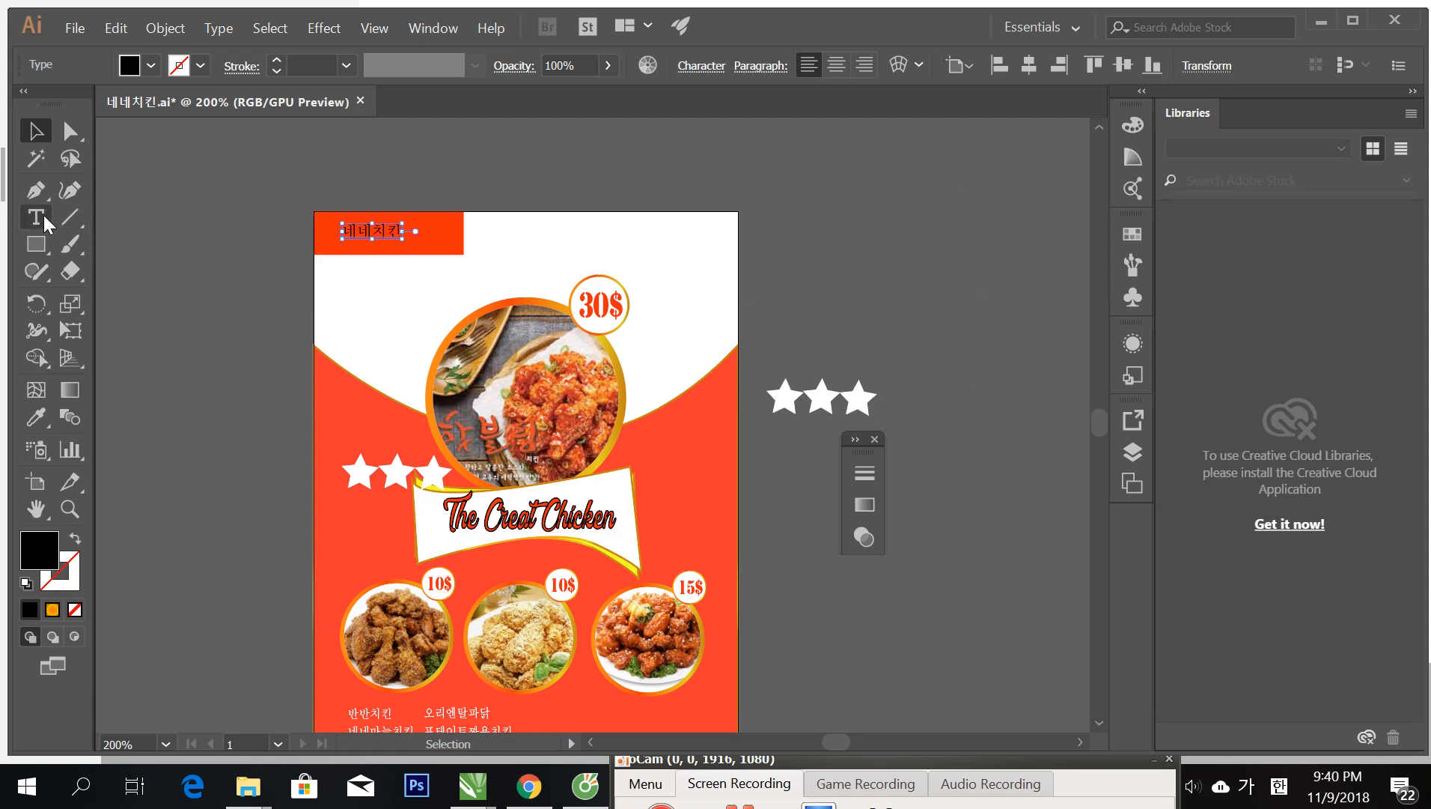
{"action": "left_click_drag", "start_coordinate": [403, 223], "coordinate": [449, 217]}
{"action": "left_click_drag", "start_coordinate": [342, 238], "coordinate": [334, 248]}
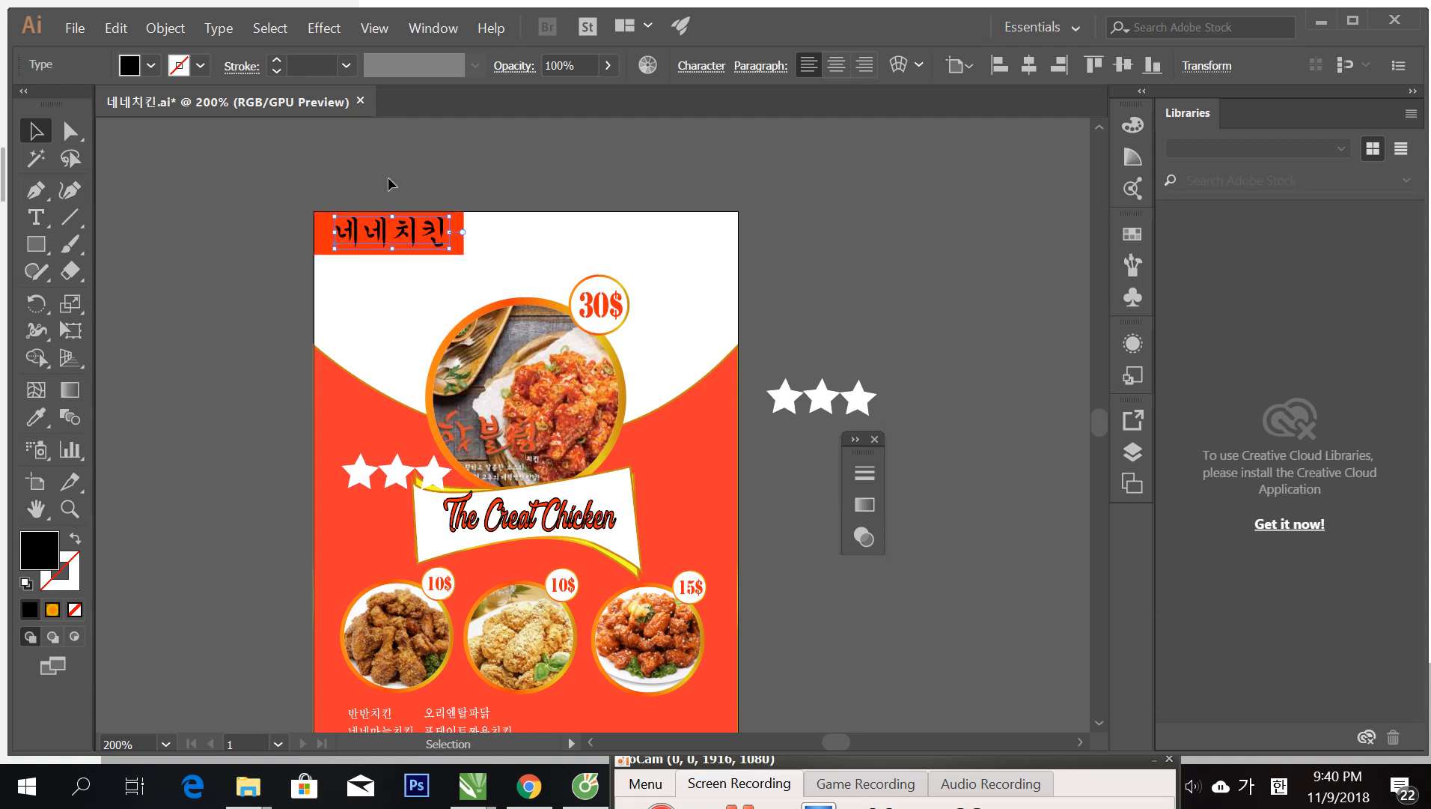
Step: Recolour the 네네치킨 text on the red rectangle in the artboard's top-left corner to the White swatch
{"action": "left_click", "coordinate": [157, 66]}
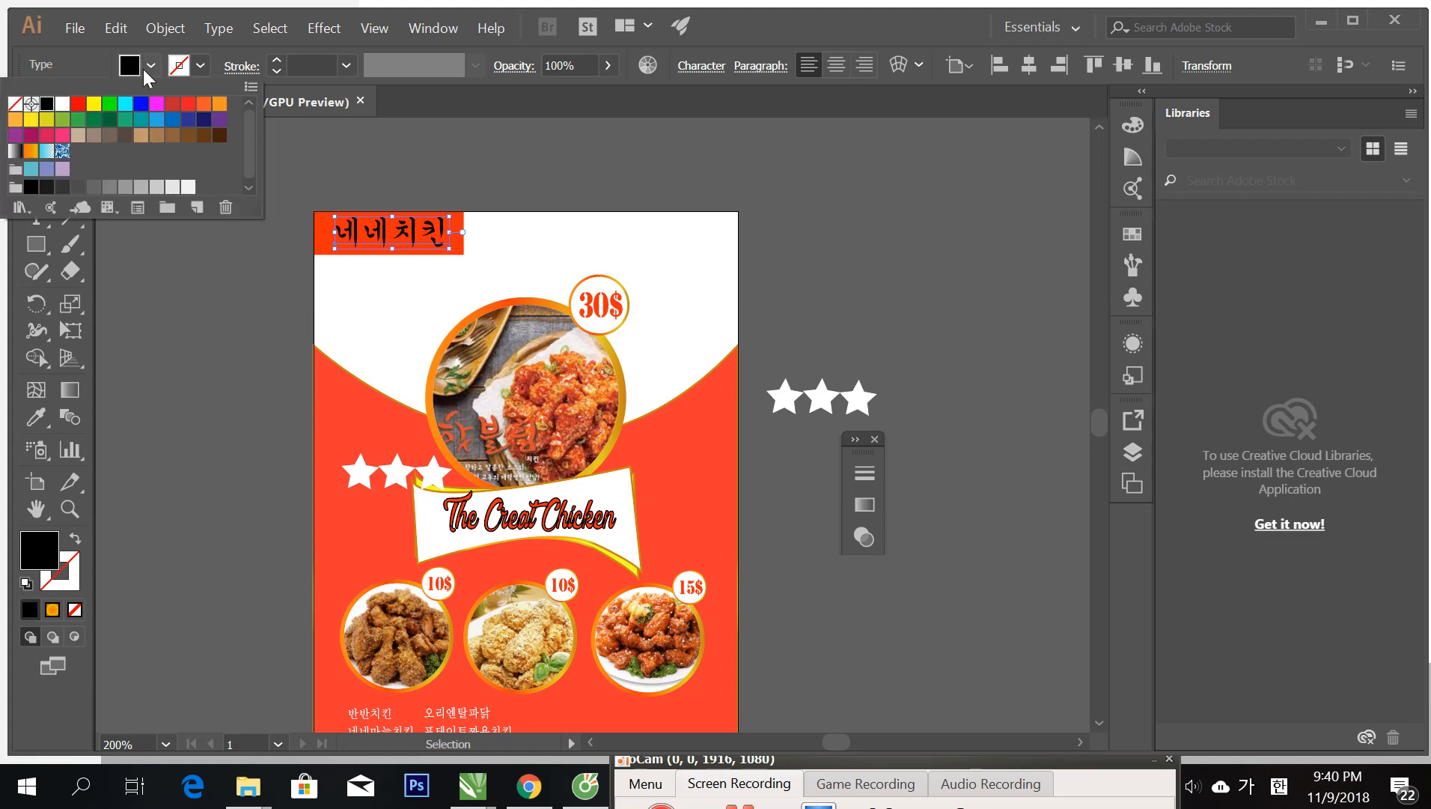
{"action": "double_click", "coordinate": [62, 104]}
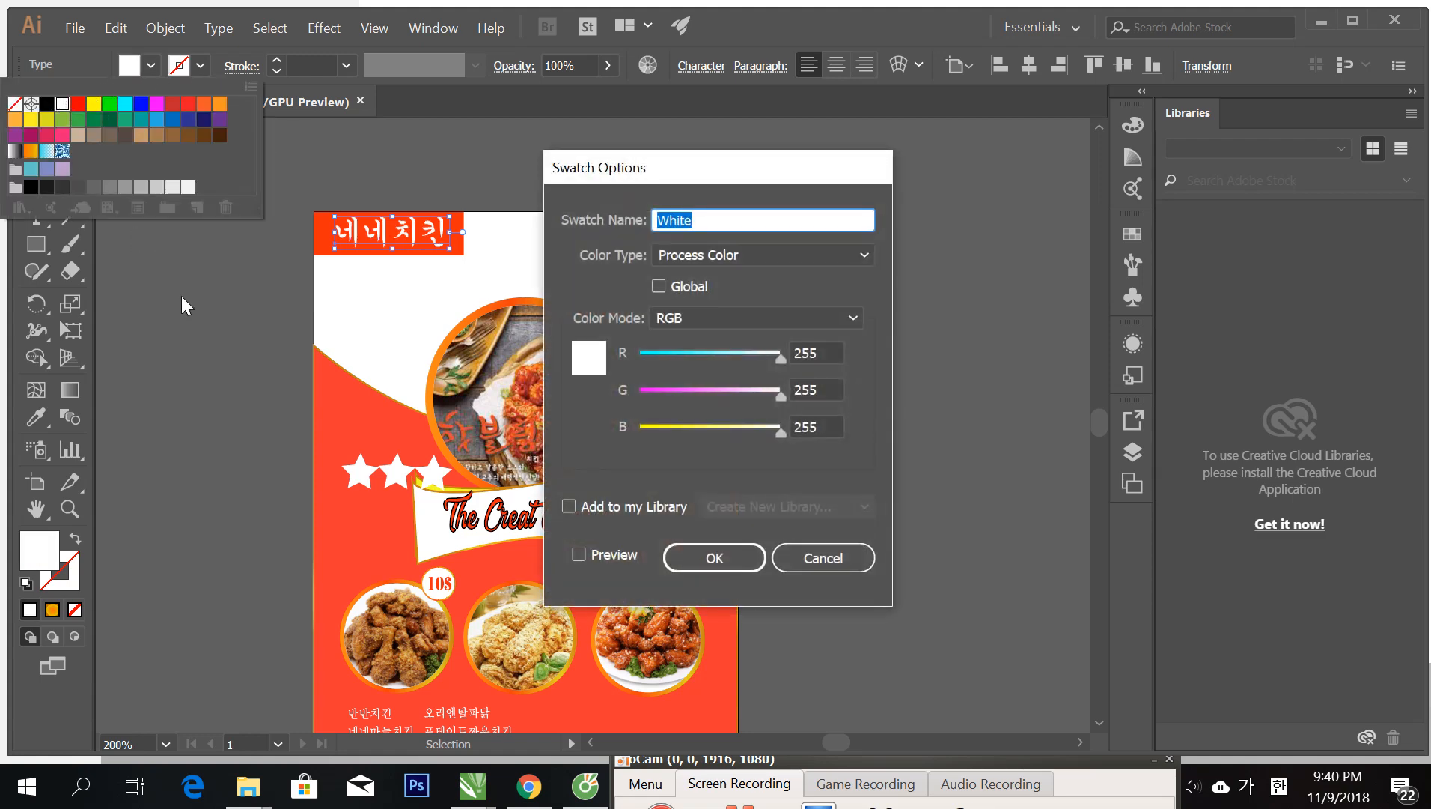
{"action": "left_click", "coordinate": [786, 557]}
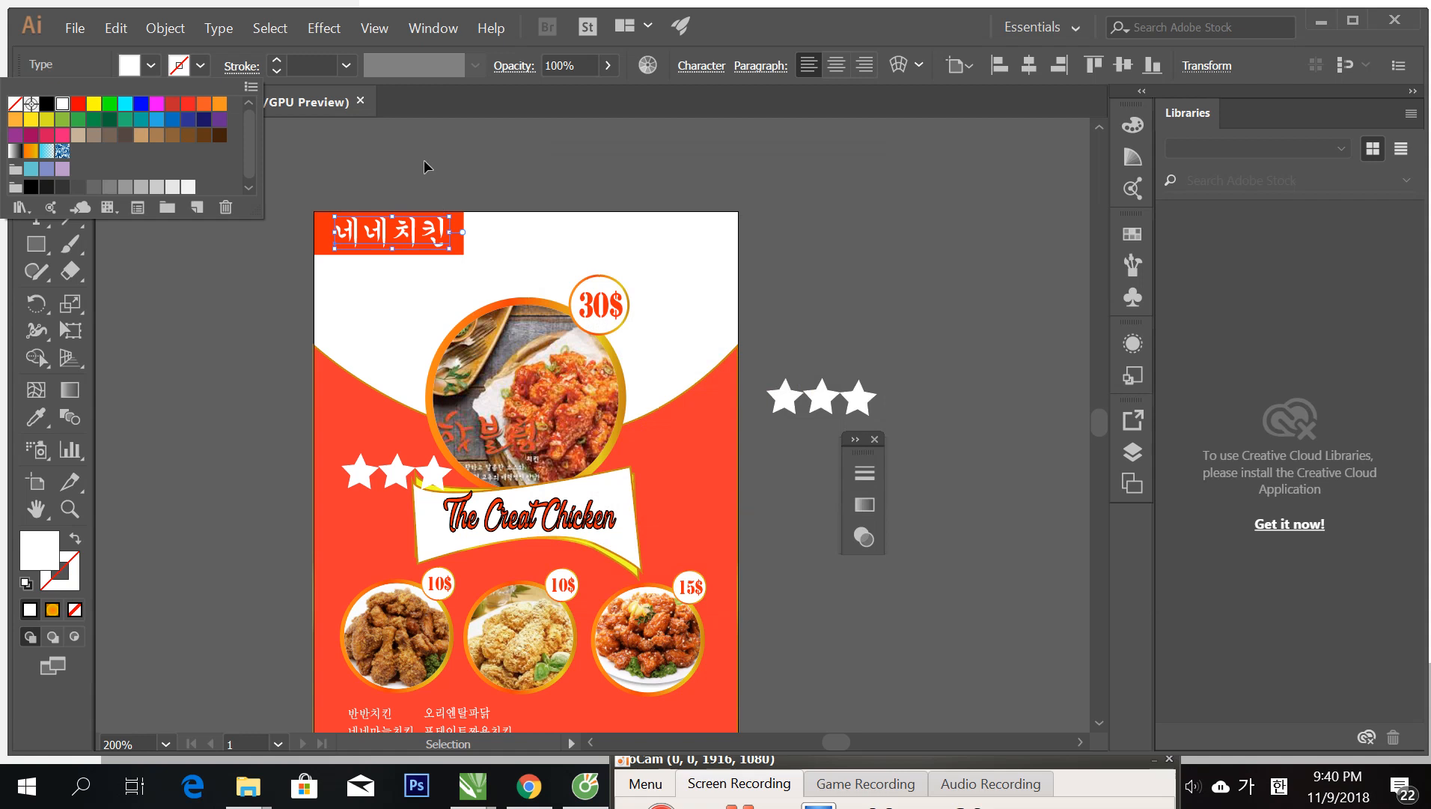
{"action": "left_click", "coordinate": [424, 161]}
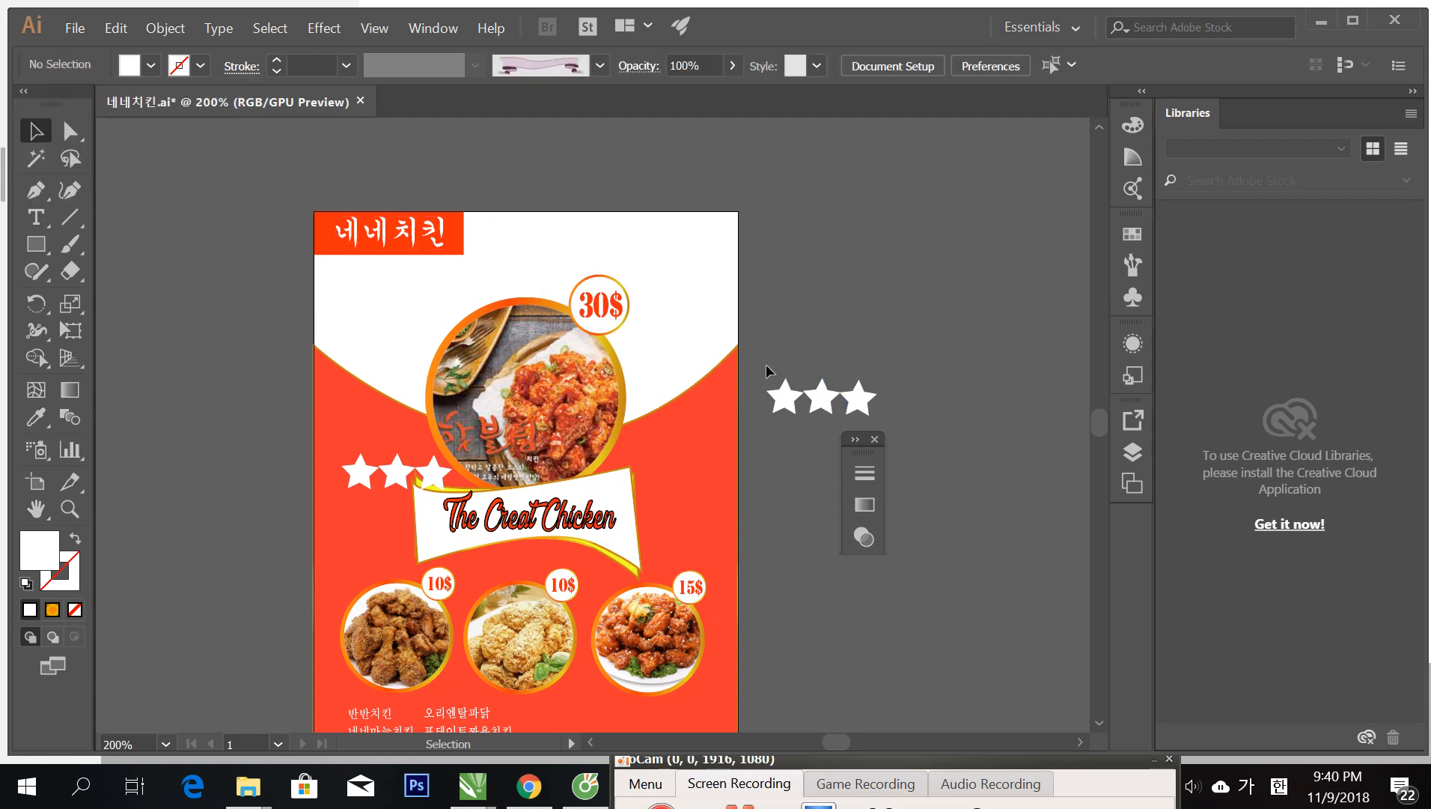
Step: Duplicate the three white stars beside the artboard to make a row of six, and fill all six with orange-red
{"action": "left_click_drag", "start_coordinate": [766, 363], "coordinate": [772, 408]}
{"action": "left_click_drag", "start_coordinate": [854, 404], "coordinate": [965, 404]}
{"action": "left_click", "coordinate": [844, 341]}
{"action": "left_click_drag", "start_coordinate": [751, 358], "coordinate": [1003, 427]}
{"action": "left_click", "coordinate": [150, 65]}
{"action": "left_click", "coordinate": [200, 97]}
{"action": "left_click", "coordinate": [854, 330]}
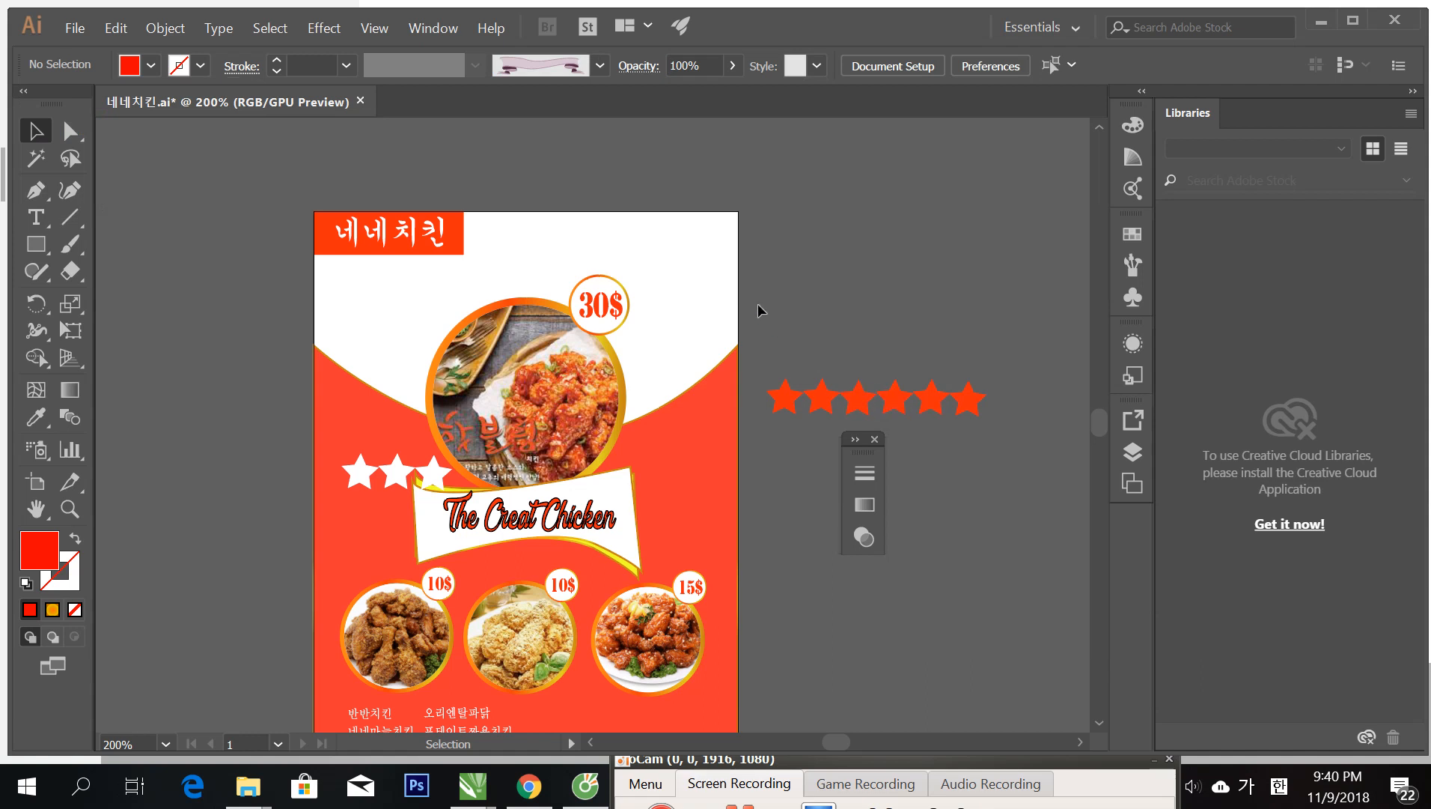
Step: Move the row of six red stars to the artboard's top edge, directly to the right of the 네네치킨 block
{"action": "left_click_drag", "start_coordinate": [935, 414], "coordinate": [973, 418]}
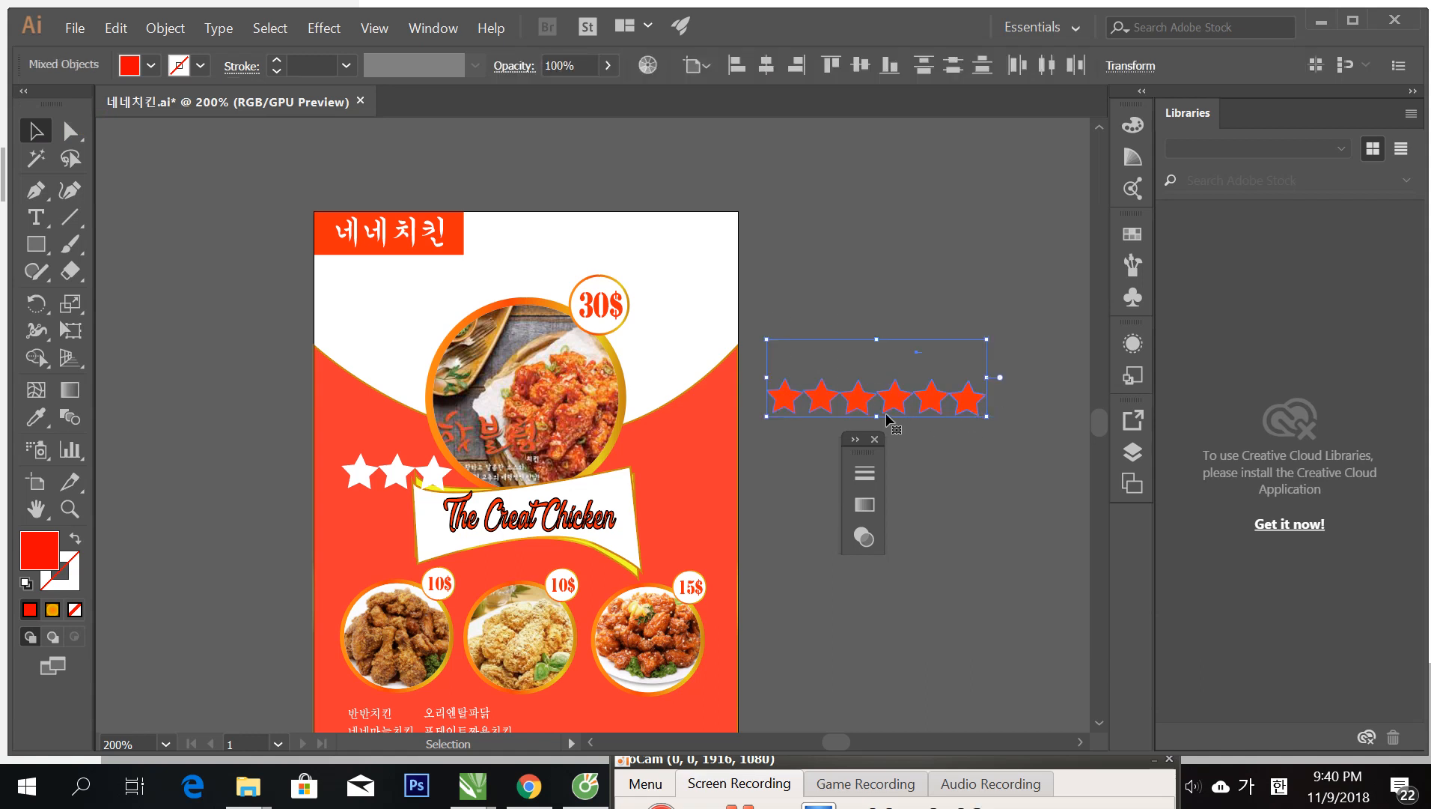
{"action": "left_click_drag", "start_coordinate": [873, 399], "coordinate": [597, 249]}
{"action": "left_click", "coordinate": [839, 300]}
{"action": "scroll", "coordinate": [668, 466], "scroll_direction": "down", "scroll_amount": 10}
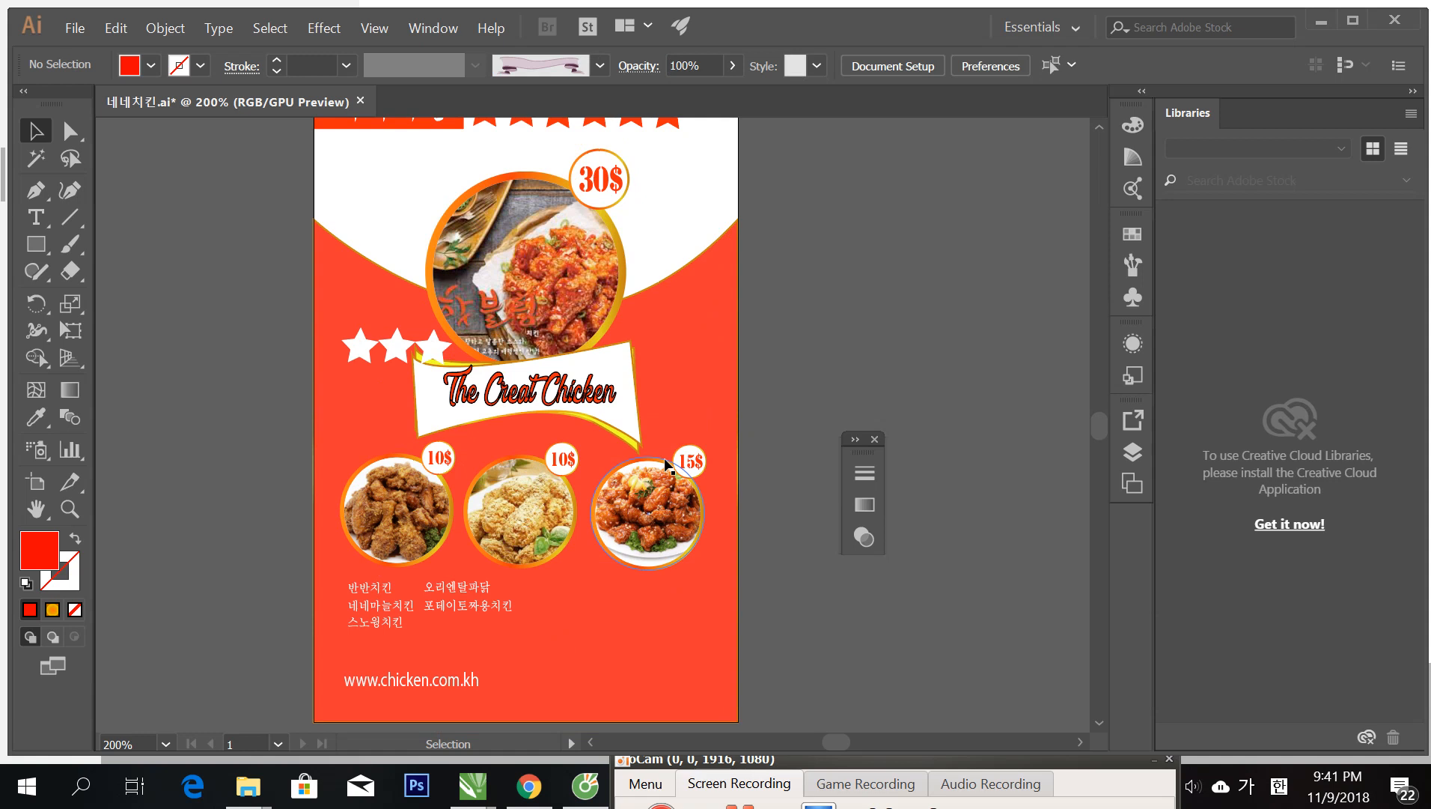